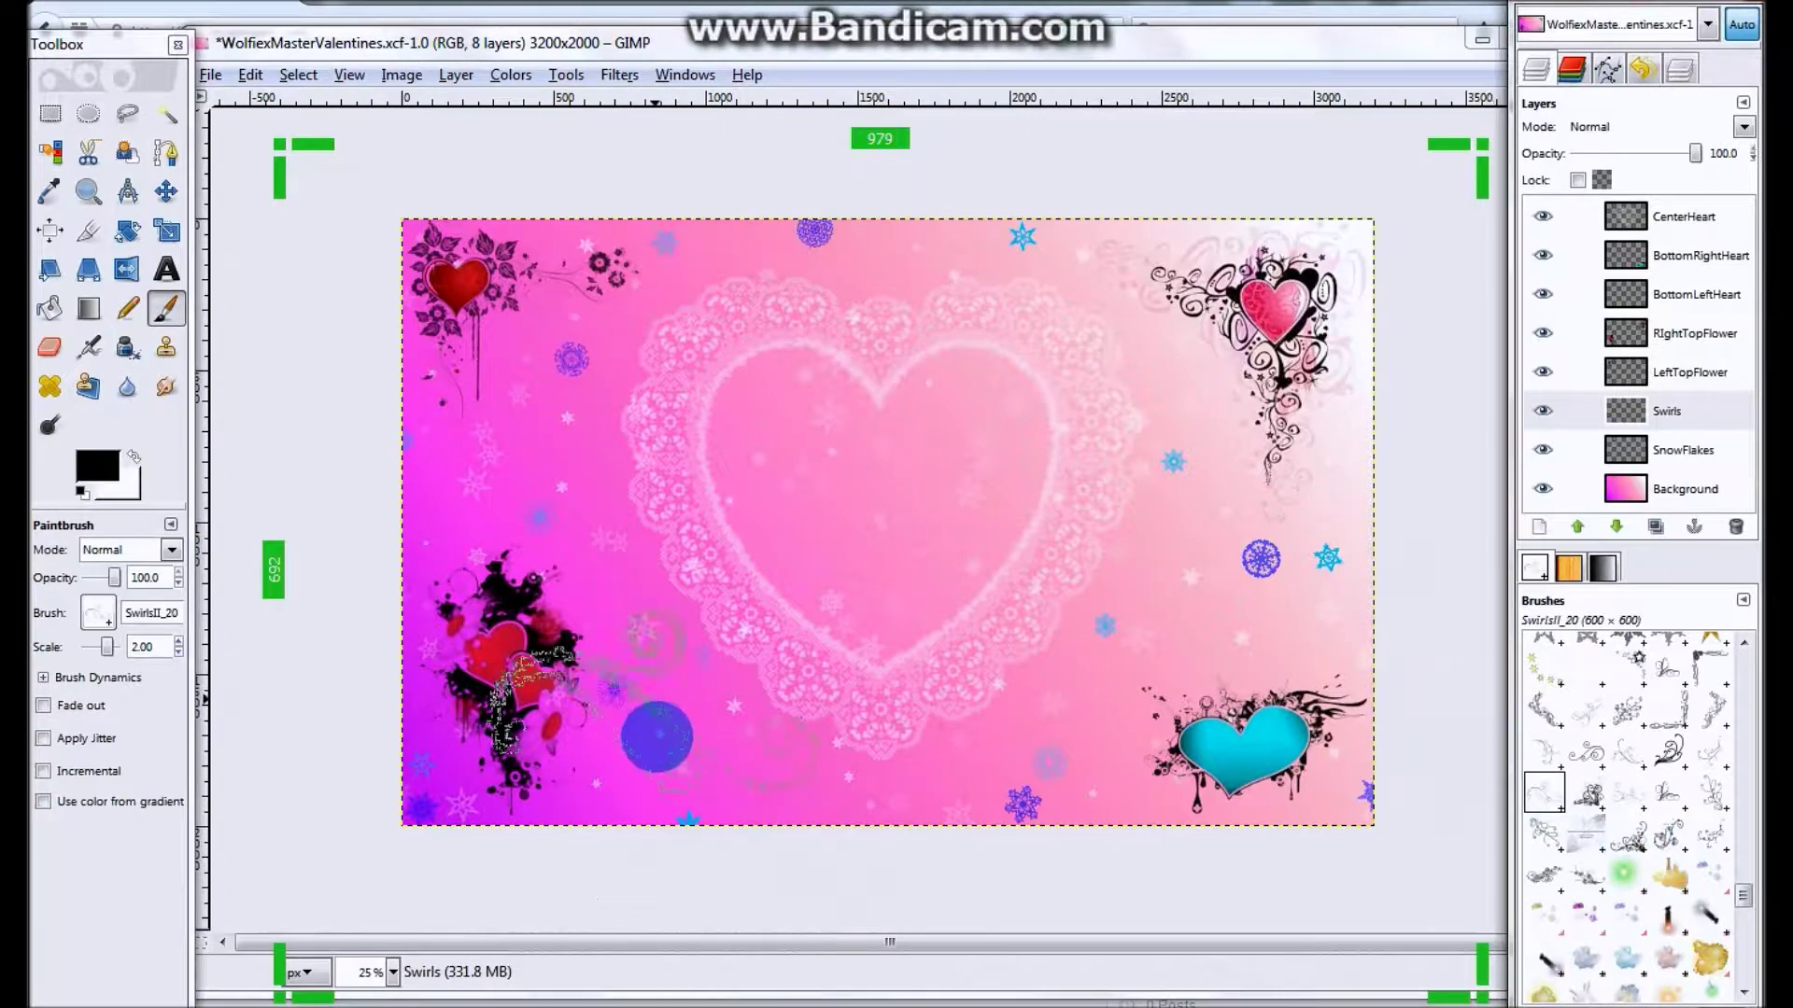
- Stamp black swirls with the SwirlsII_20, SwirlsII_17 and SwirlsII_7 brushes at scale 2.00 beside the lower-left, lower-right and upper-right hearts
left_click(679, 731)
left_click(1585, 749)
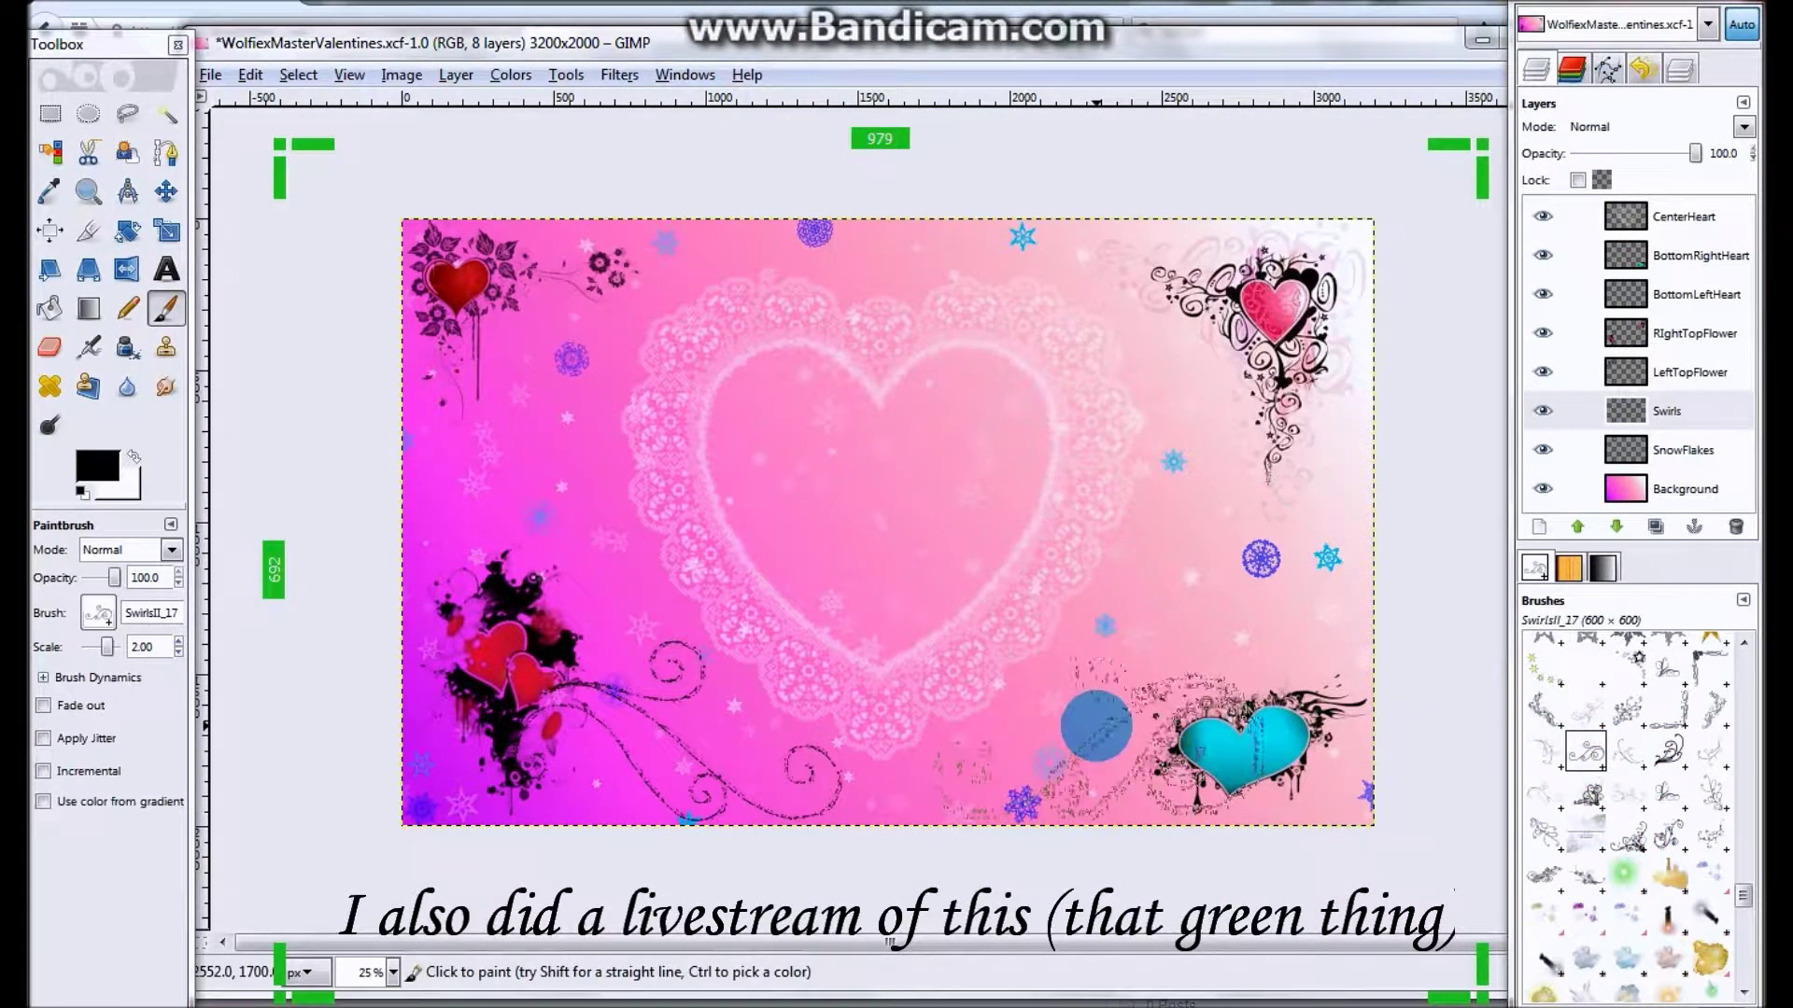
left_click(1095, 725)
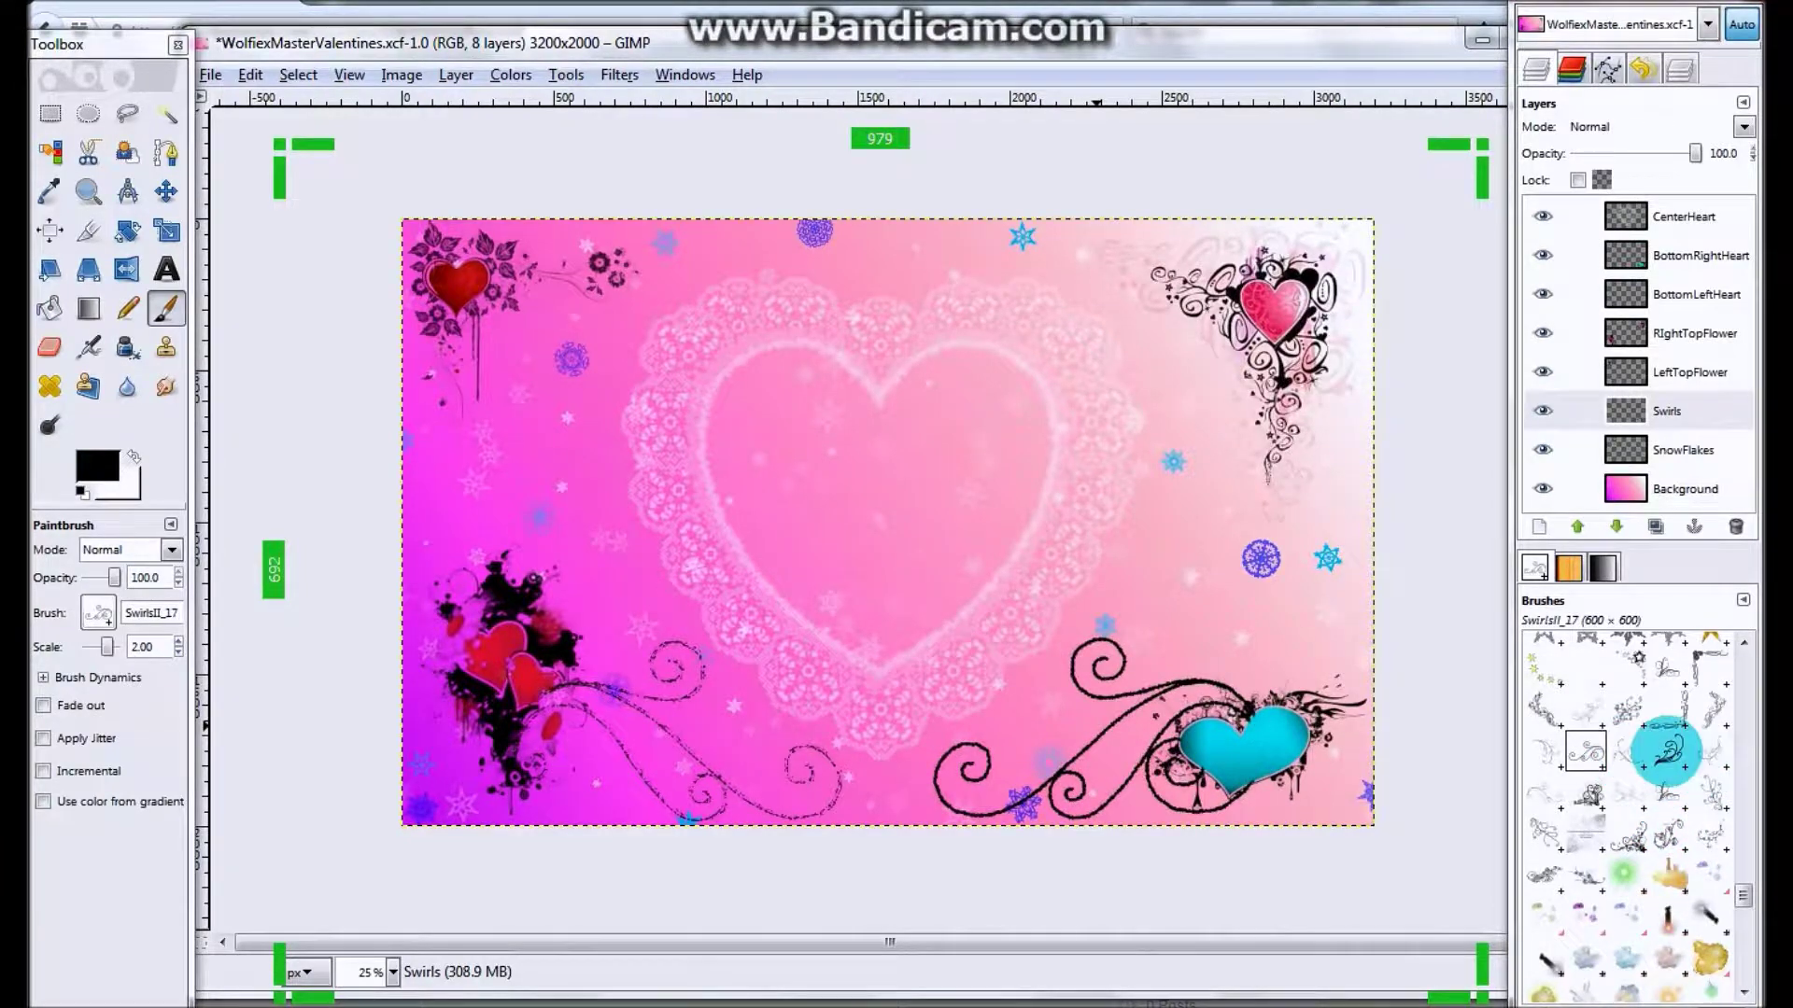
left_click(1596, 705)
left_click(1710, 834)
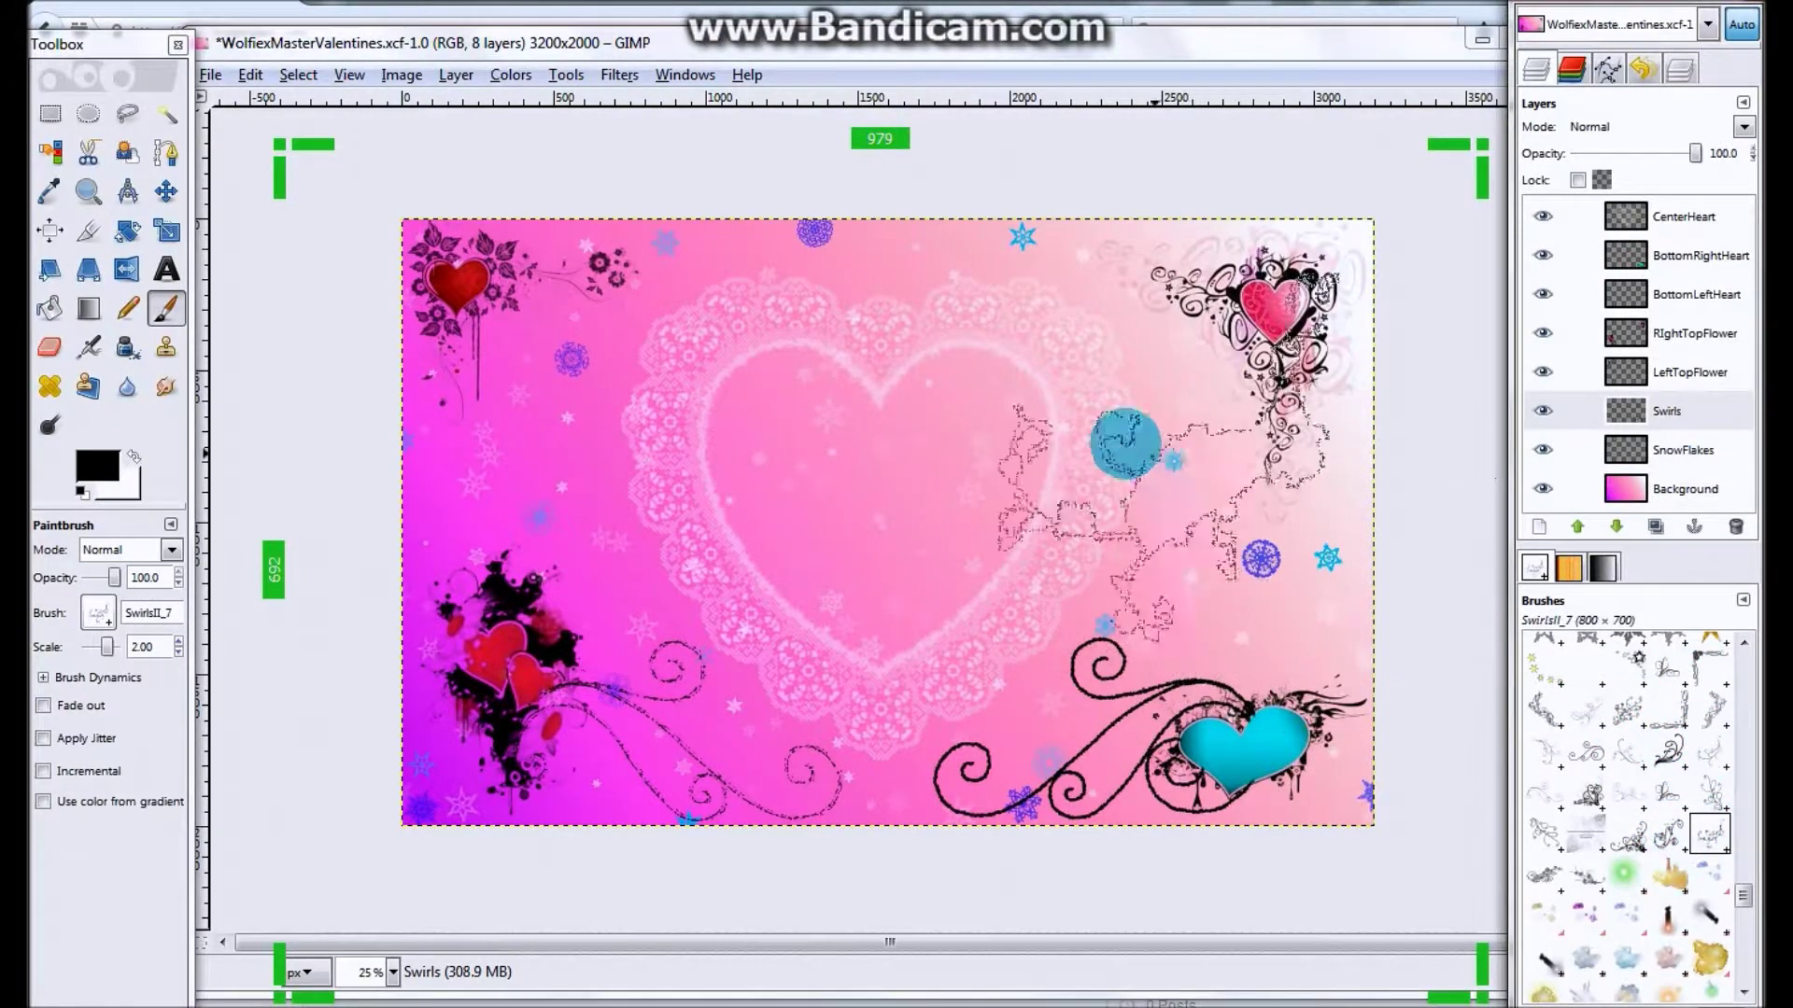
left_click(1132, 439)
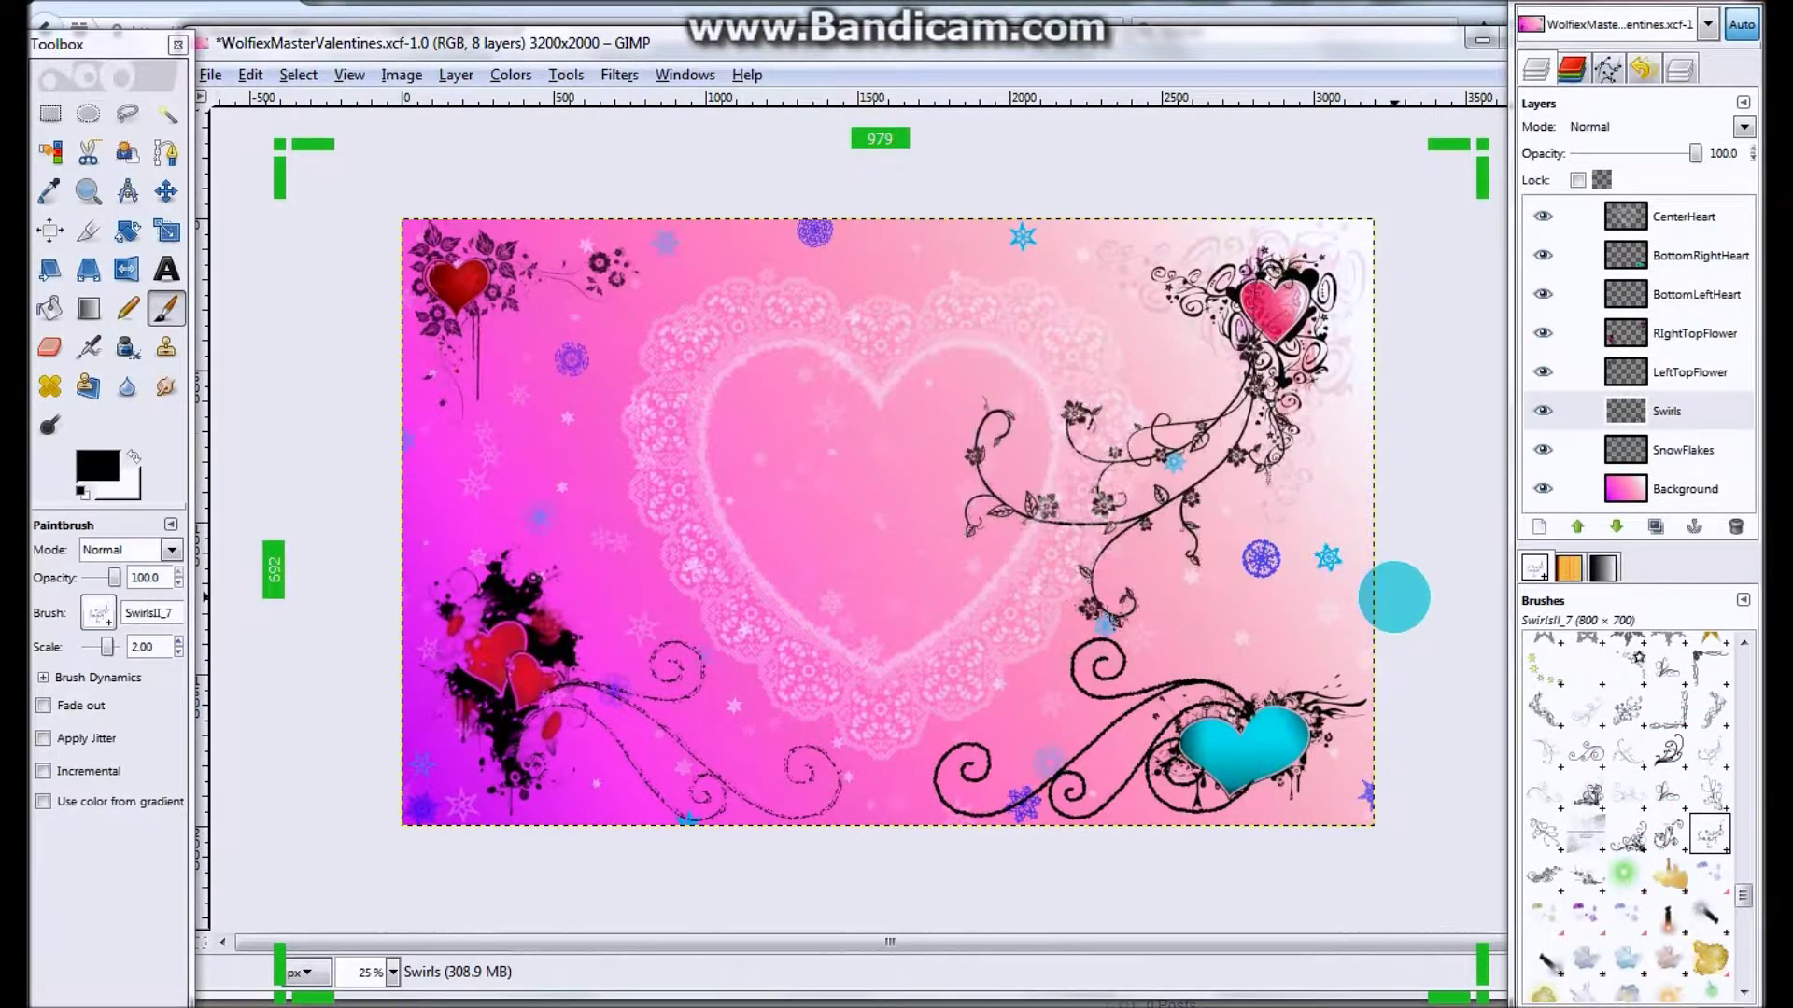
- Undo the three swirl stamps on the Swirls layer
key("ctrl+z")
key("ctrl+z")
key("ctrl+z")
- Rotate the Swirls layer slightly counterclockwise
left_click(128, 231)
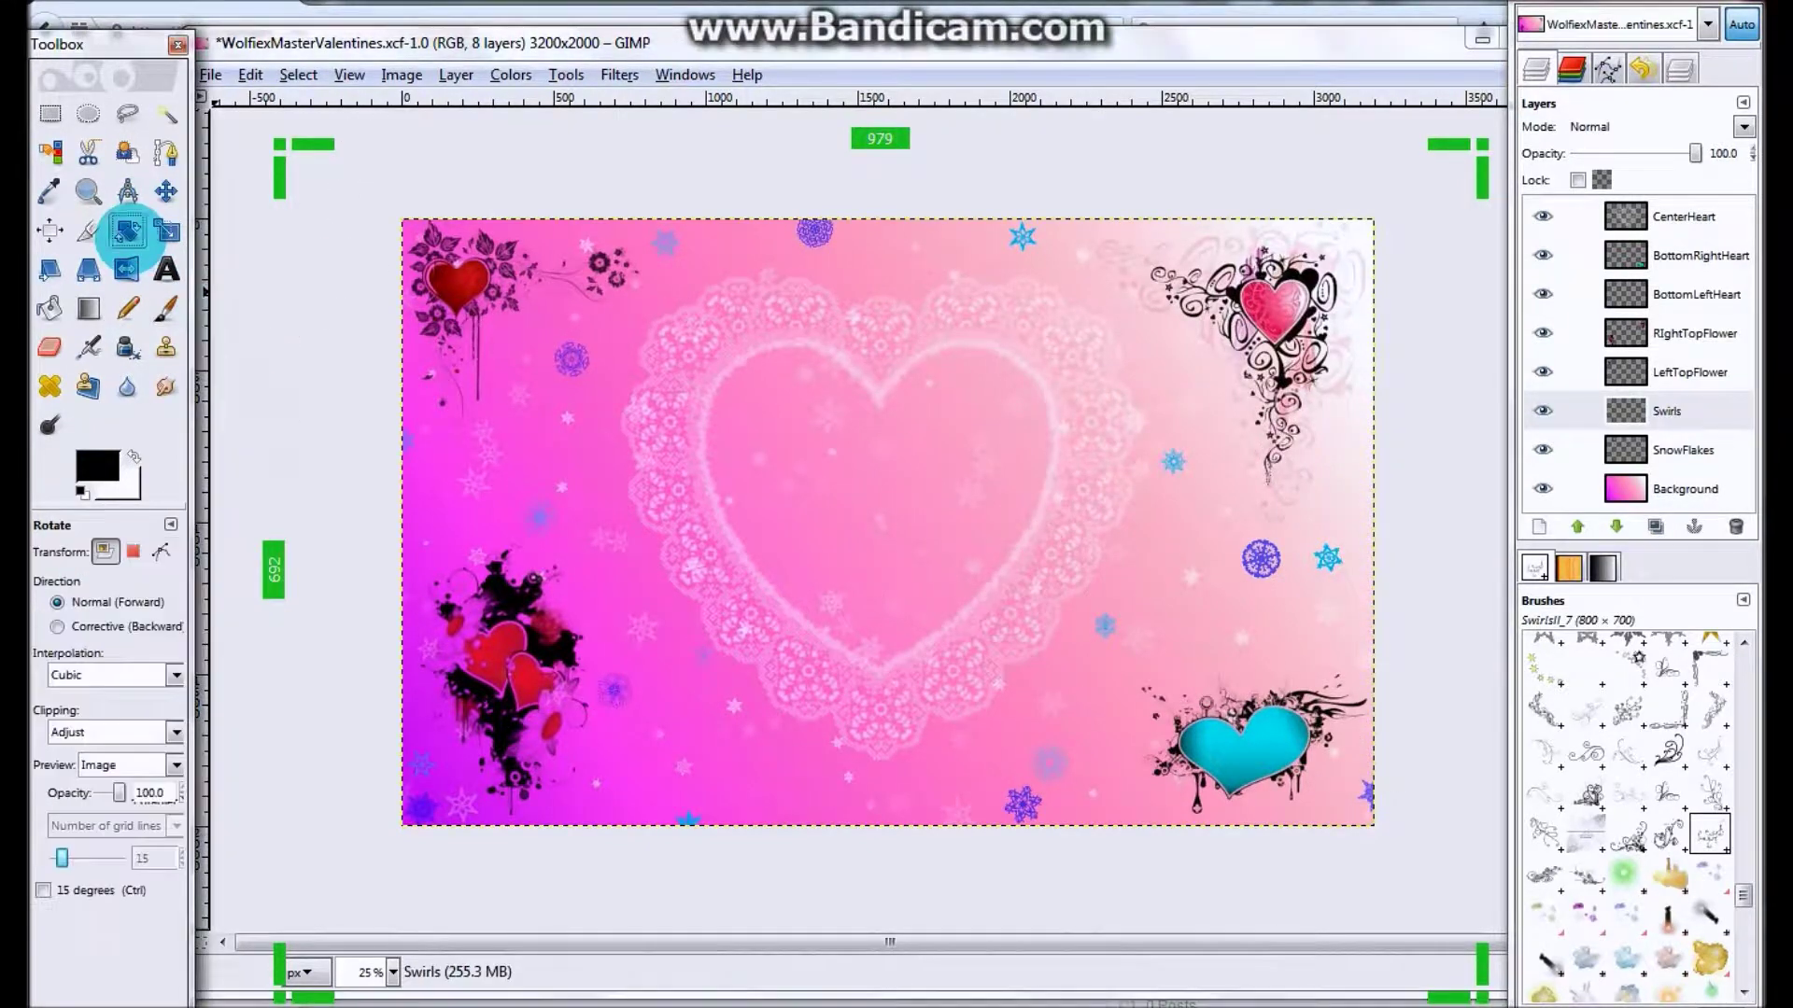
left_click(888, 523)
left_click_drag(379, 193, 355, 193)
key("Return")
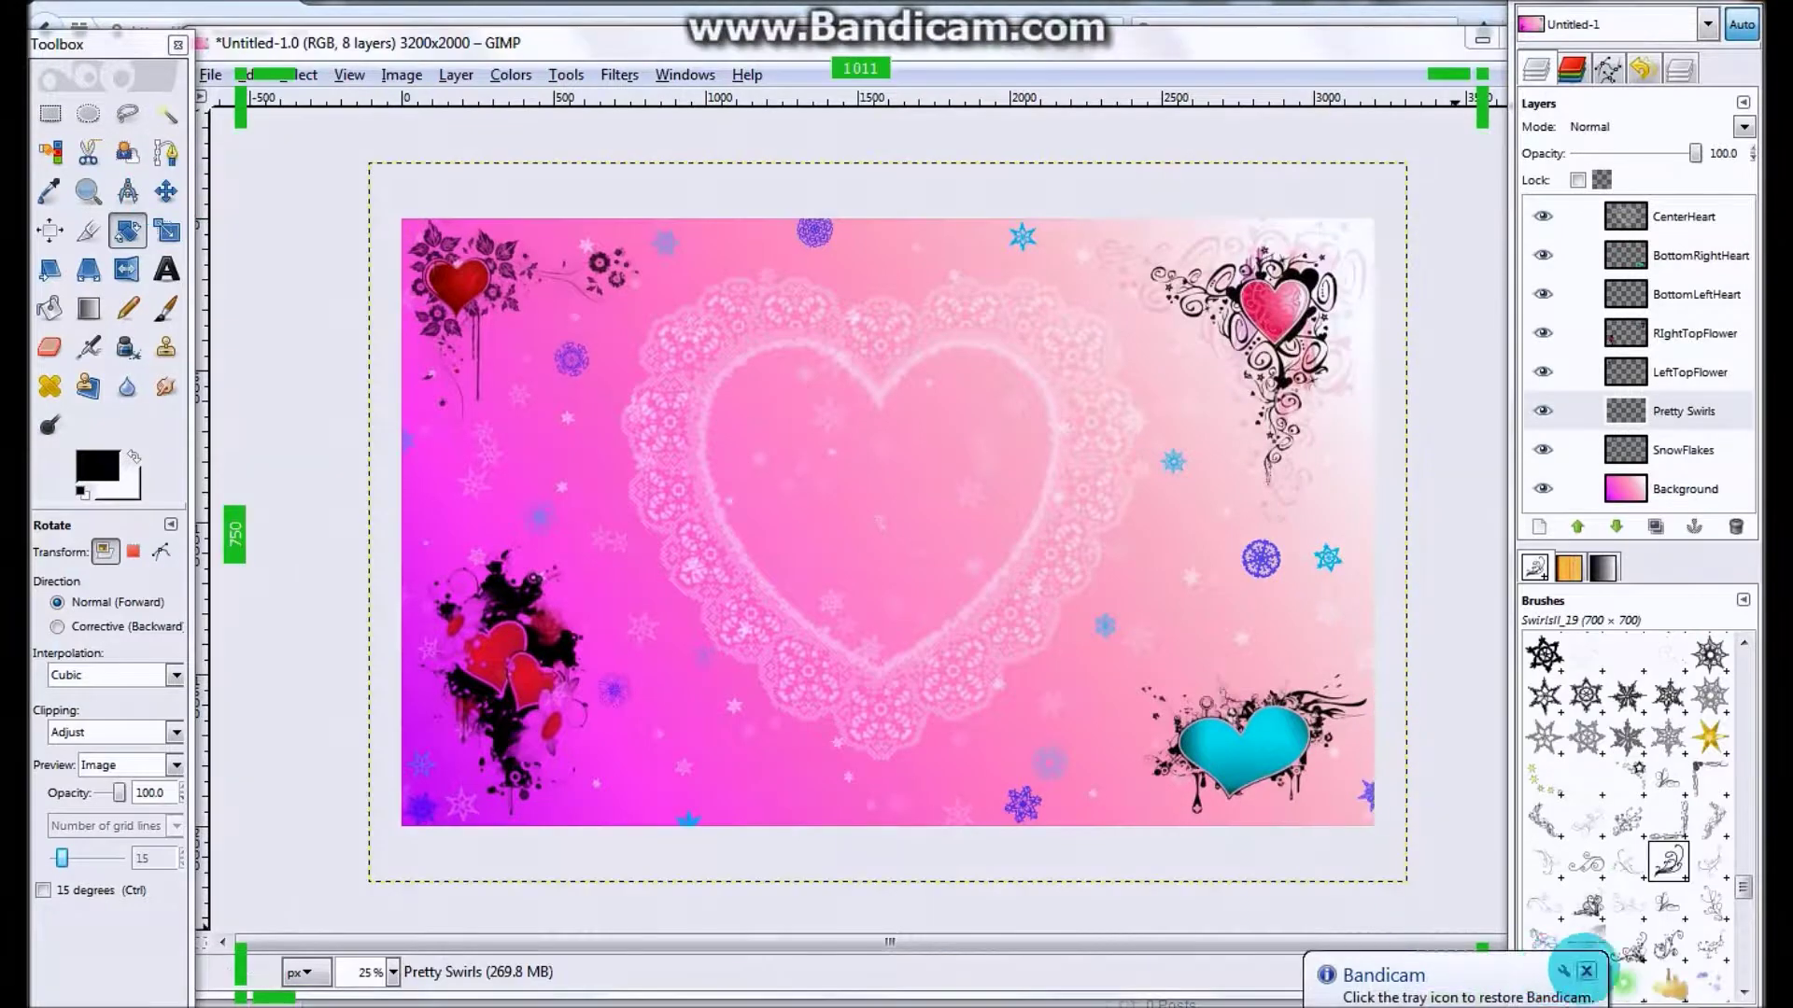
- Try a SwirlsII_19 stamp at scale 0.70 near the canvas's lower edge on the Pretty Swirls layer, undo it and choose SwirlsII_11
left_click(165, 311)
left_click(700, 768)
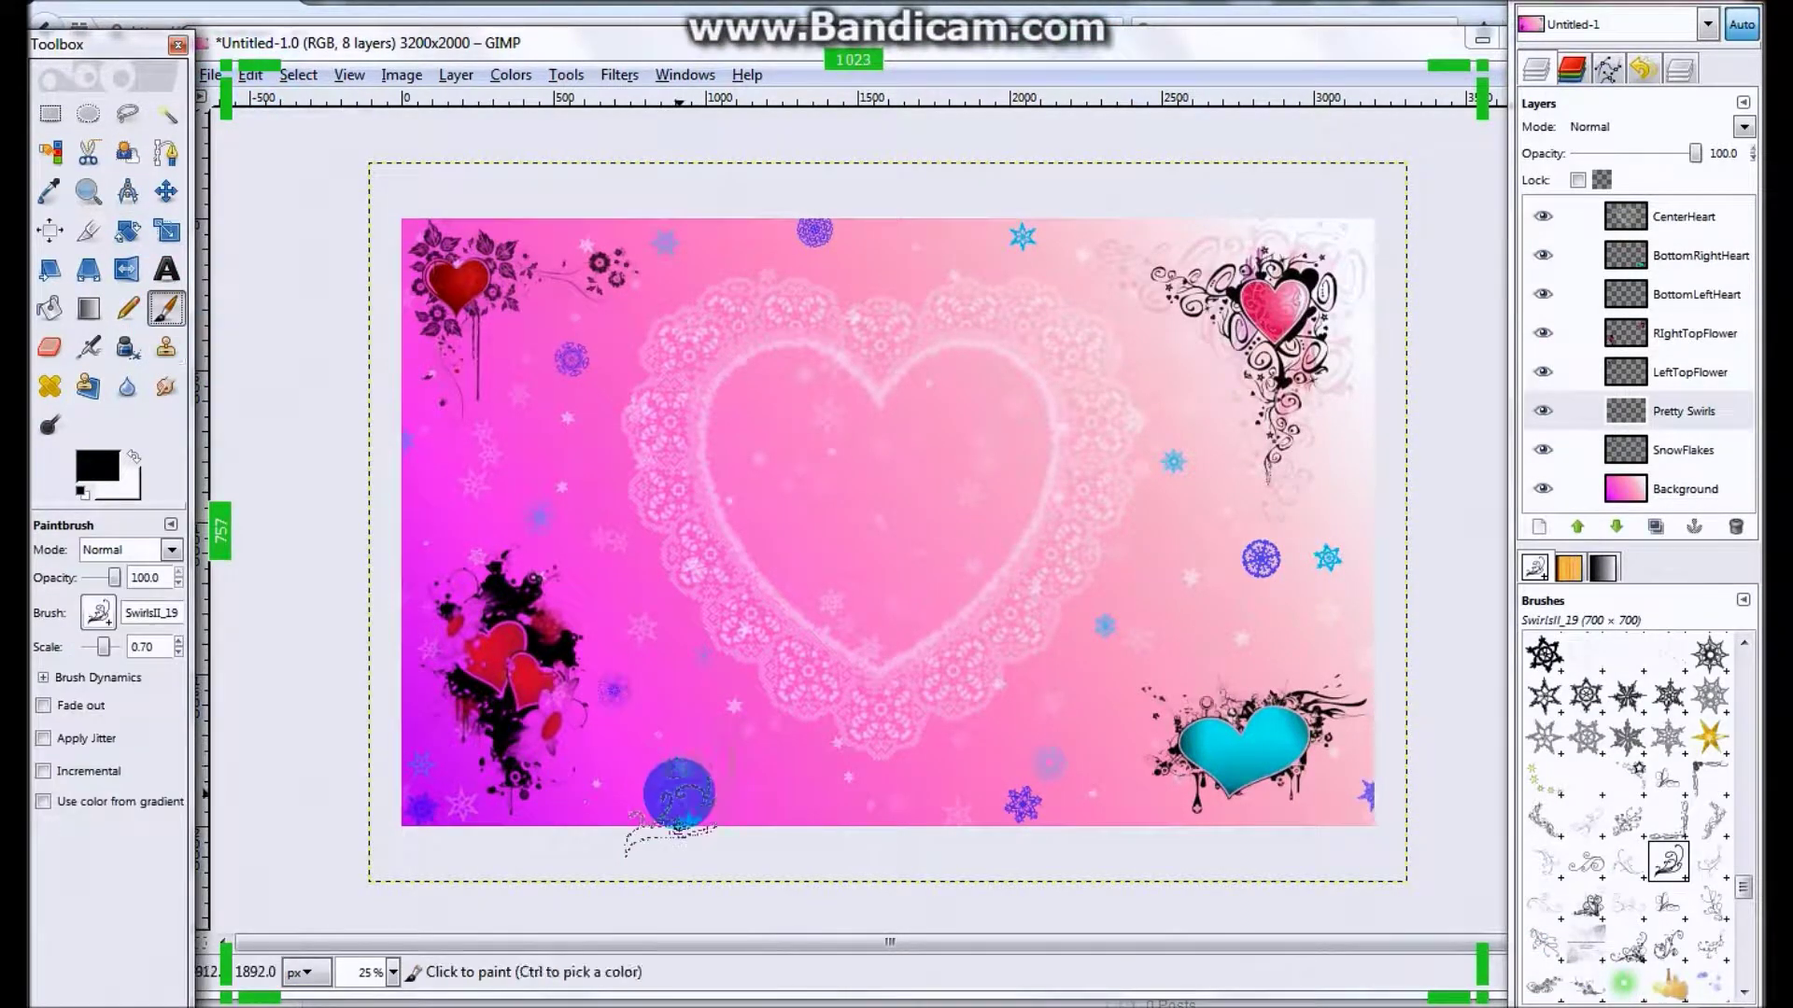
left_click(1544, 820)
key("ctrl+z")
- Set the brush scale to 1.00 and try the SwirlsII_17 and SwirlsII_6 brushes near the canvas's lower edge
double_click(149, 645)
type("0.60")
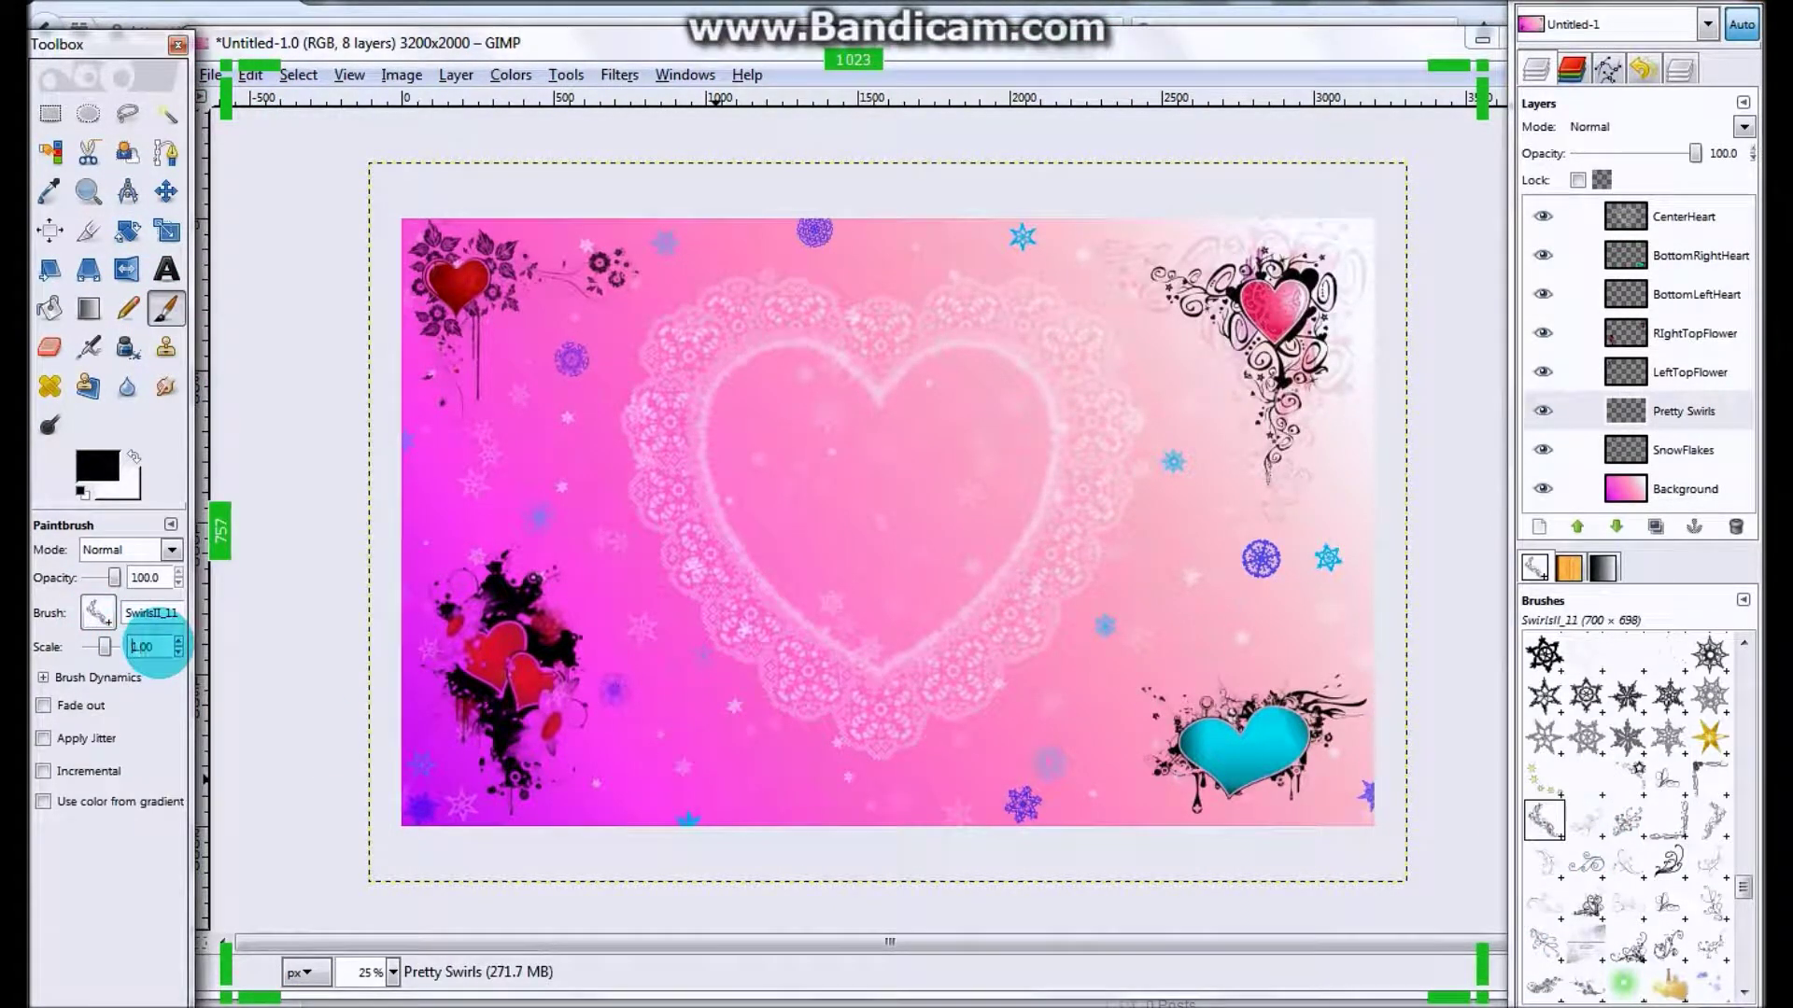
scroll(1585, 816, "down", 2)
left_click(1586, 752)
left_click(1112, 825)
key("ctrl+z")
left_click(1666, 837)
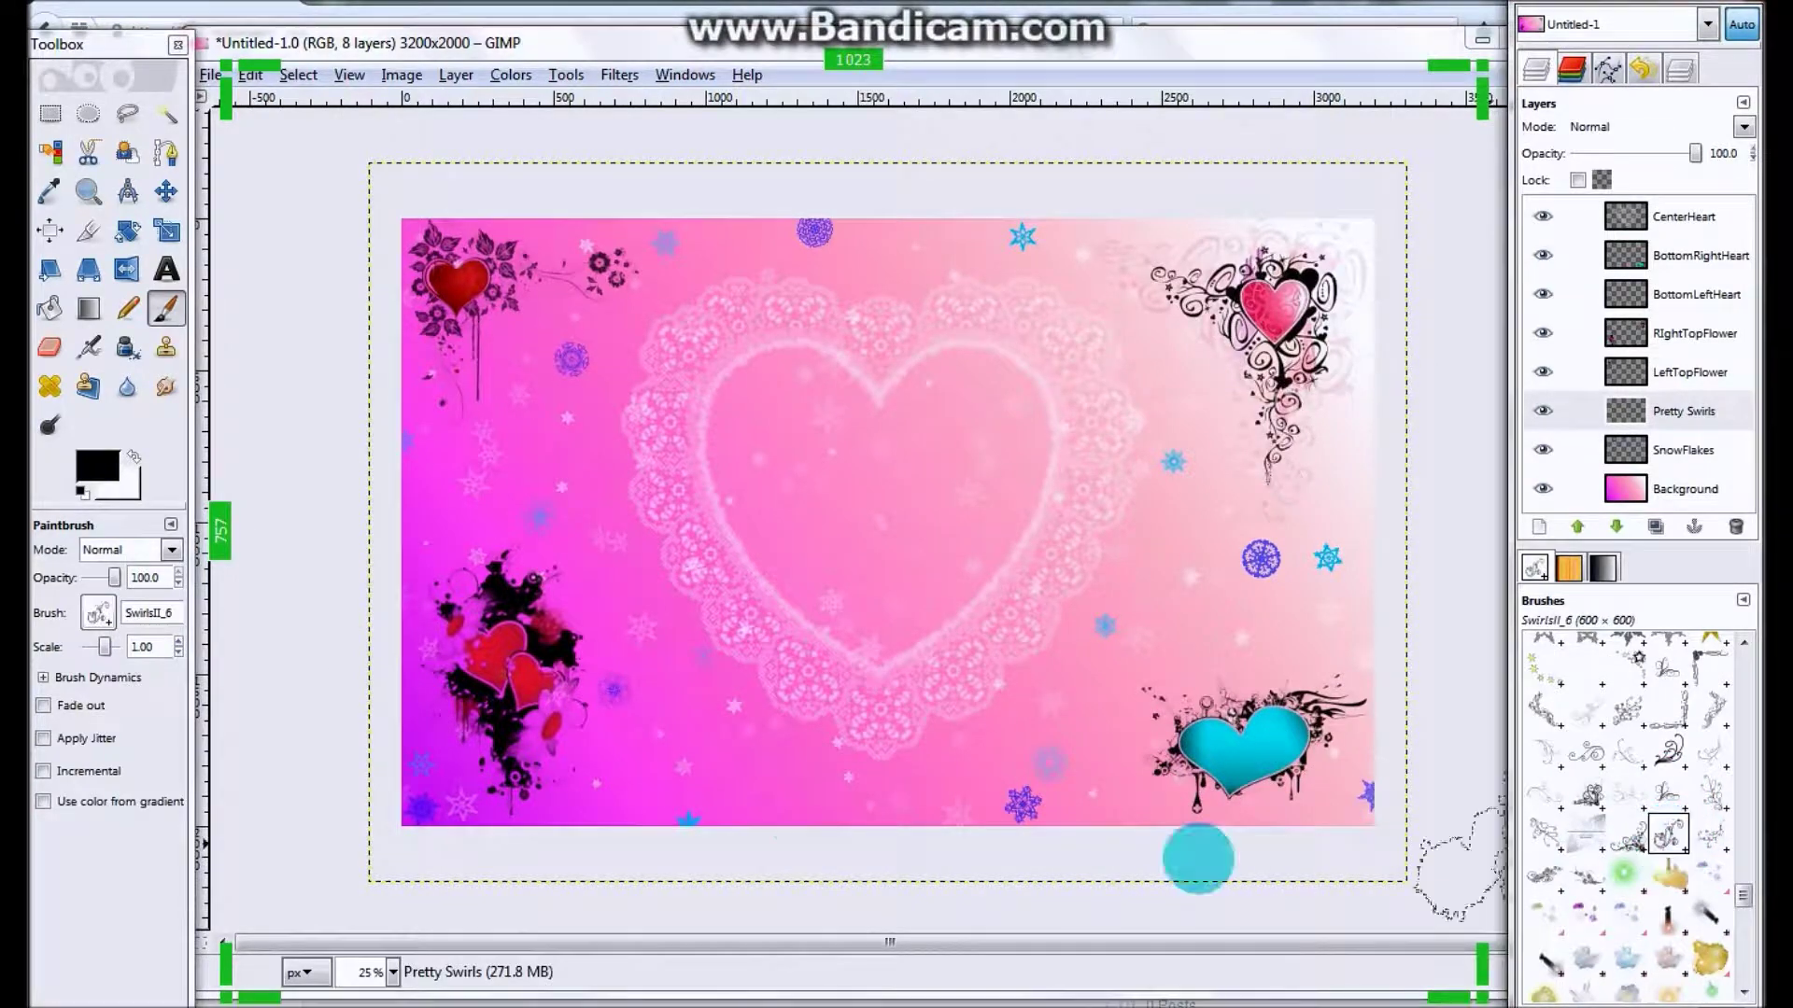
left_click(707, 814)
- Rotate the Pretty Swirls layer by -26.78 degrees about its centre
left_click(128, 231)
left_click(829, 697)
left_click_drag(378, 194, 340, 194)
left_click(512, 307)
key("ctrl+z")
left_click(402, 252)
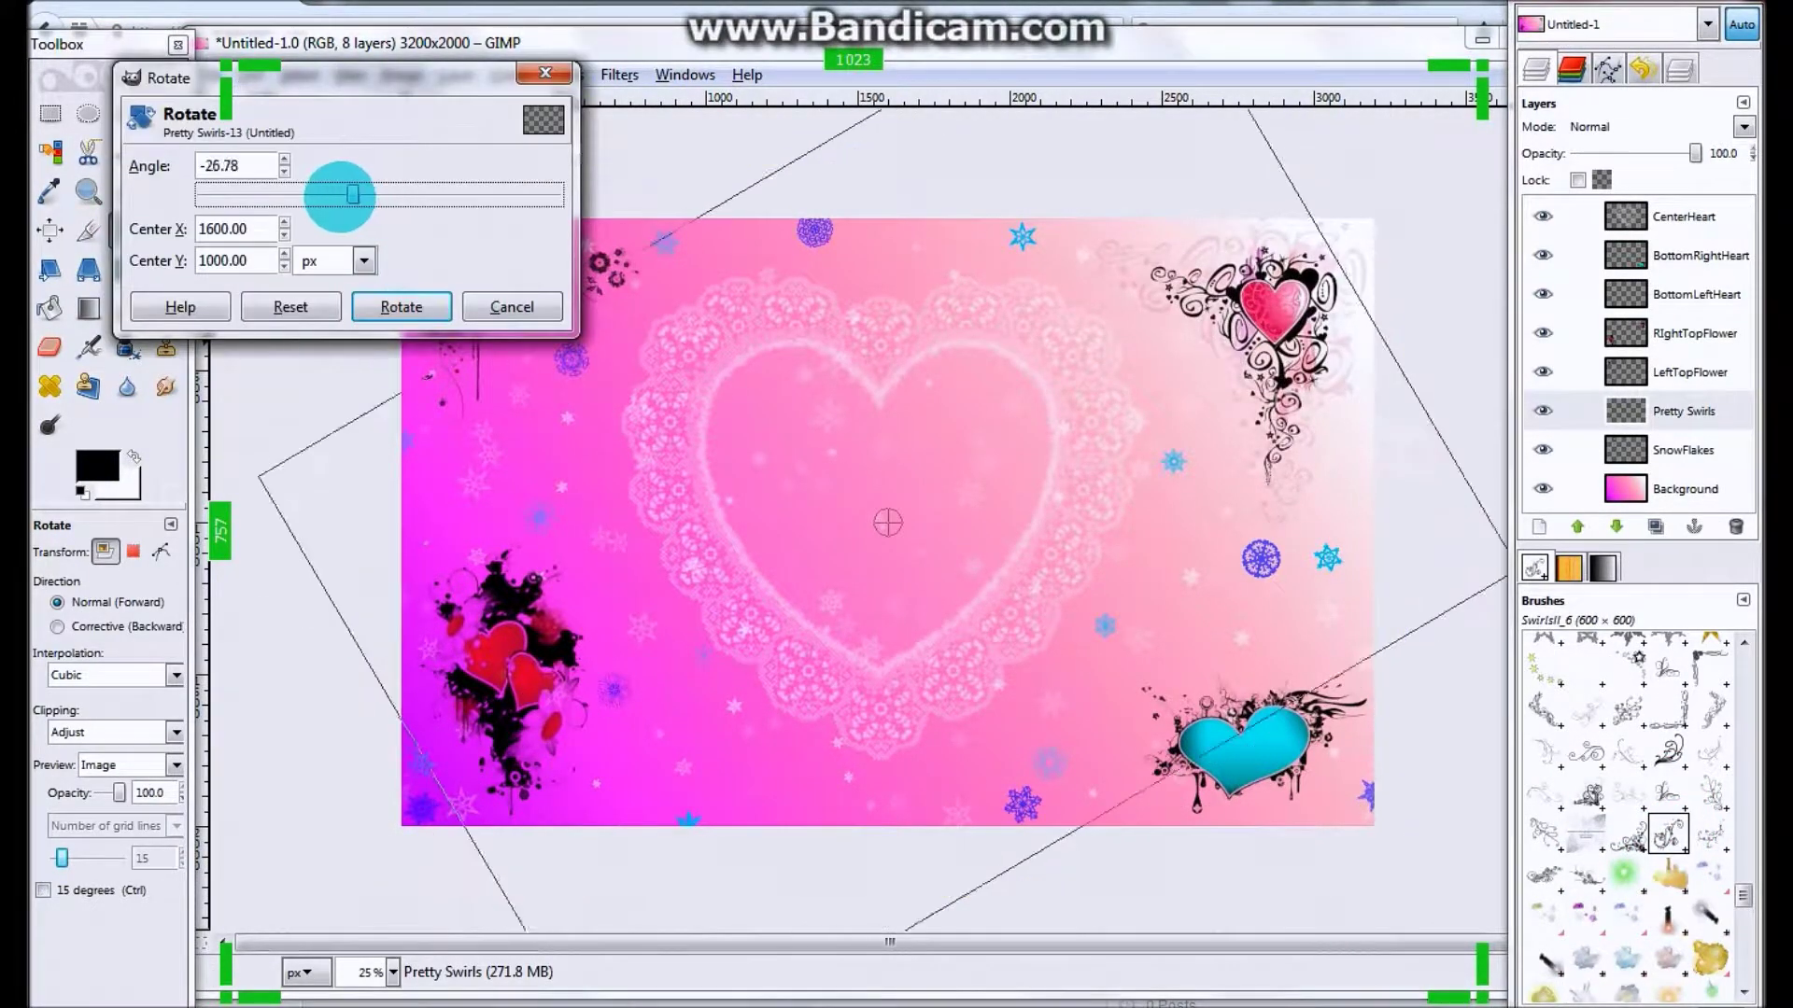
left_click(401, 306)
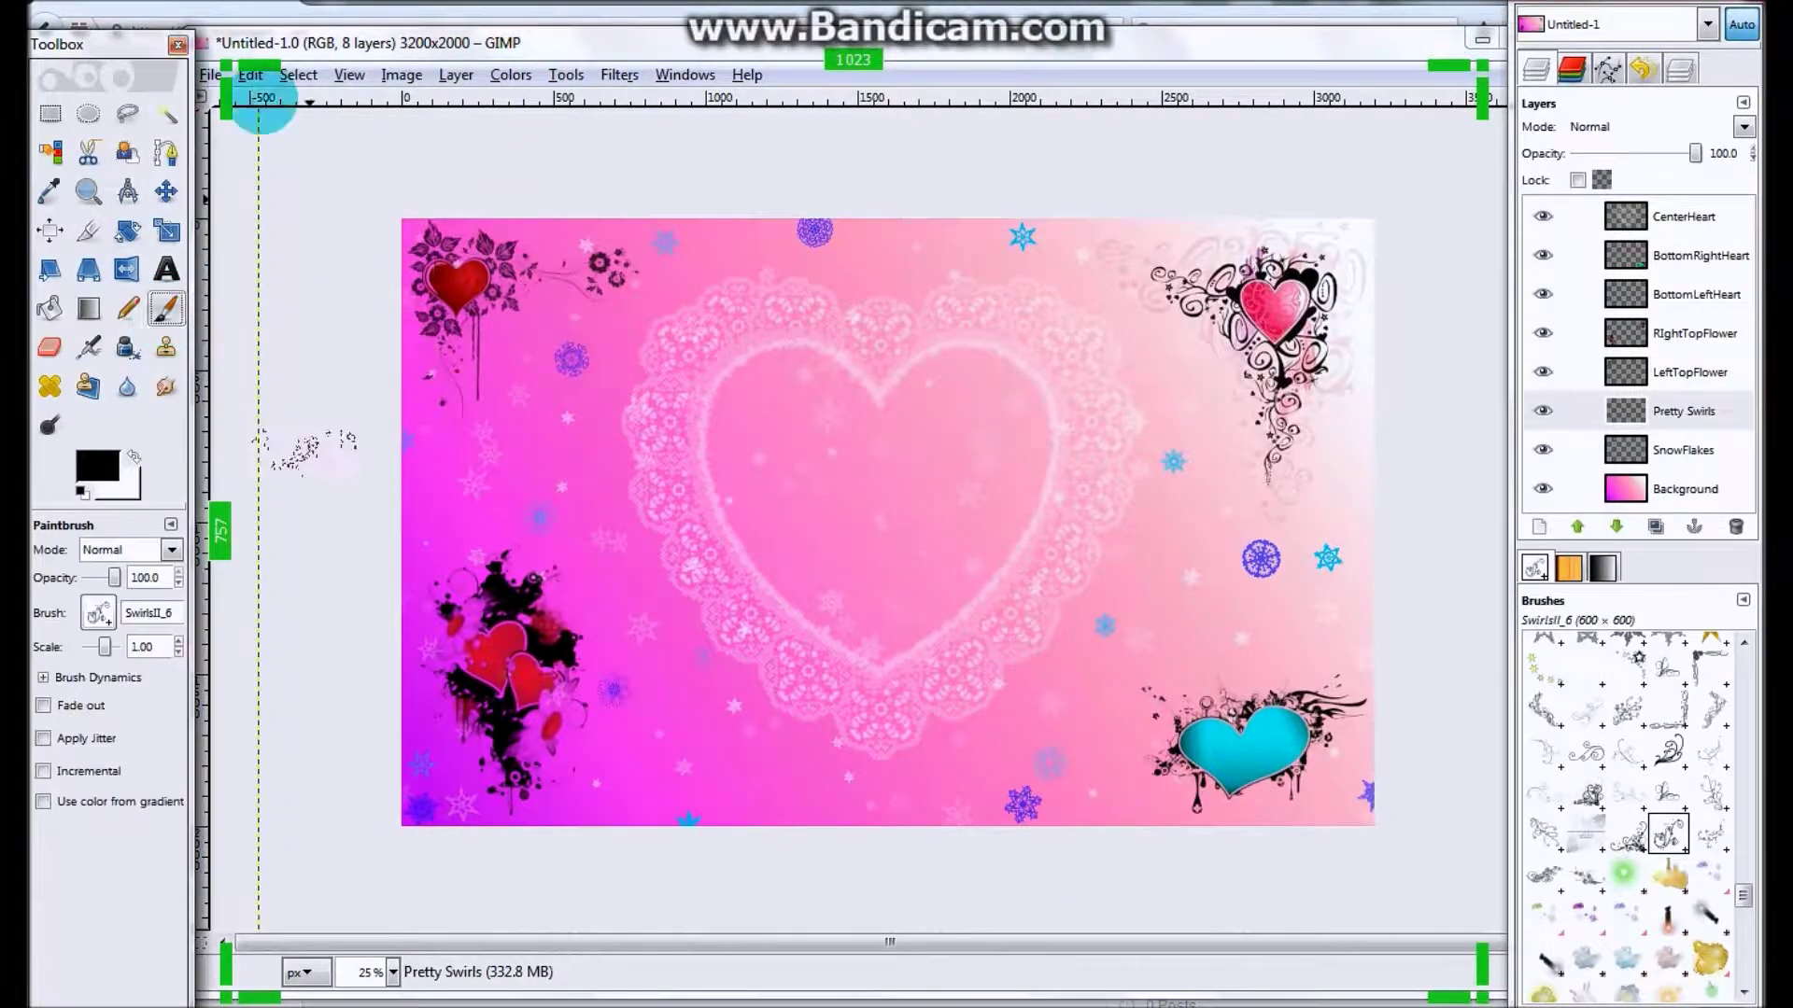
left_click(211, 75)
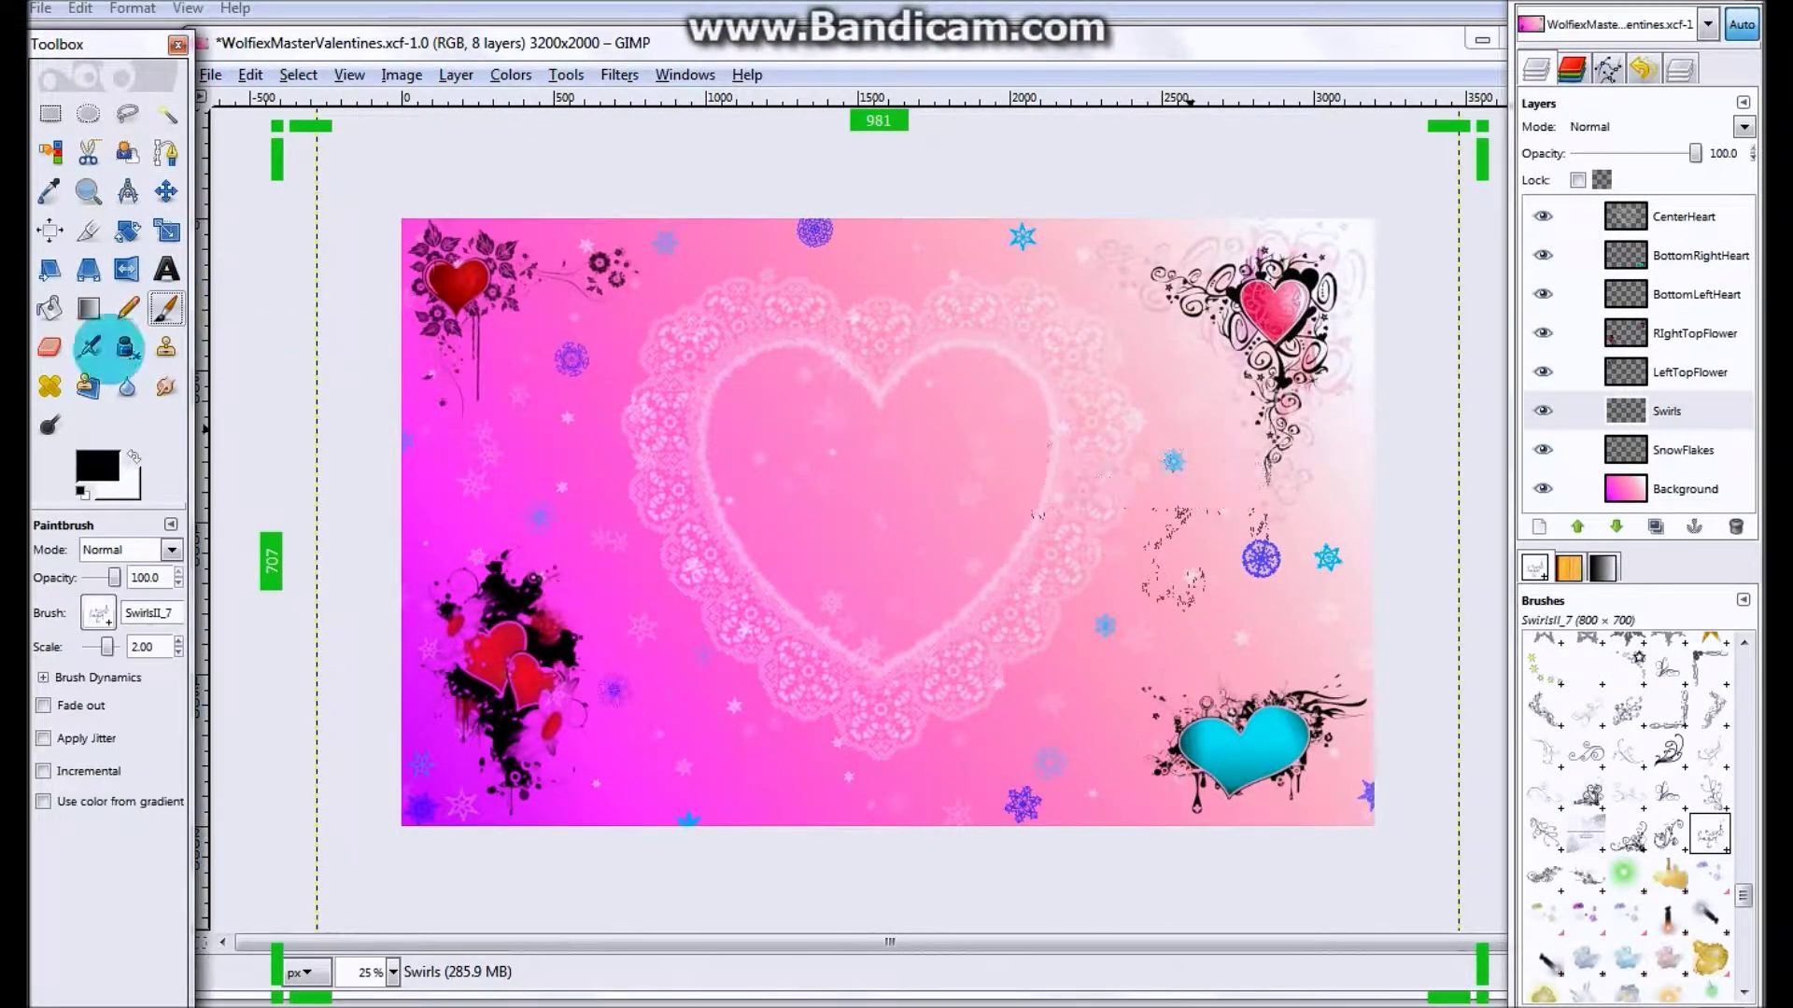
- Try moving and rotating the Swirls layer in the WolfiexMasterValentines image, undoing the change
key("m")
left_click_drag(698, 264, 650, 388)
key("ctrl+z")
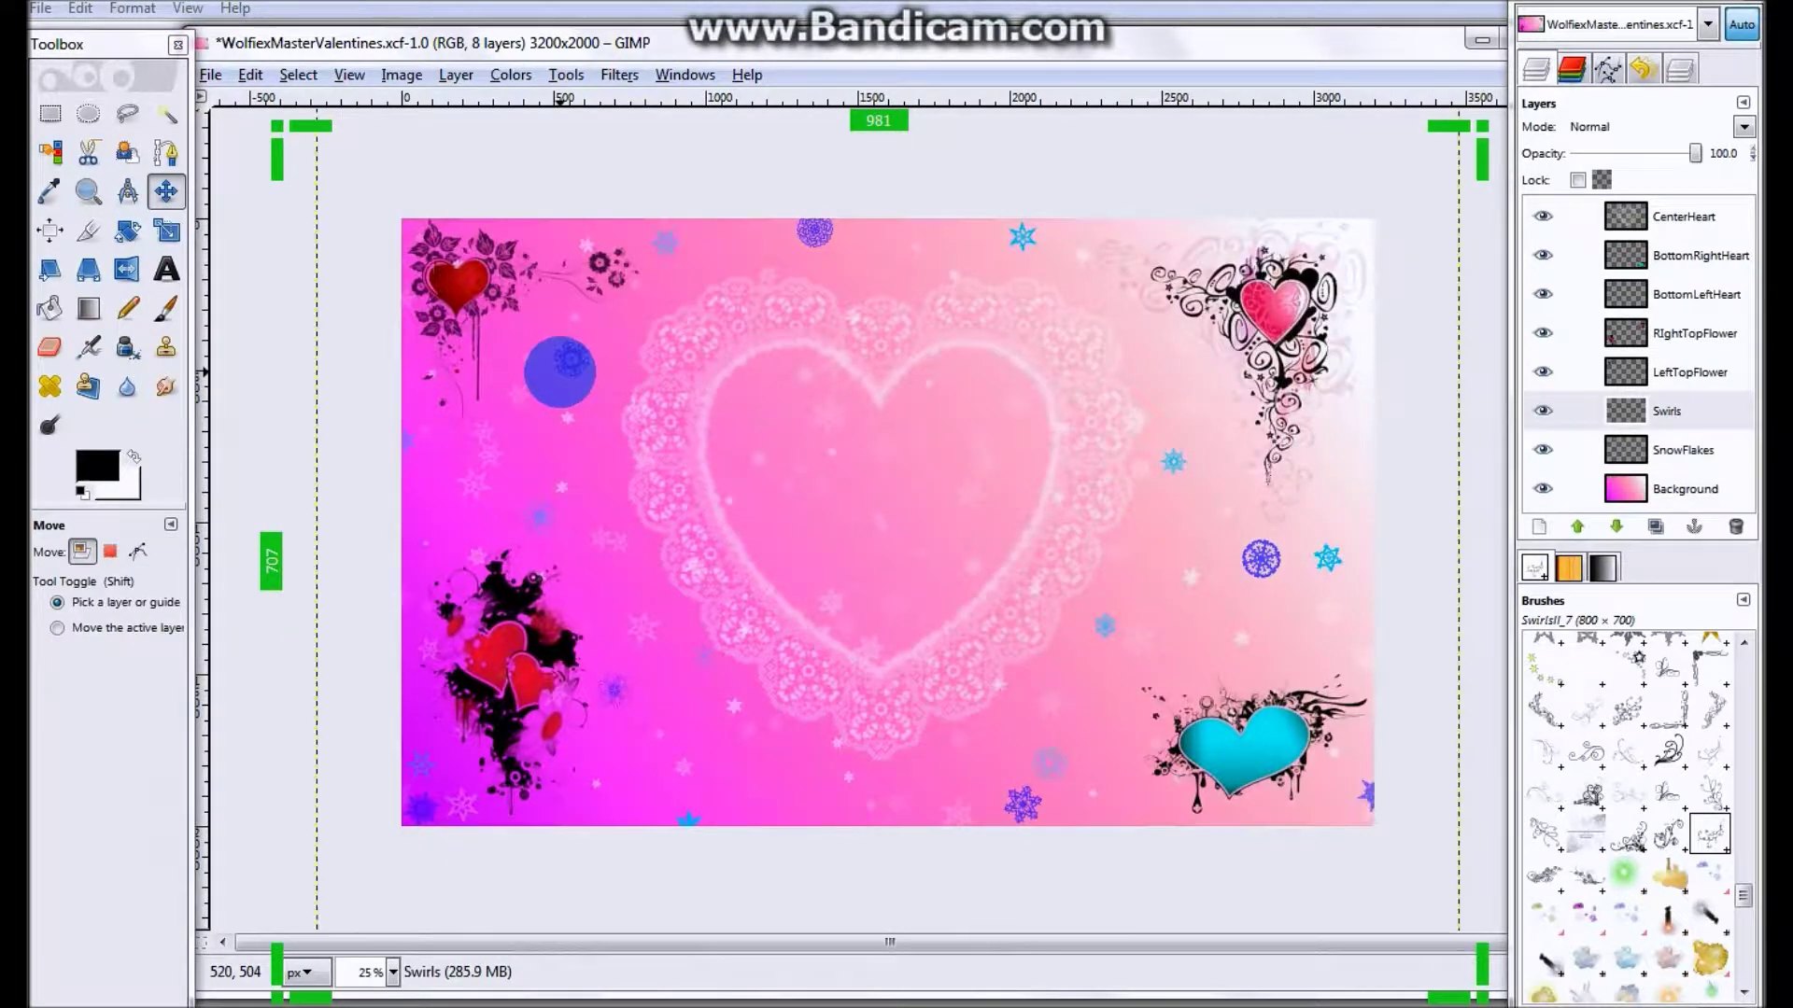
left_click(128, 231)
left_click(655, 427)
- Try a SwirlsII_7 floral swirl at scale 2.00 across the left side of the central lace heart and undo it
left_click(165, 309)
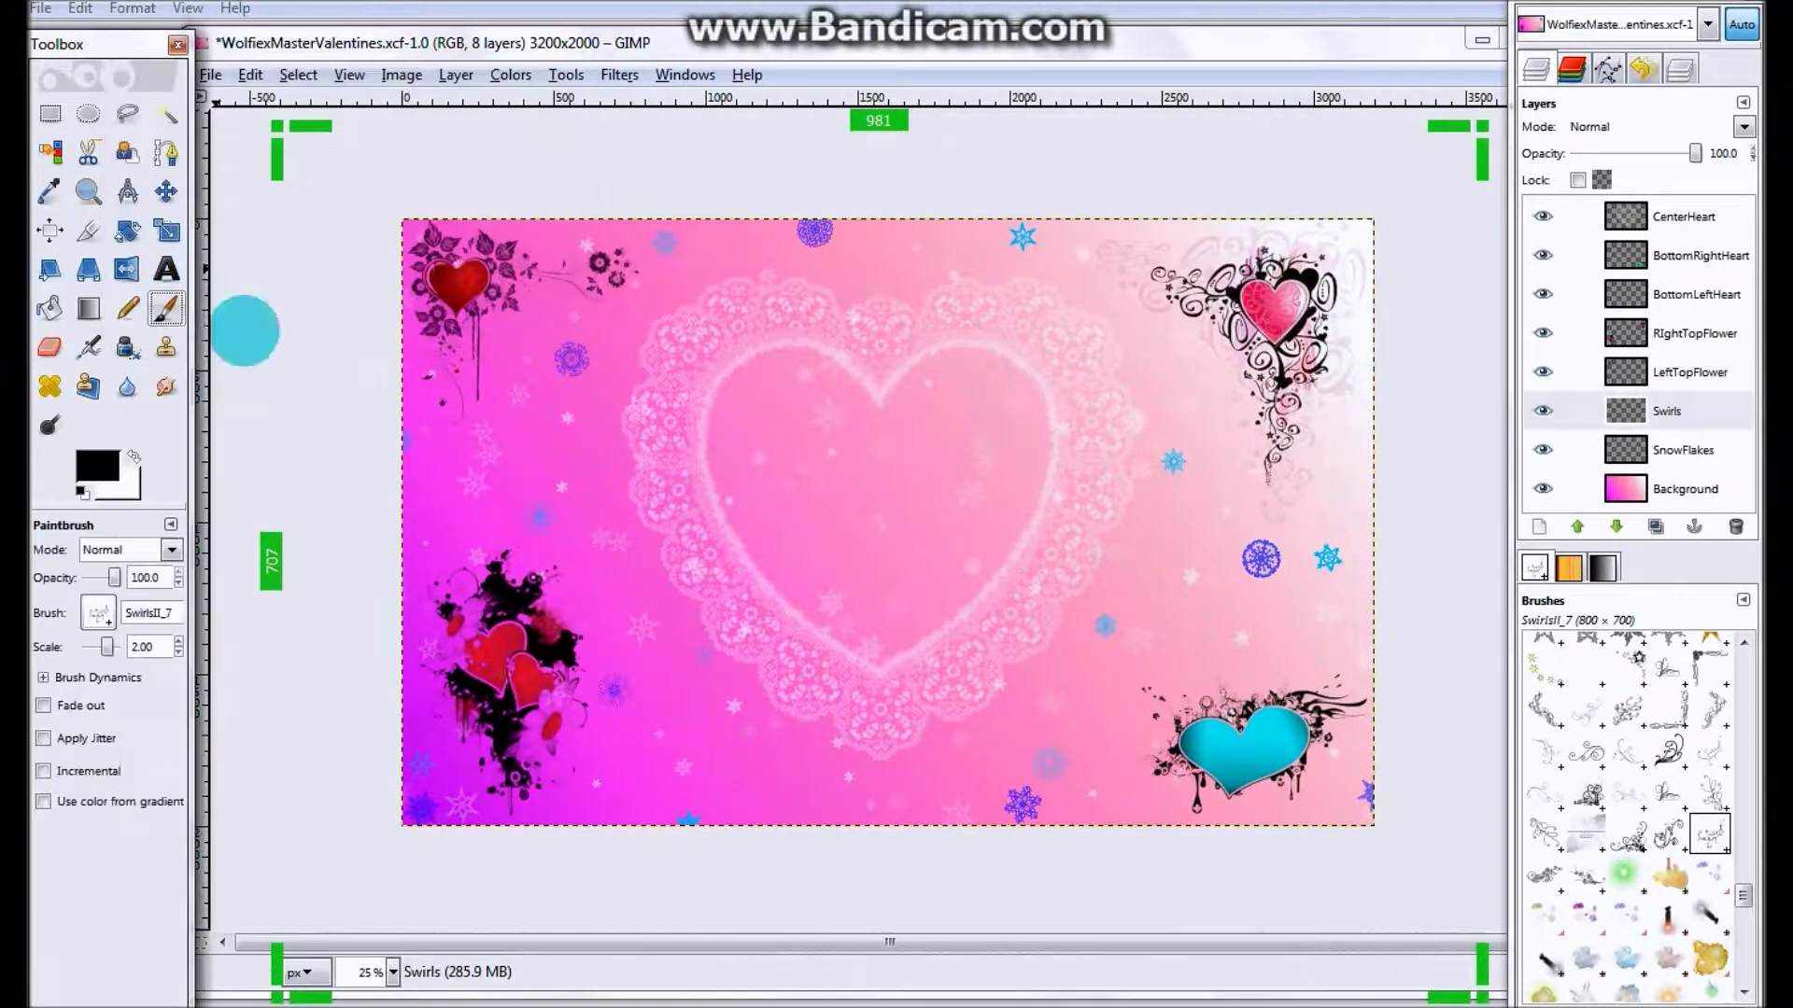
left_click(602, 469)
key("ctrl+z")
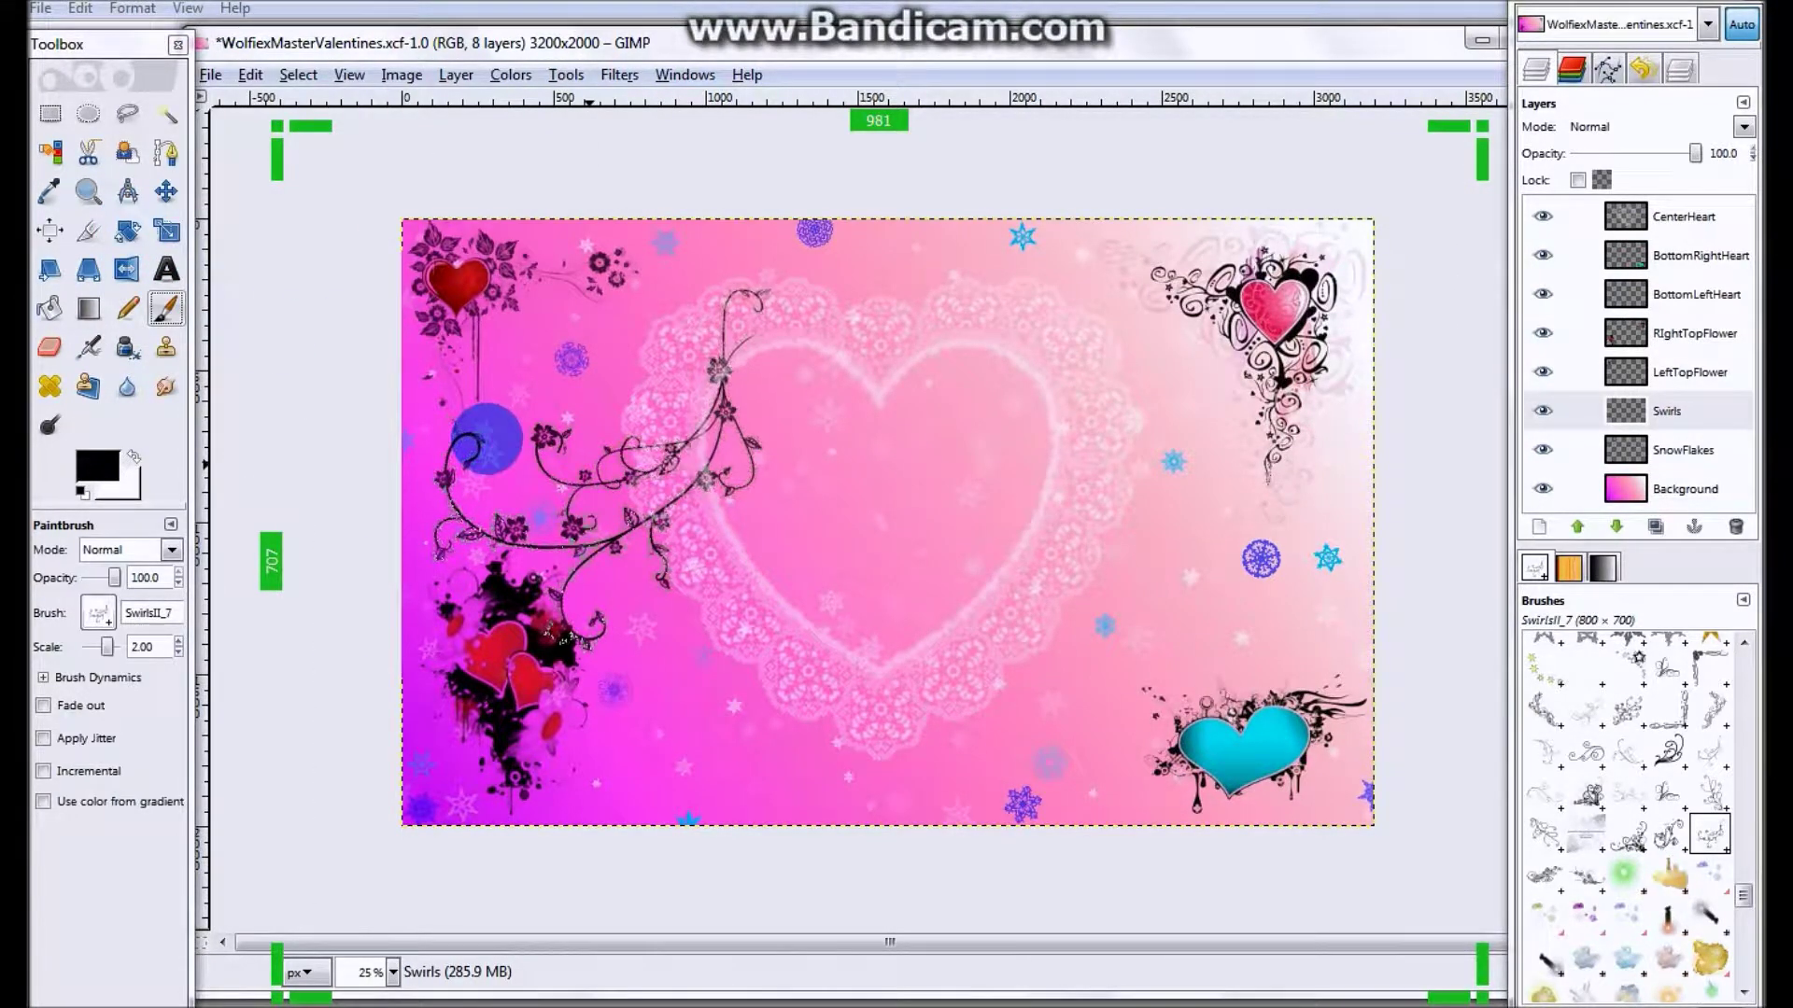
key("ctrl+z")
key("shift+r")
left_click(165, 300)
key("ctrl+y")
key("ctrl+y")
key("ctrl+z")
key("ctrl+z")
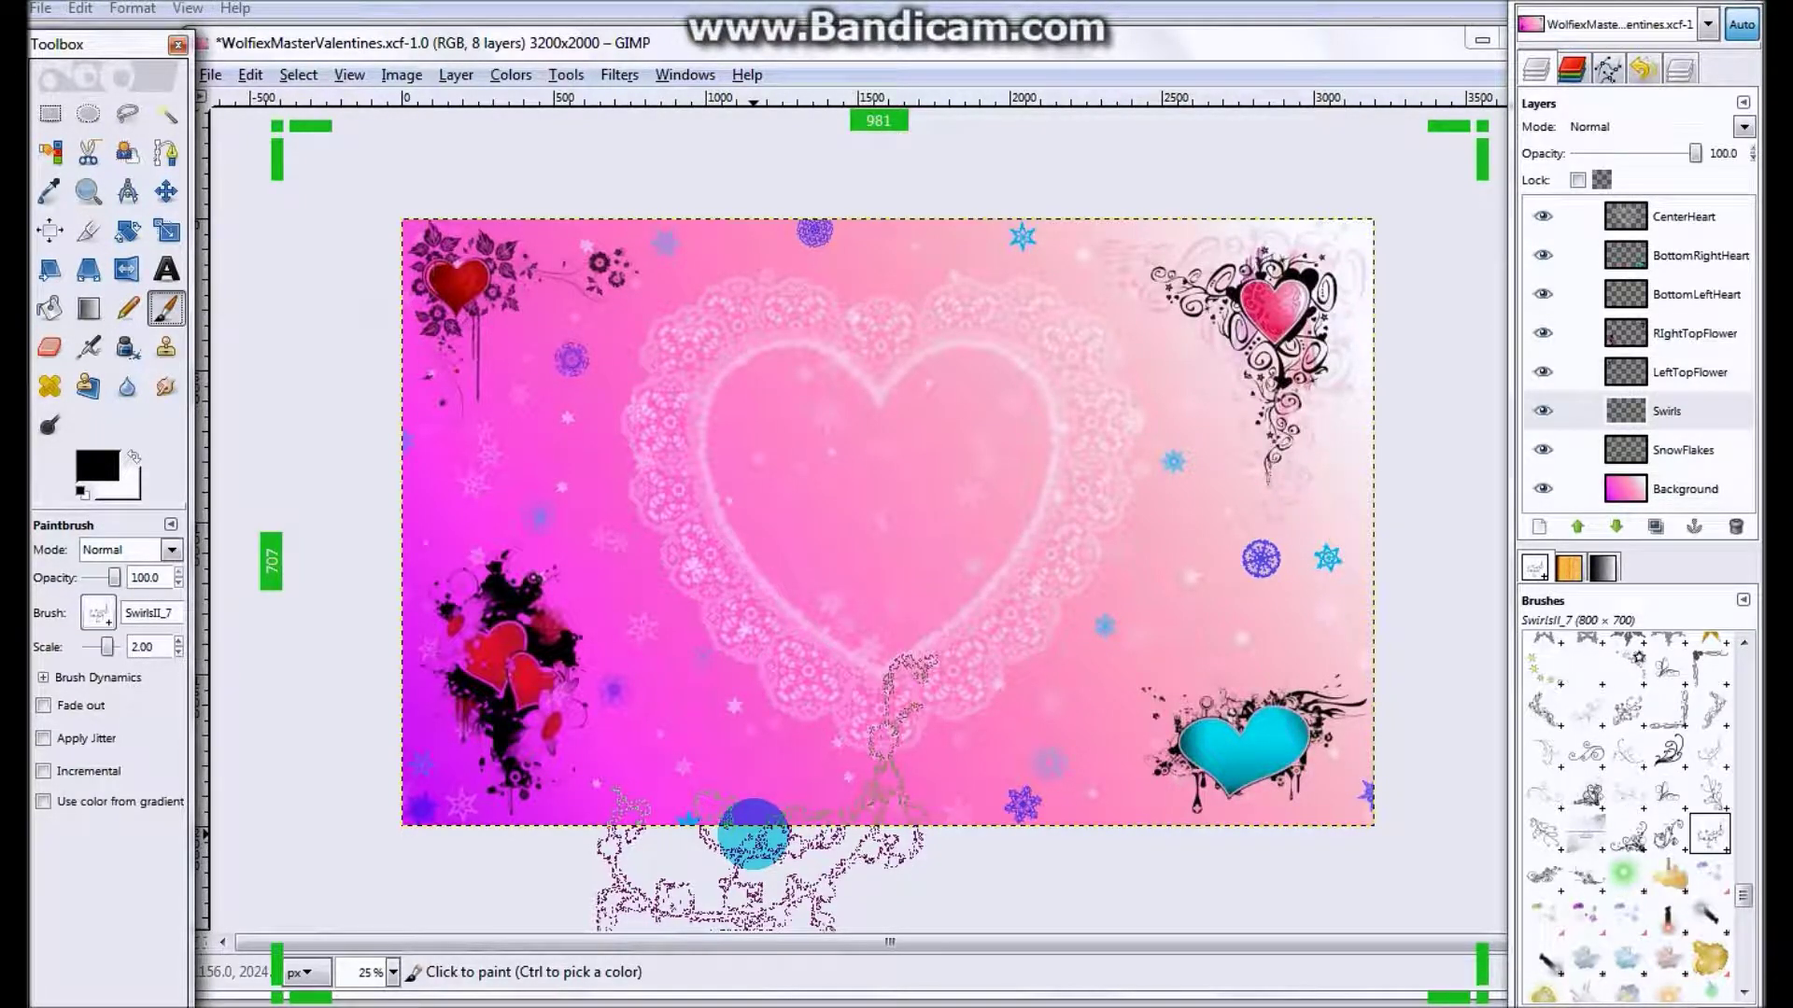
- Try a SwirlsII_22 swirl at scale 2.00 between the lace heart's lower tip and the teal heart, and undo it
left_click(1626, 792)
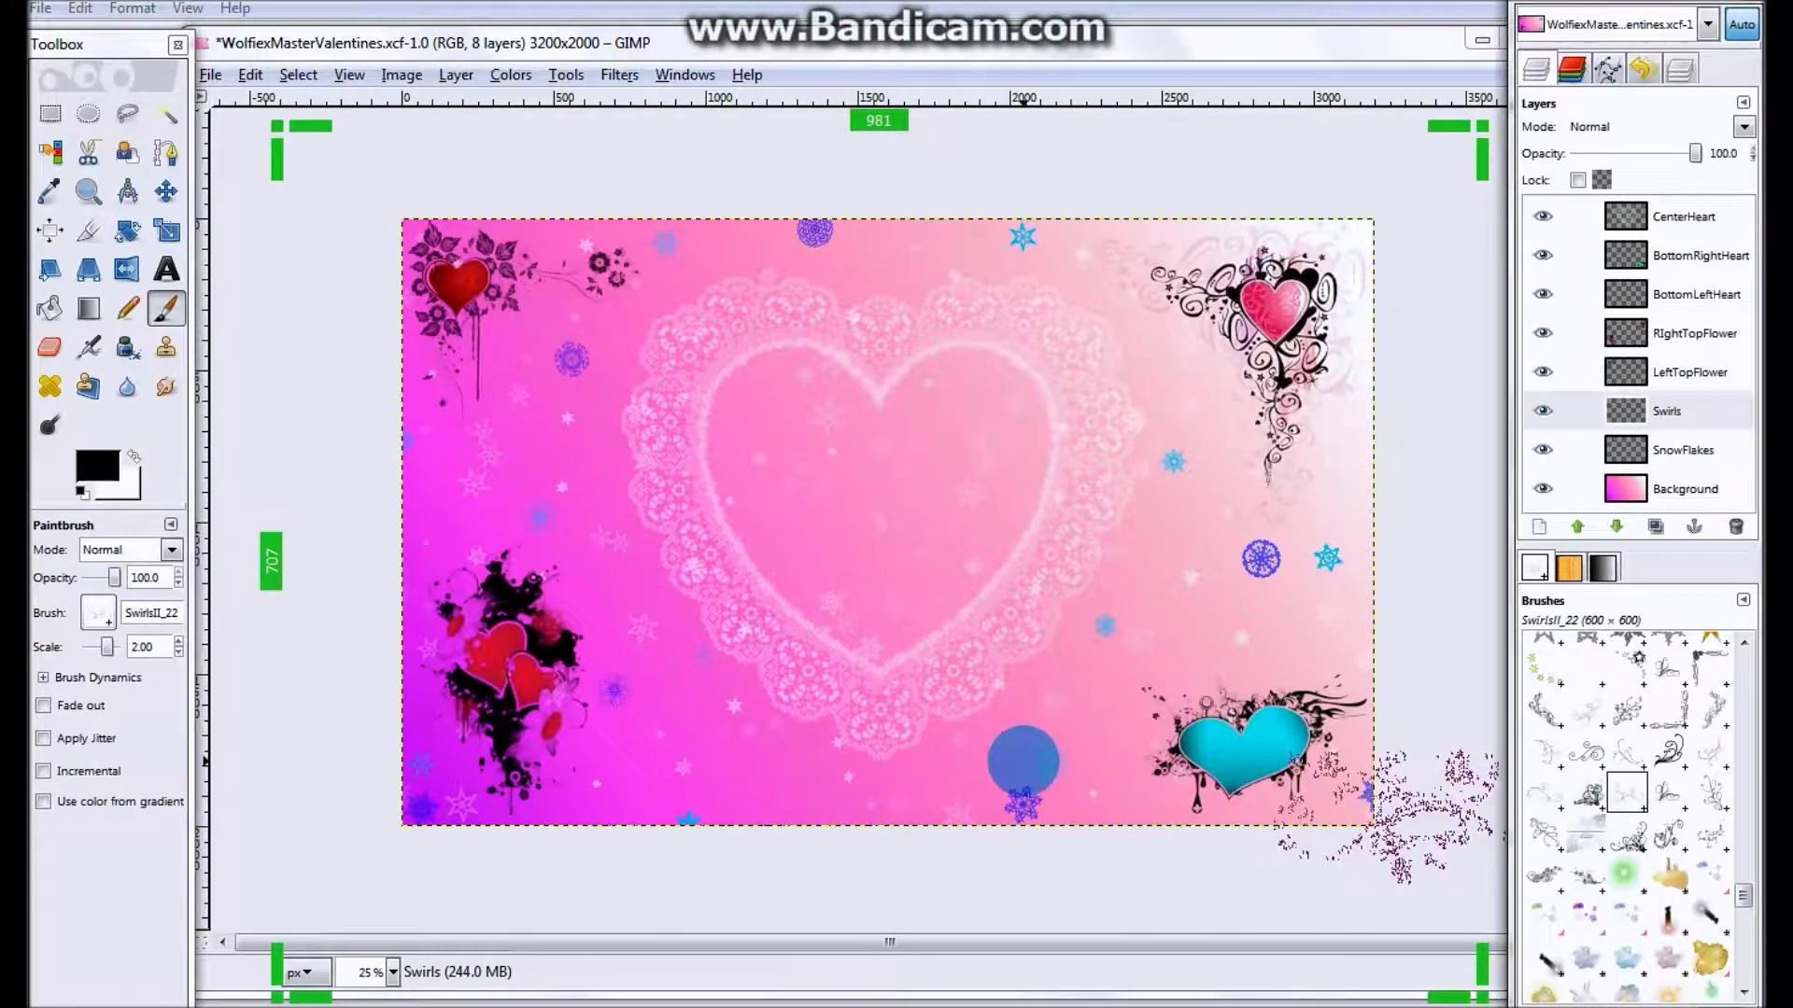
left_click(1022, 761)
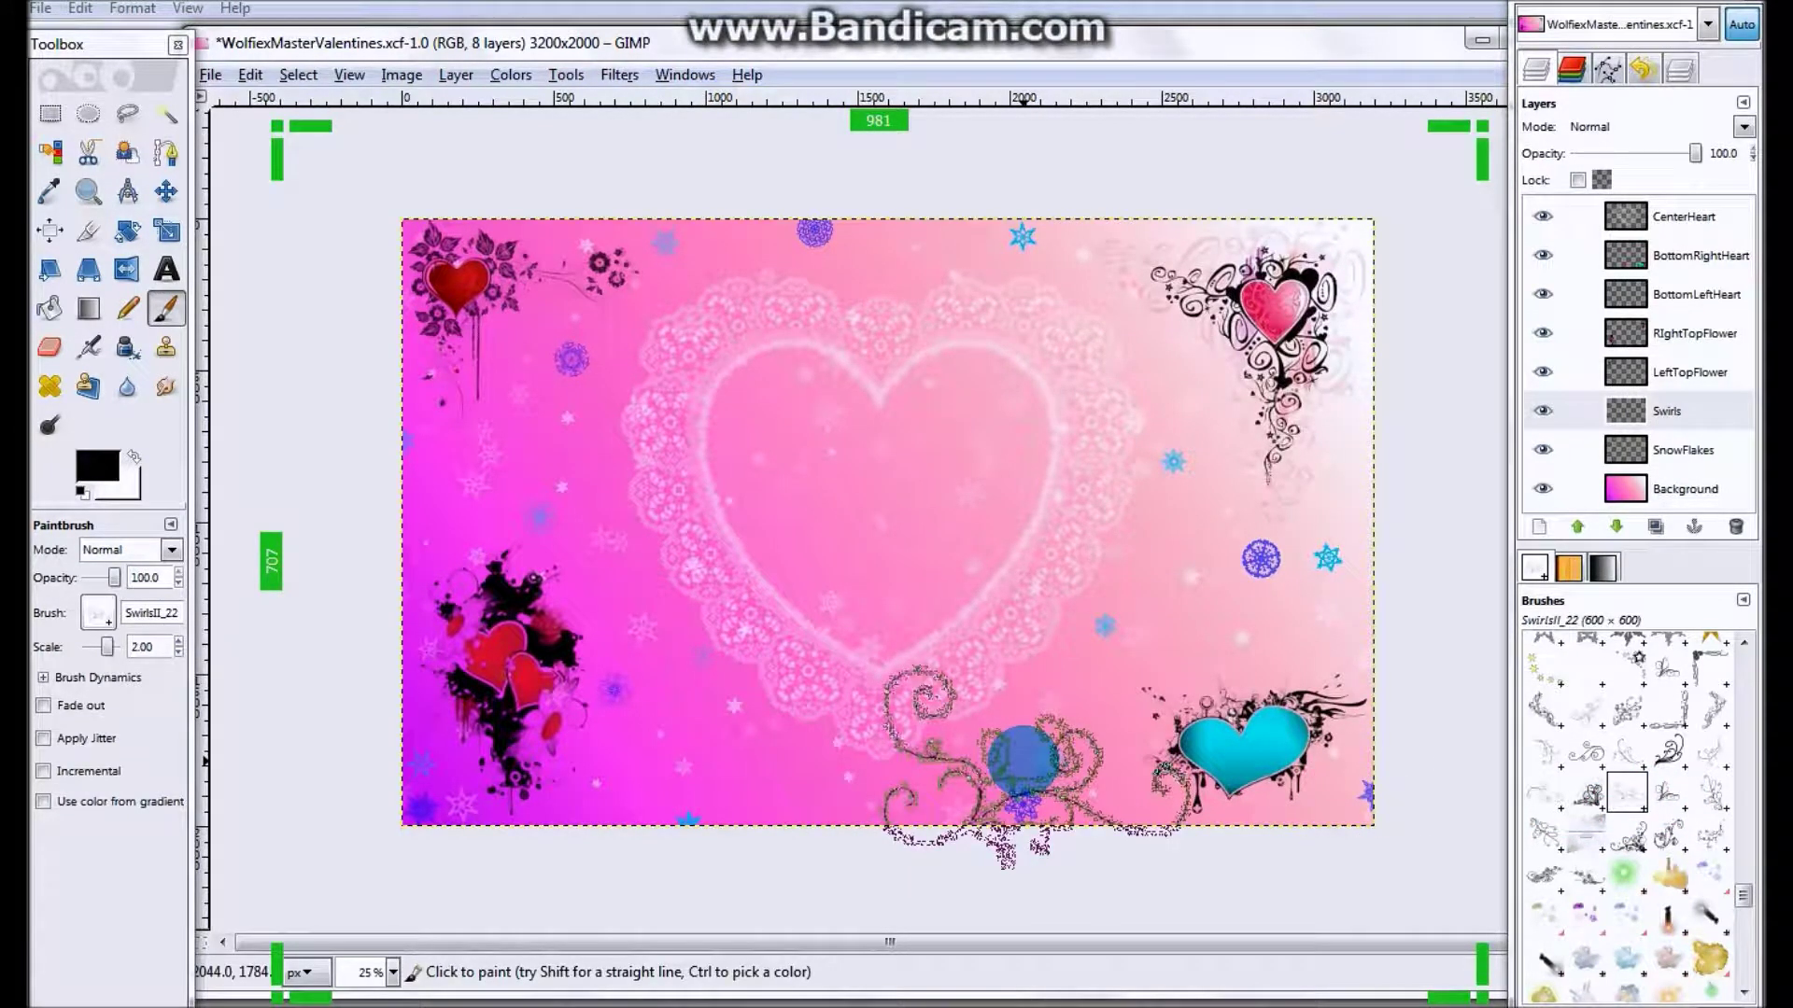
key("ctrl+z")
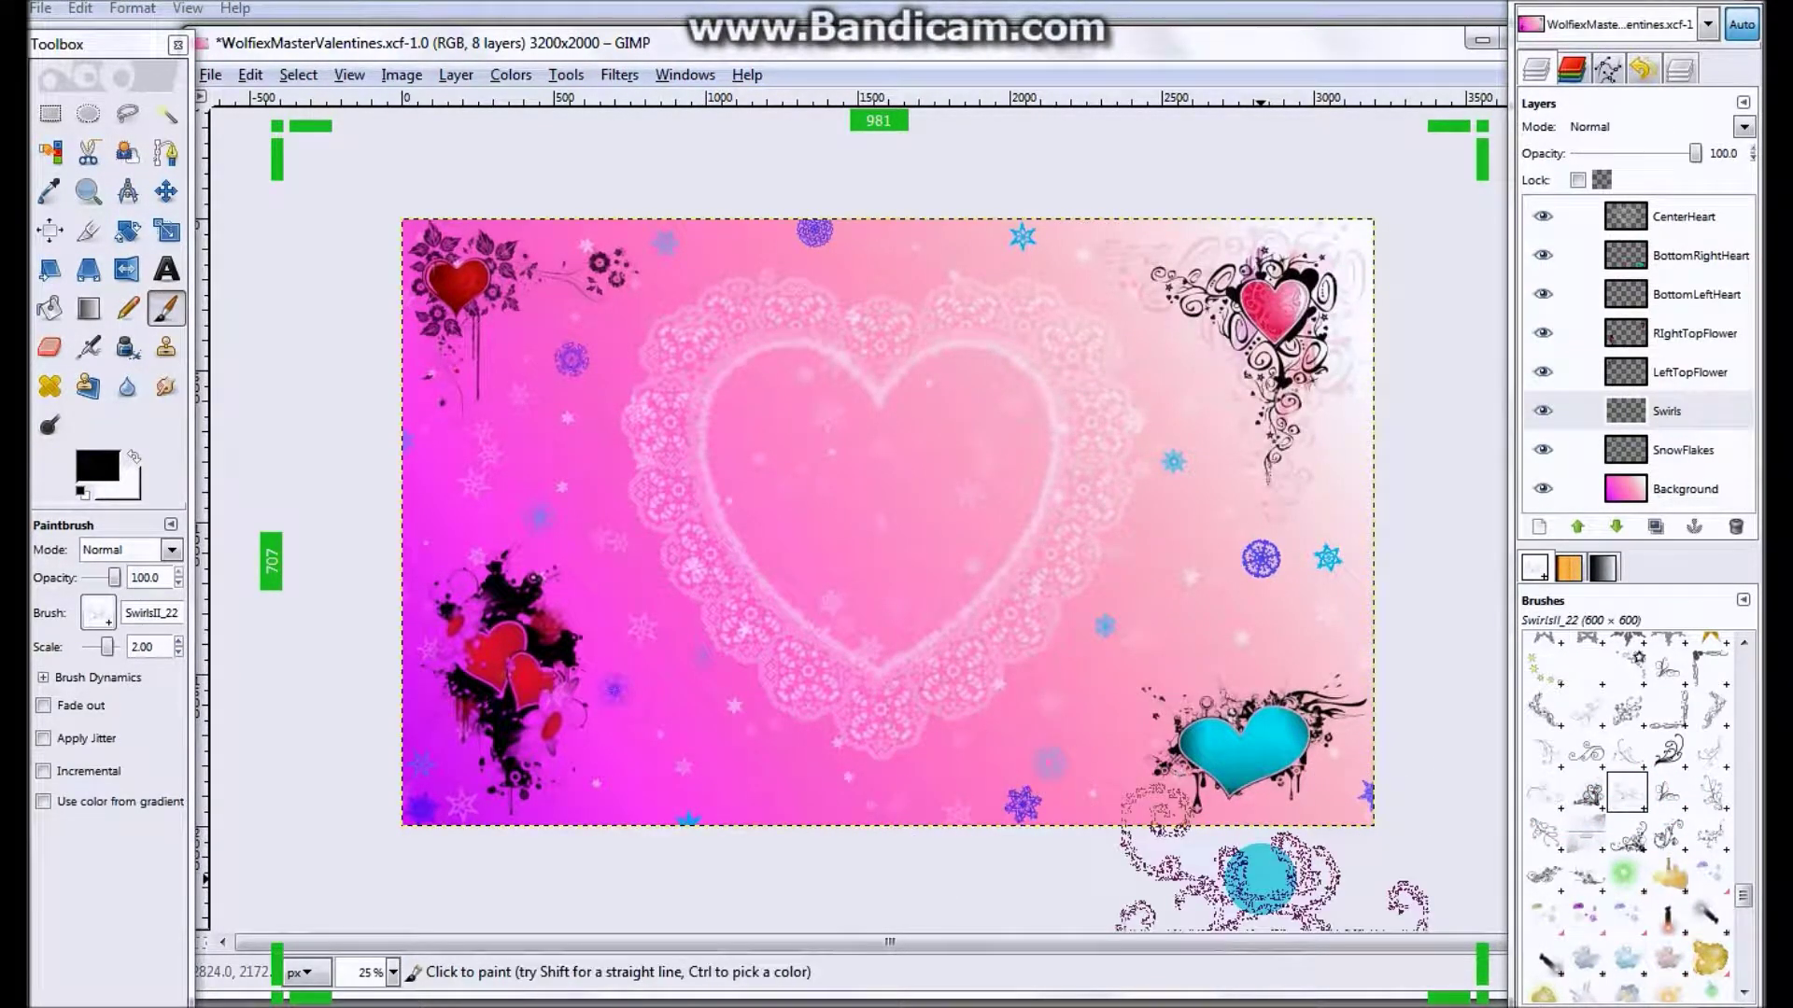
- Stamp the SwirlsII_9 floral swirl at scale 2.00 just left of the teal heart, undoing the first placement over the heart
scroll(1626, 812, "down", 1)
left_click(1586, 820)
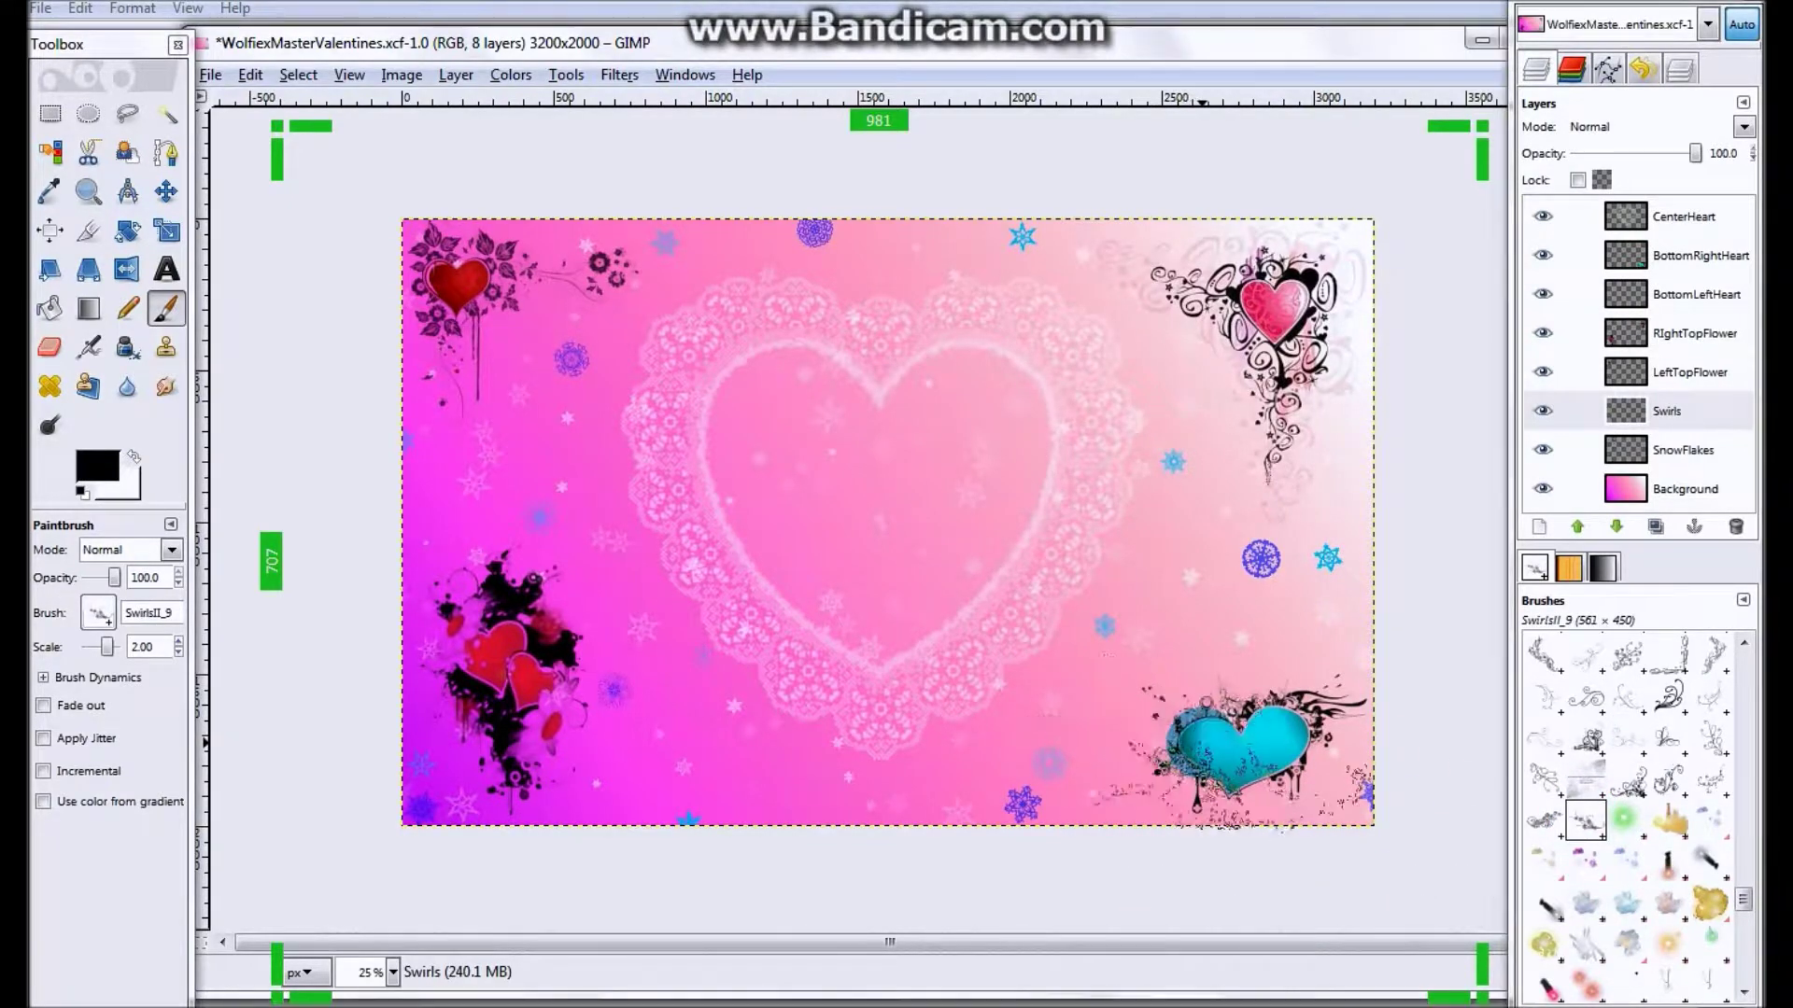
left_click(1208, 744)
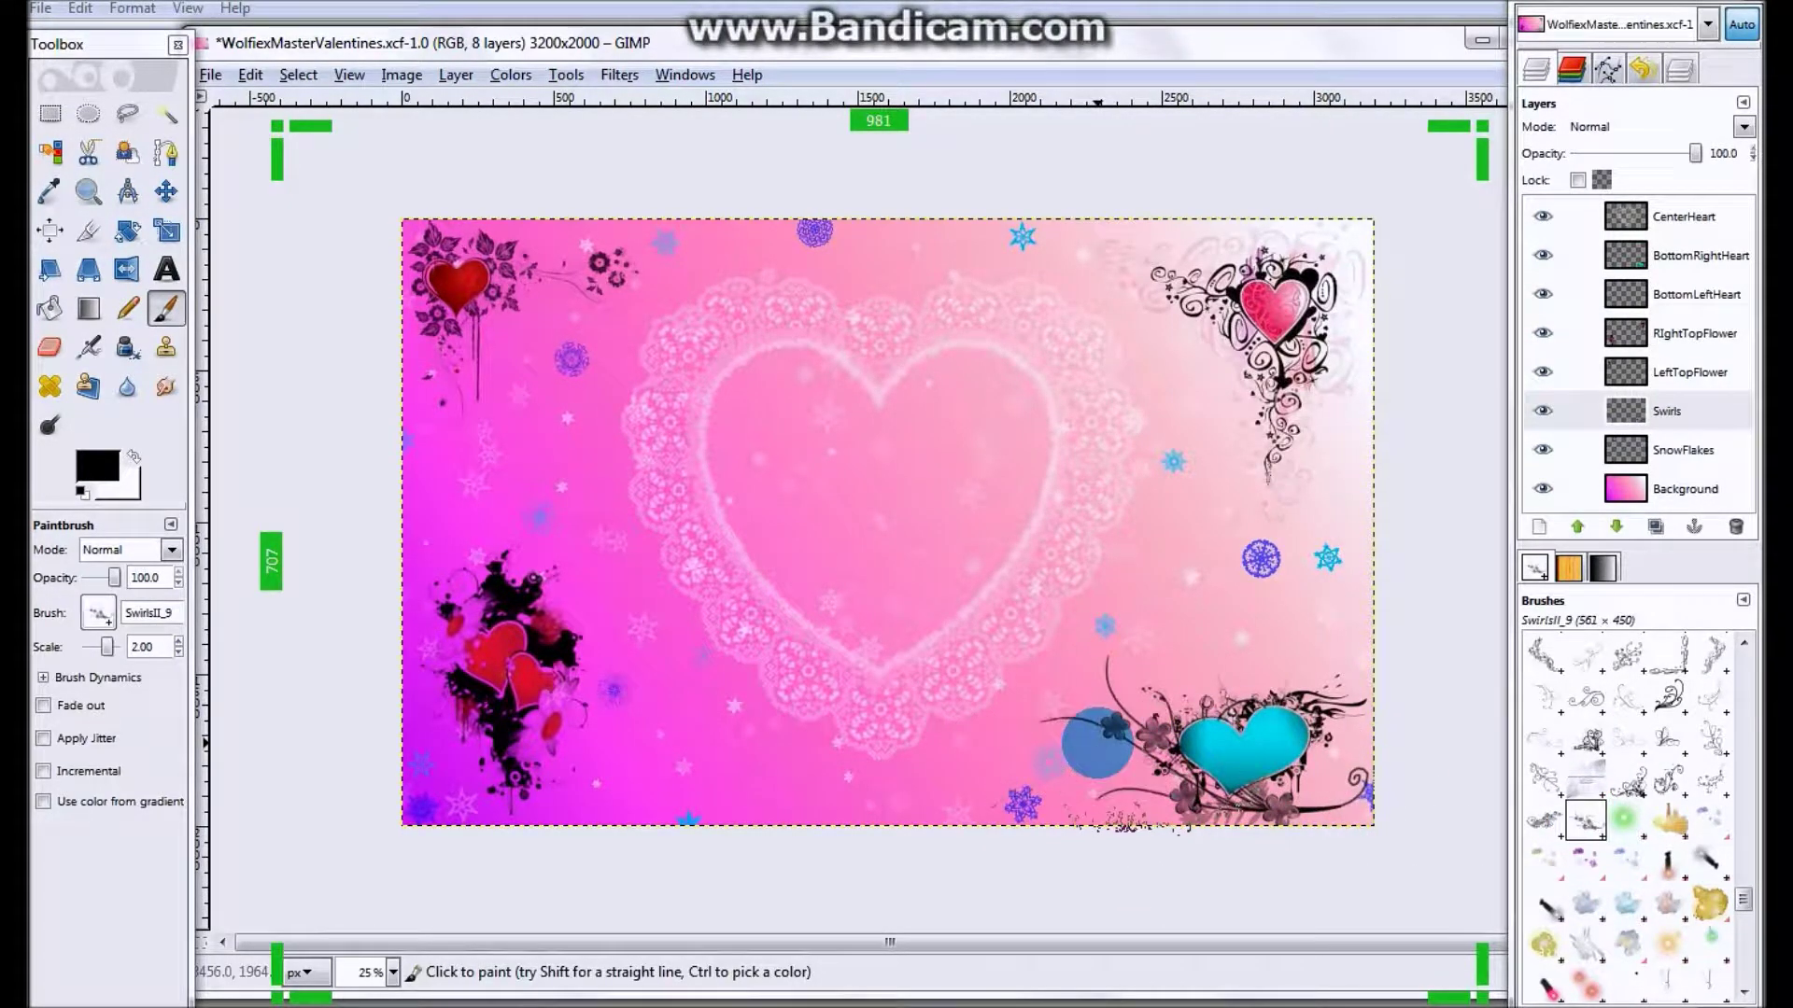
key("ctrl+z")
left_click(1097, 744)
- Stamp the SwirlsII_8 swirl at scale 2.00 just right of the lower-left red hearts
left_click(1545, 820)
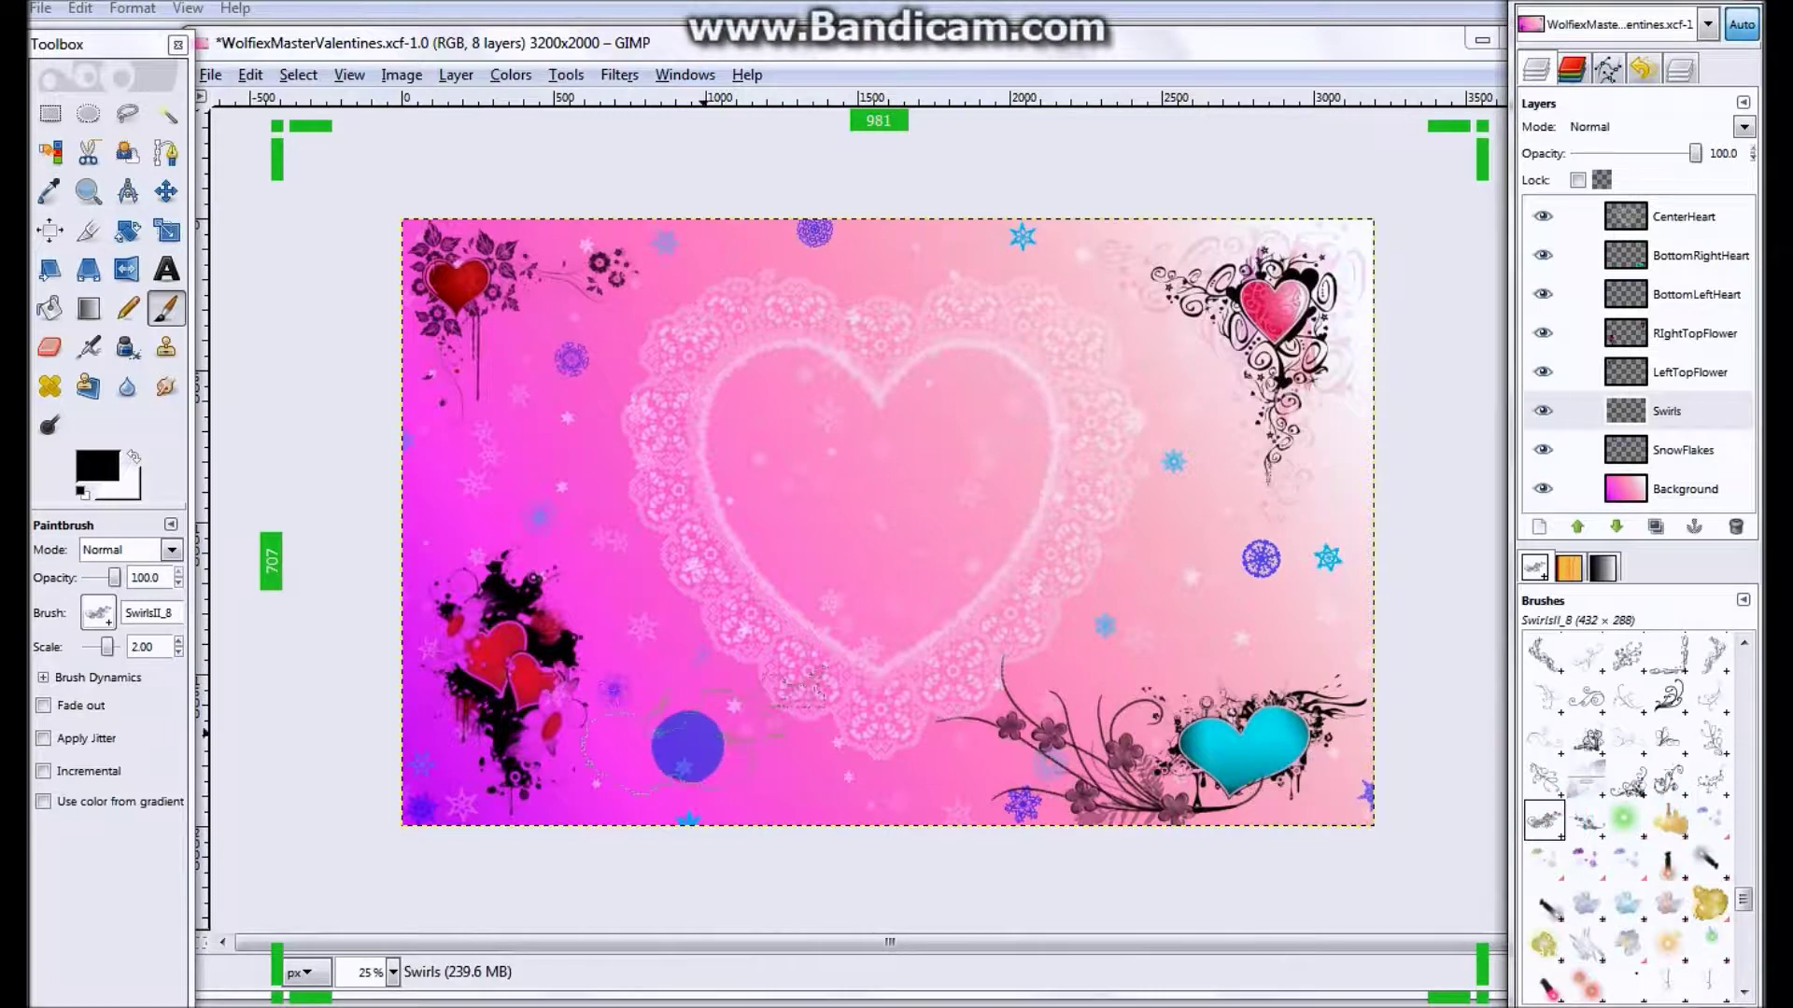
left_click(653, 761)
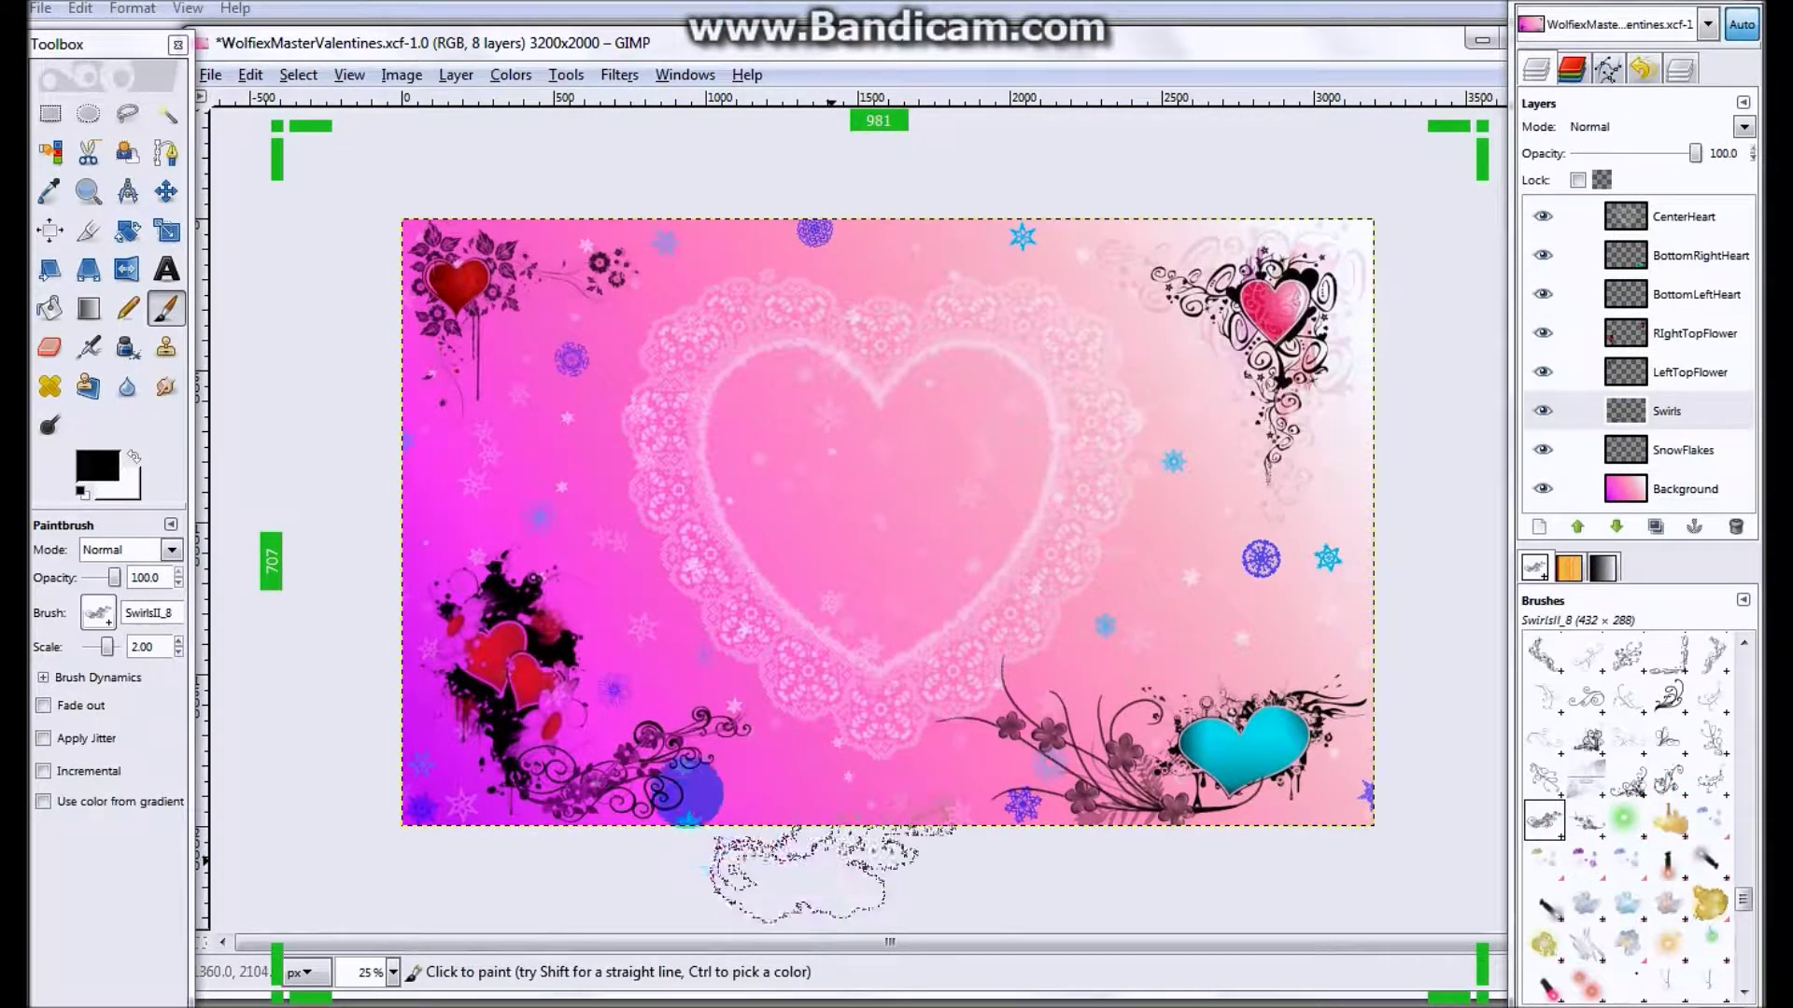
left_click(668, 758)
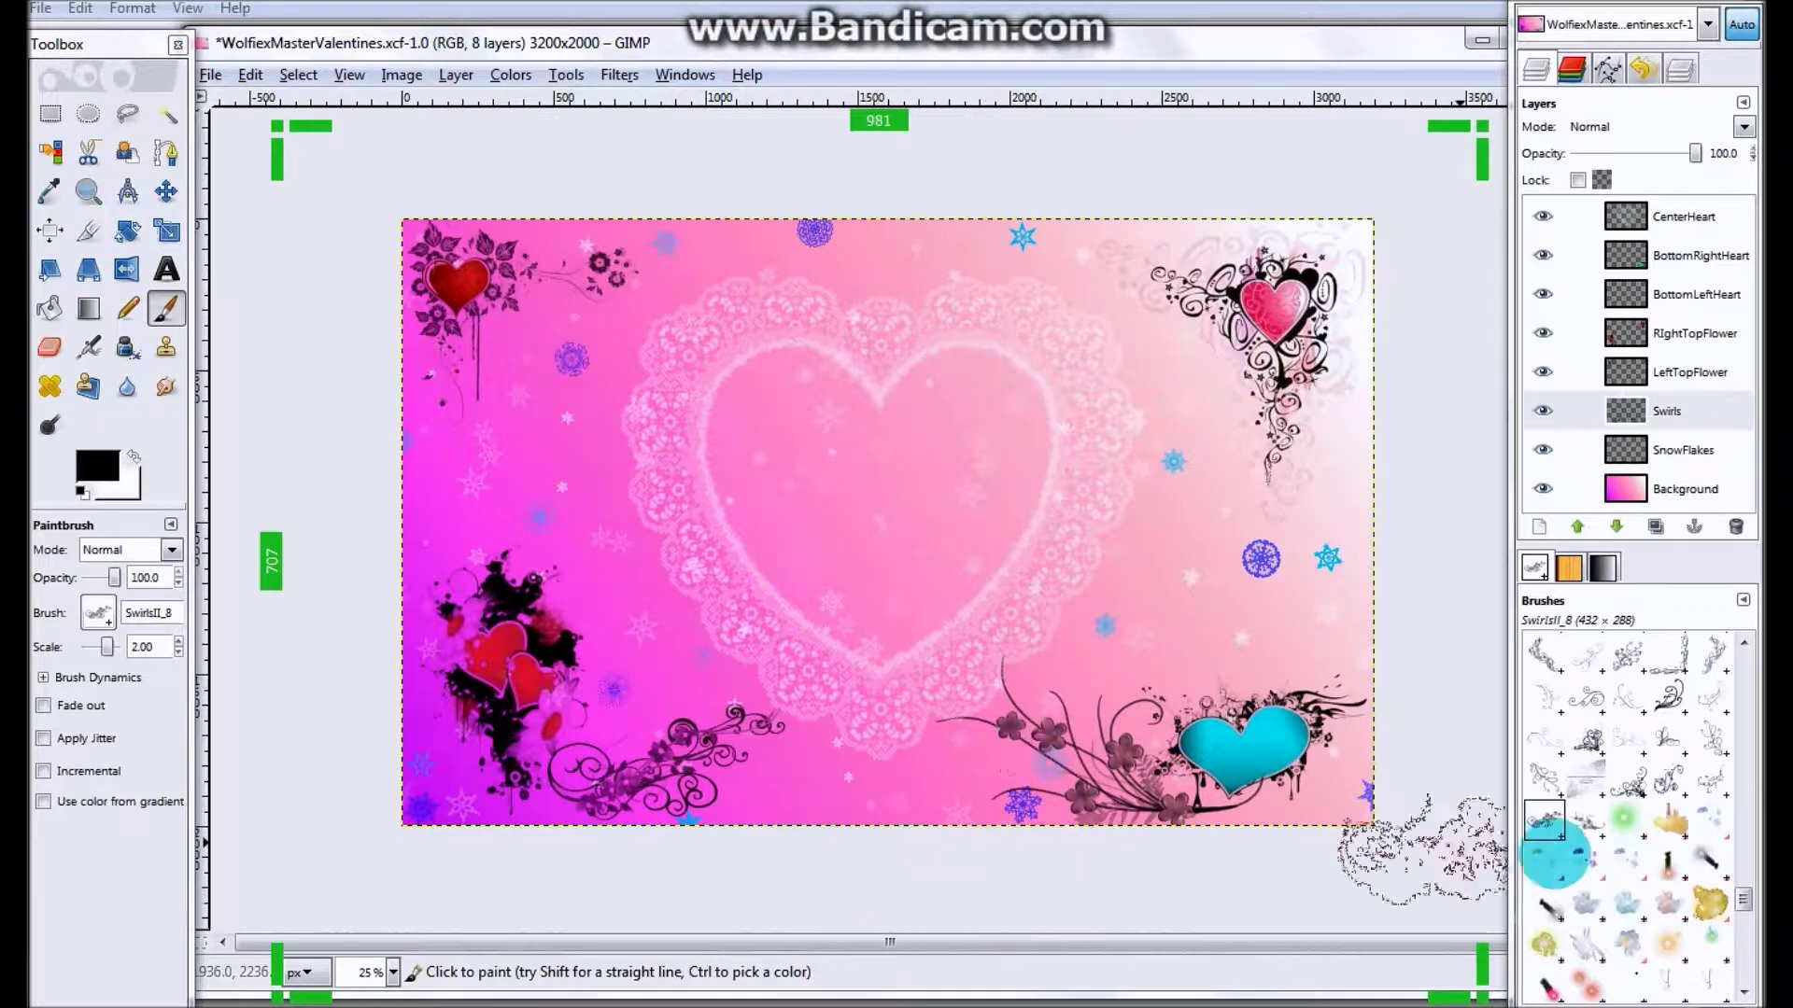
- Stamp the SwirlsII_21 swirl at scale 2.00 around the teal heart and choose another swirl brush
left_click(1585, 737)
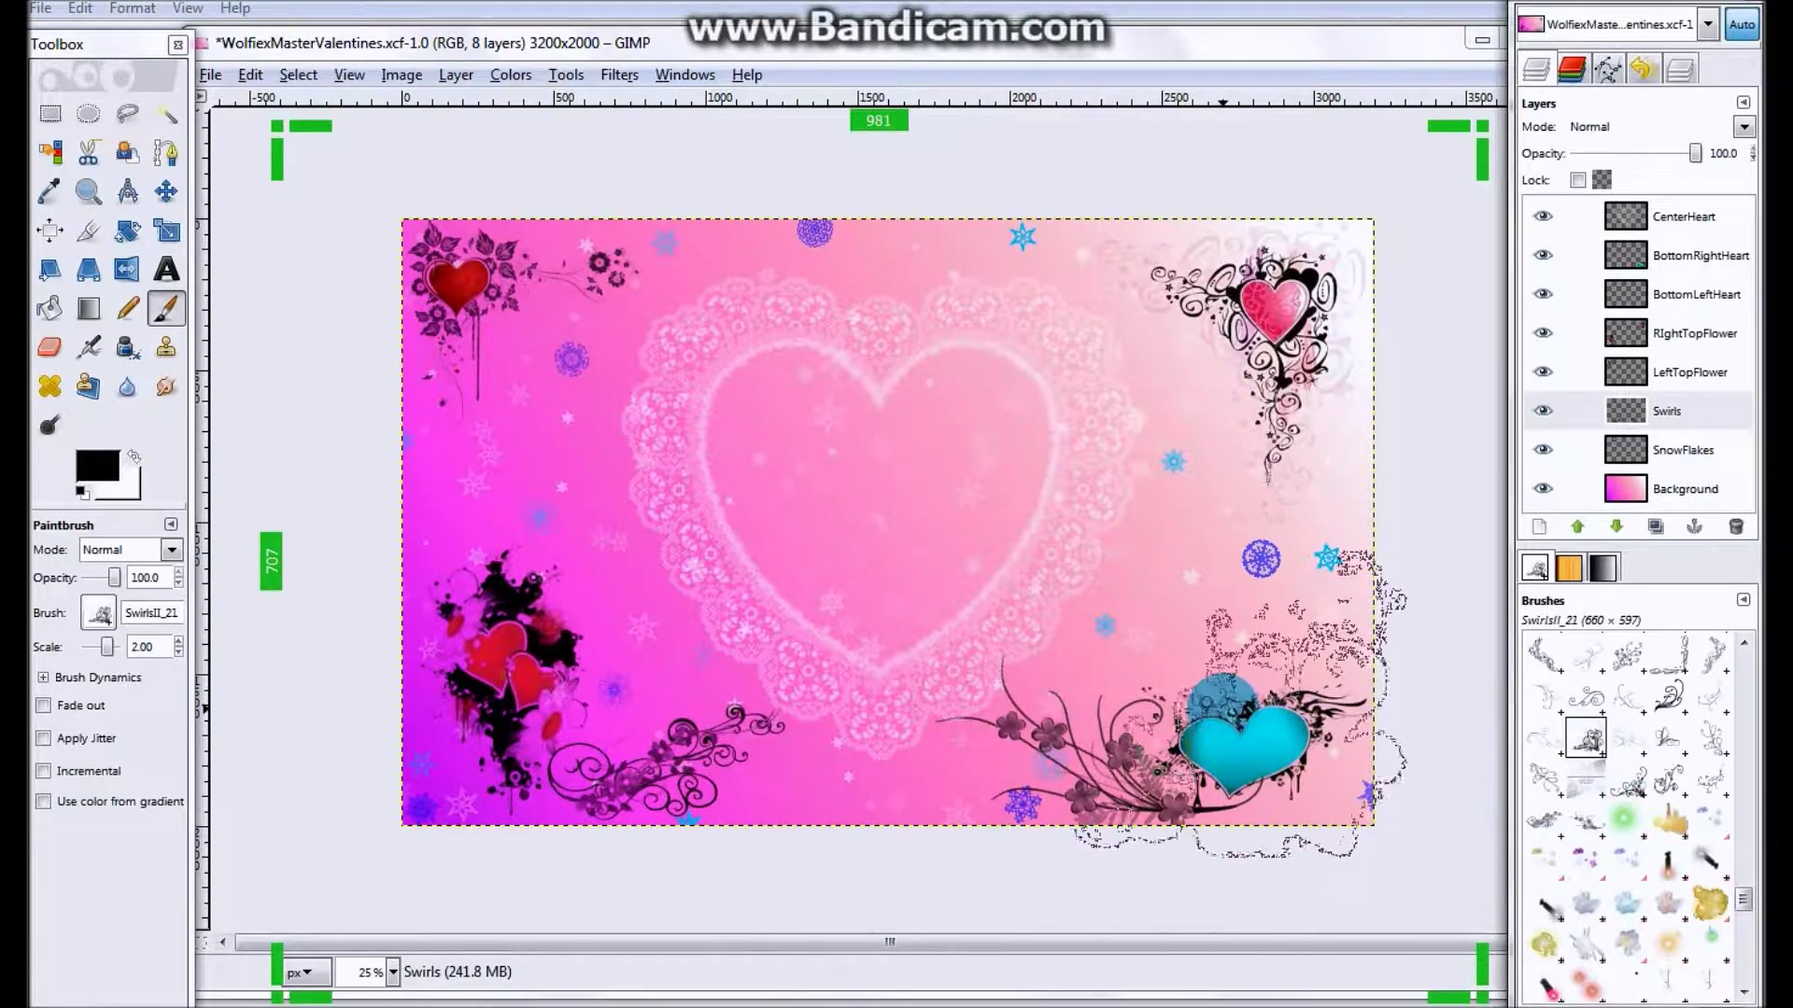
left_click(1187, 668)
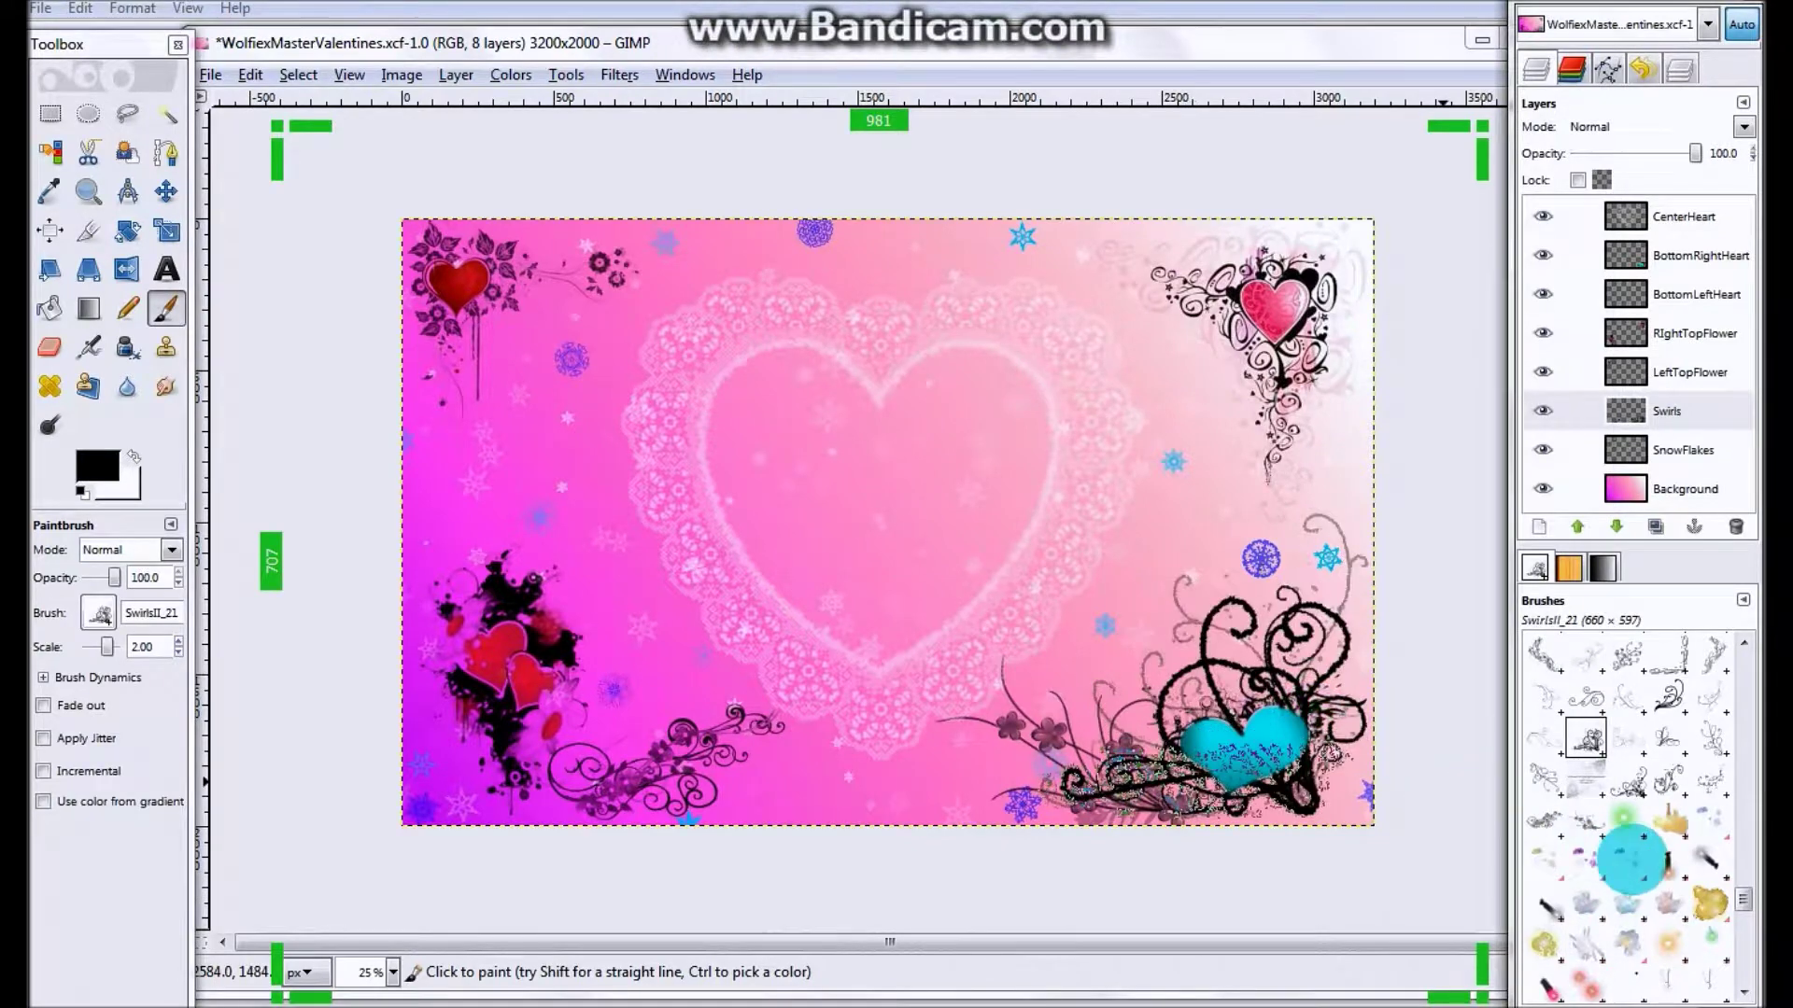
left_click(1667, 737)
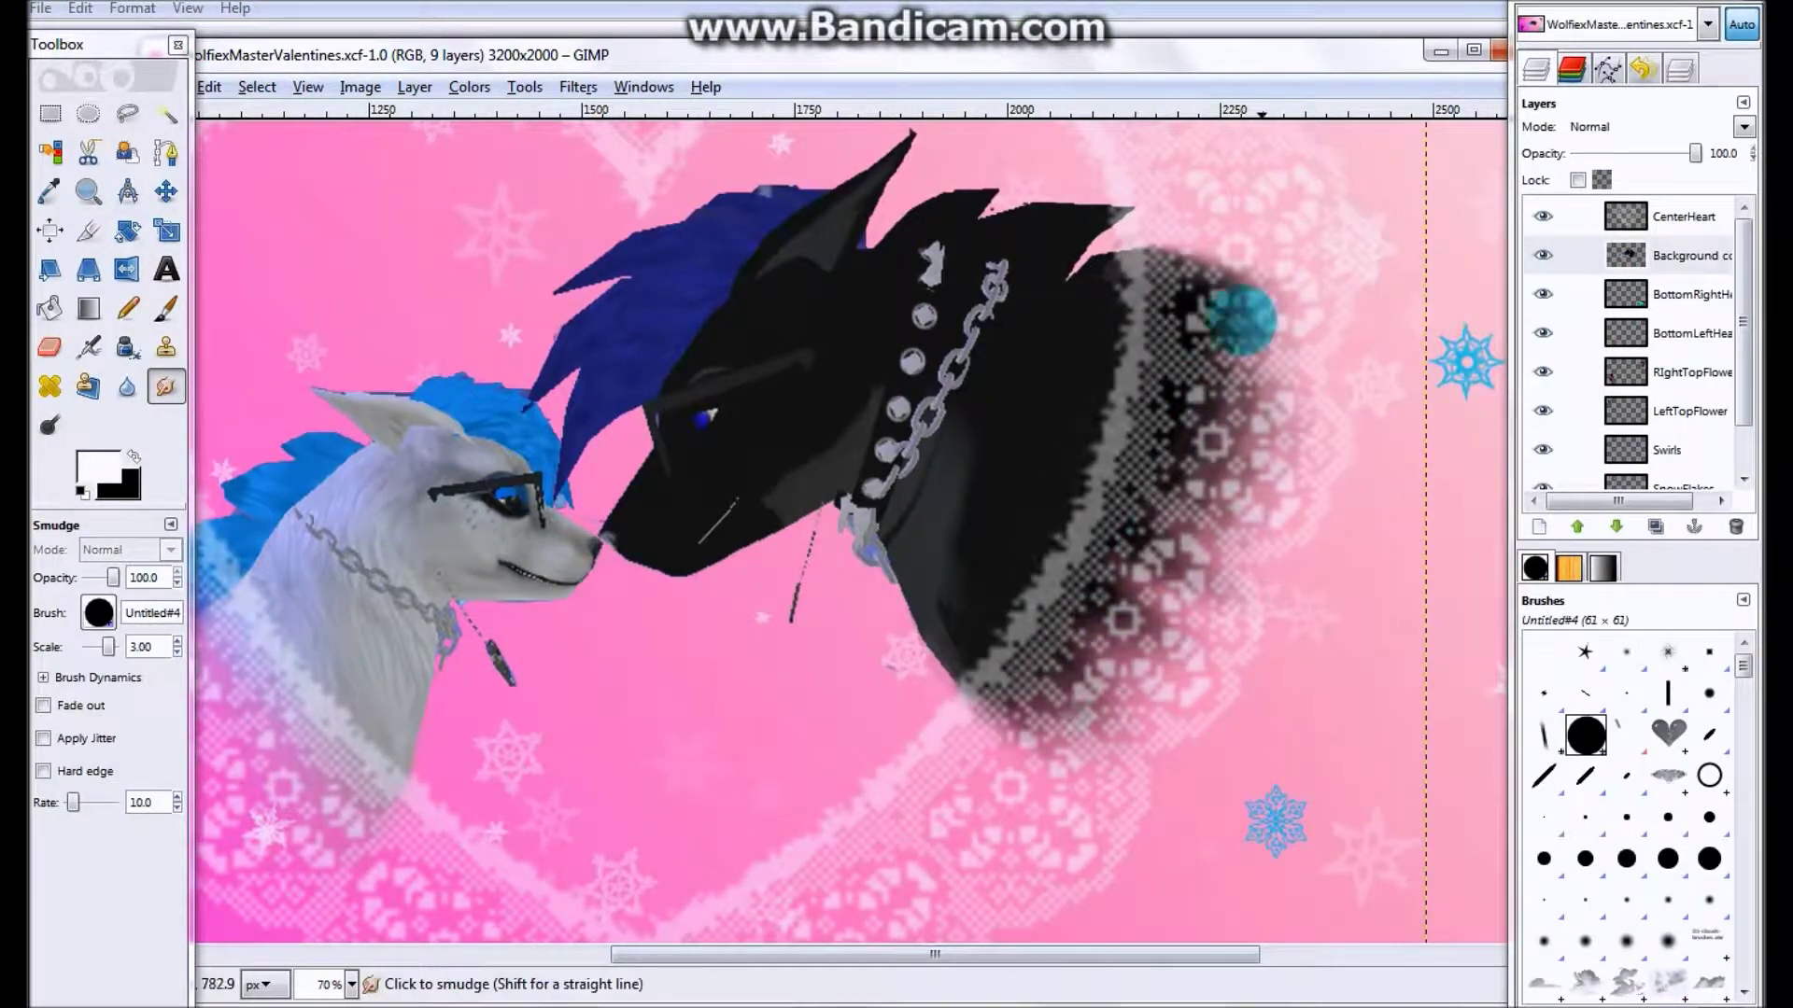
- Blur the back edge of the white wolf's neck with the Circle (19) brush at scale 2.00
left_click_drag(980, 953, 876, 952)
key("shift+u")
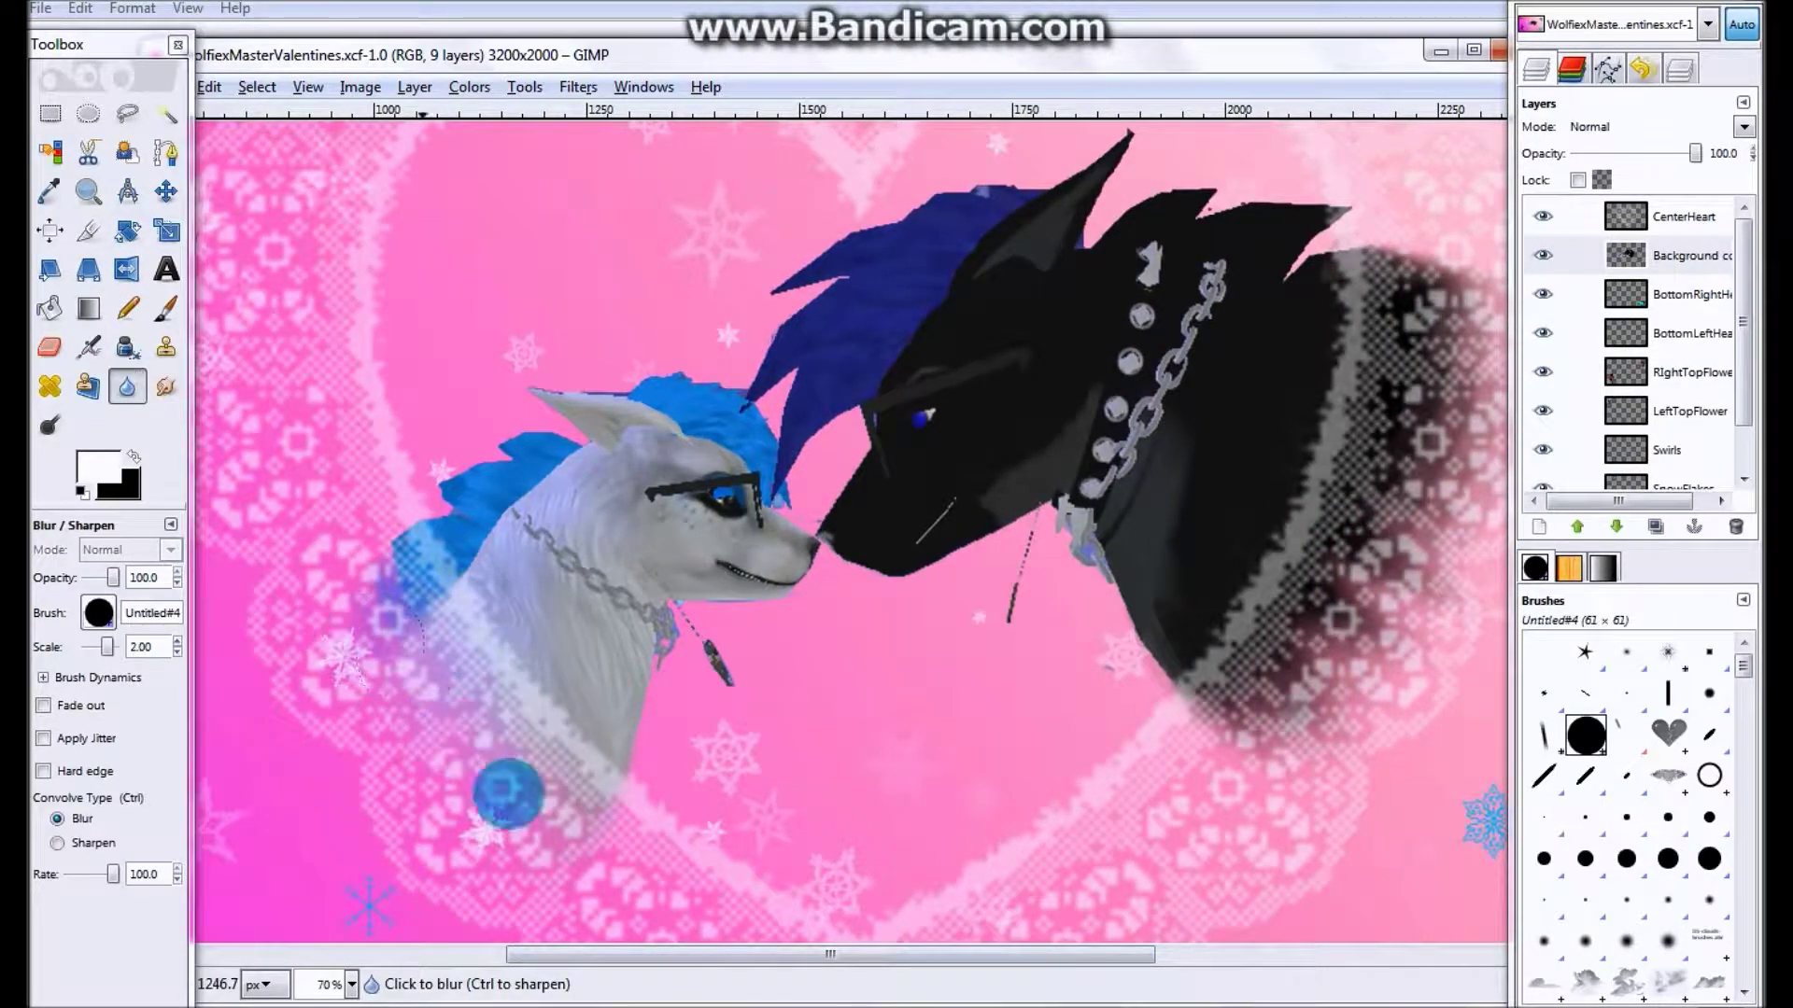
left_click(1709, 858)
left_click_drag(385, 579, 404, 636)
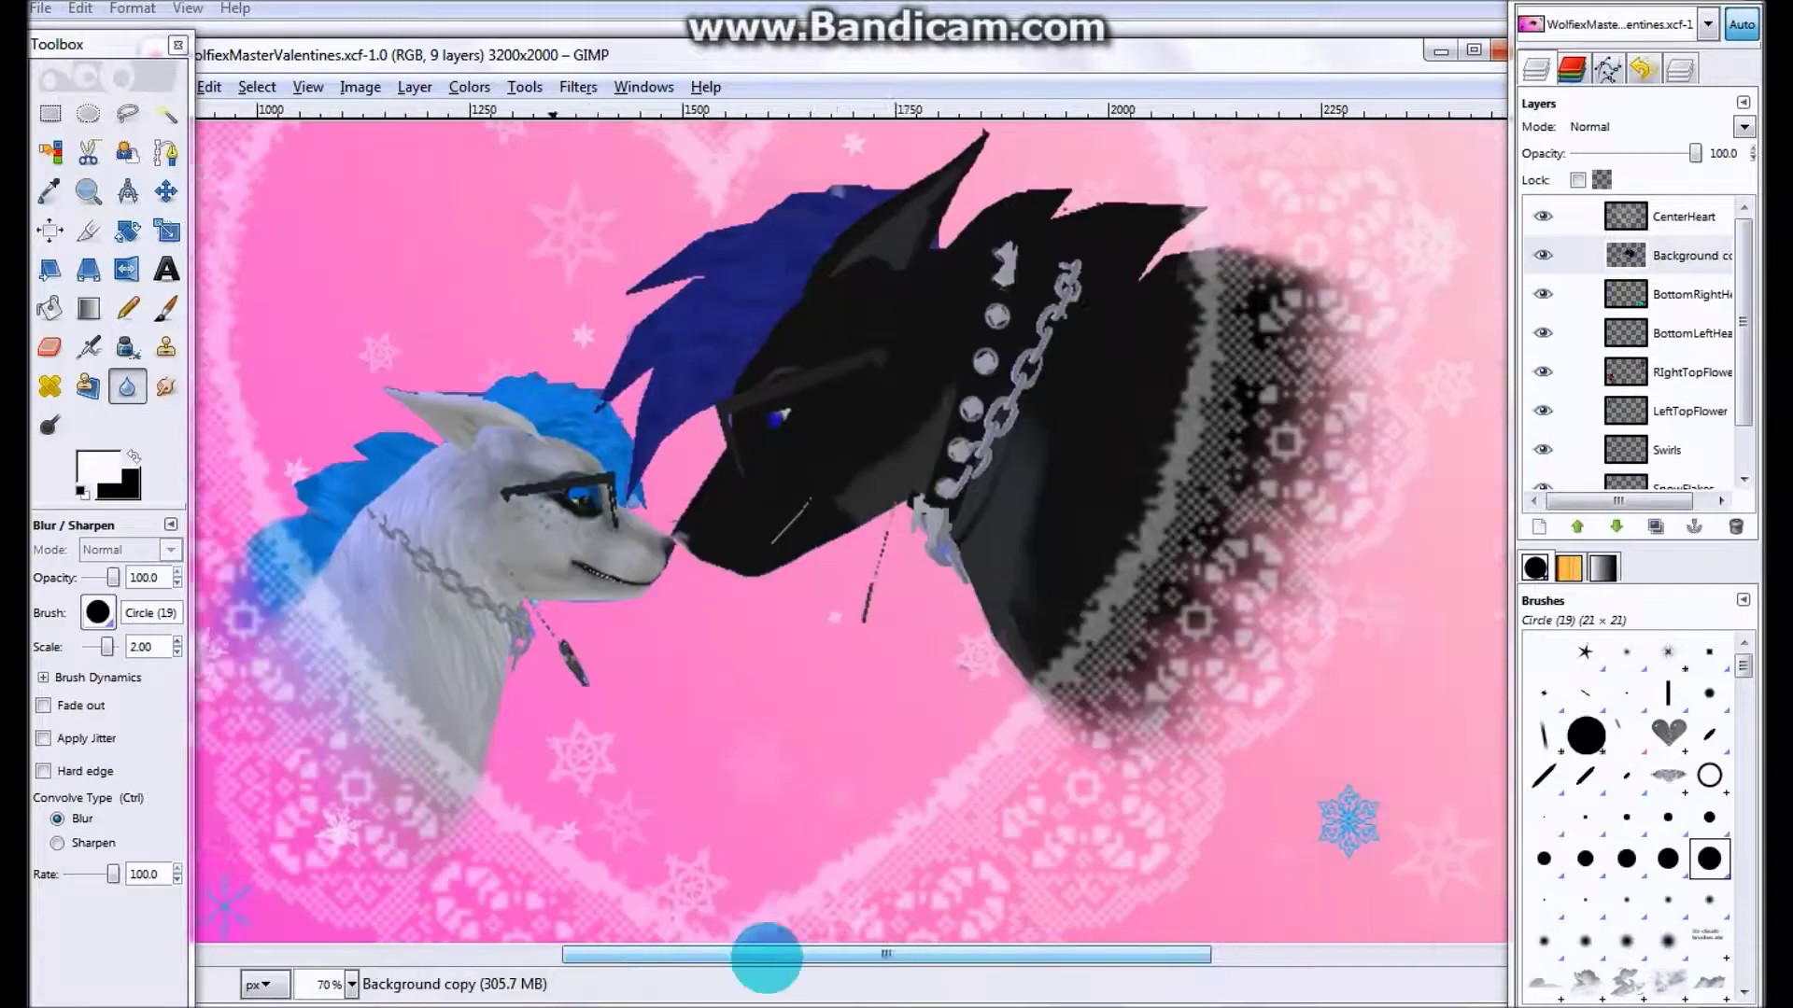
- Go through the Smudge and Blur tools with the Untitled#4 brush and switch to the Eraser with the Circle (15) brush at scale 2.00
left_click_drag(760, 953, 889, 952)
left_click(1585, 734)
left_click(167, 386)
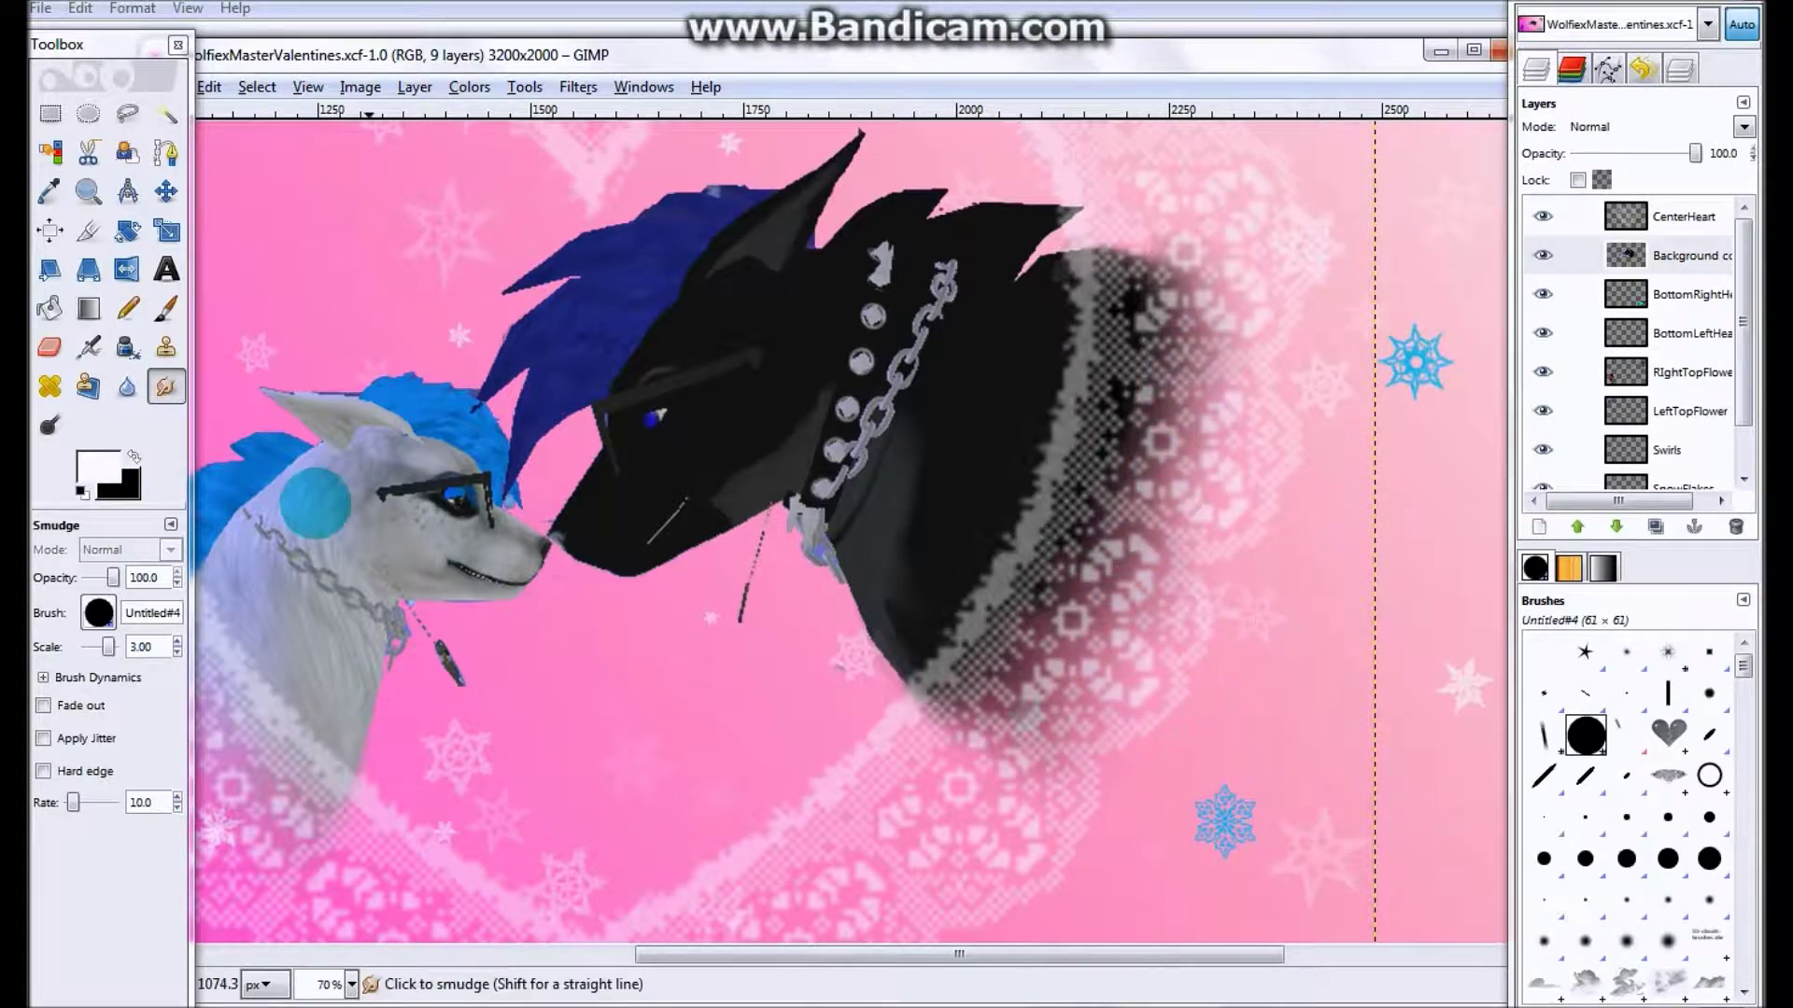
key("shift+u")
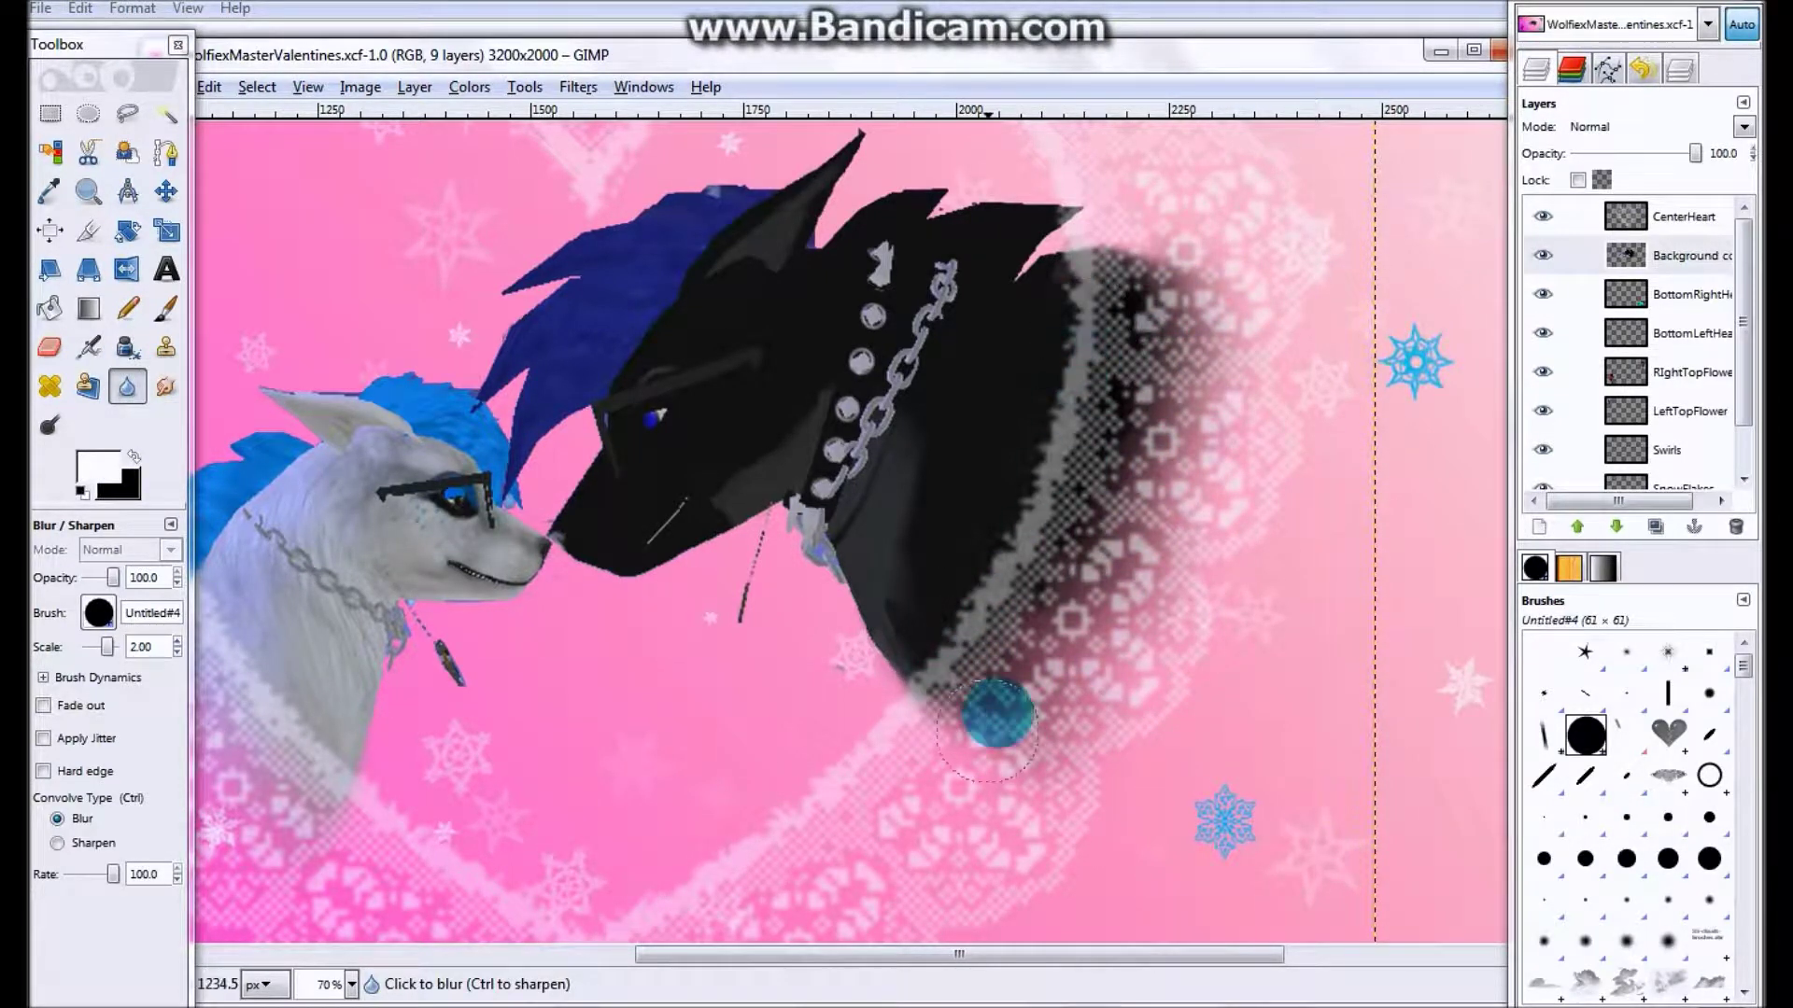
left_click(49, 347)
left_click(1627, 858)
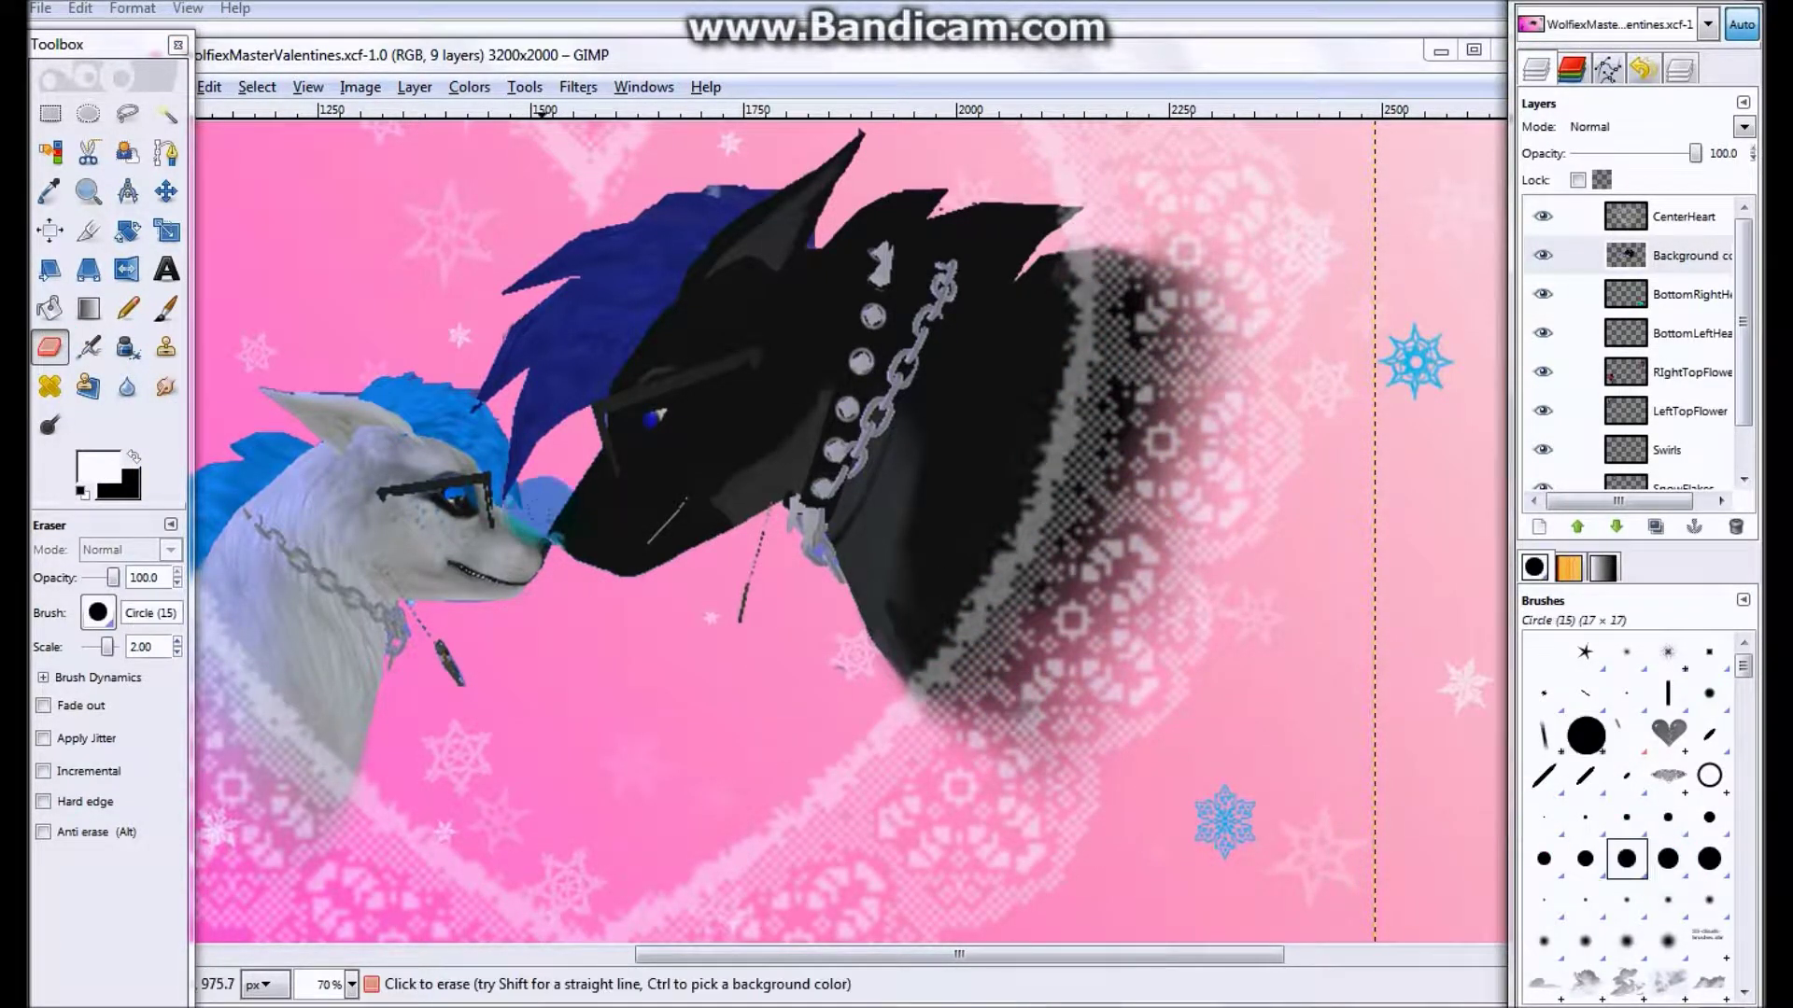
- Select the Background layer and browse the brush list to the heart designs
left_click(352, 984)
left_click(338, 910)
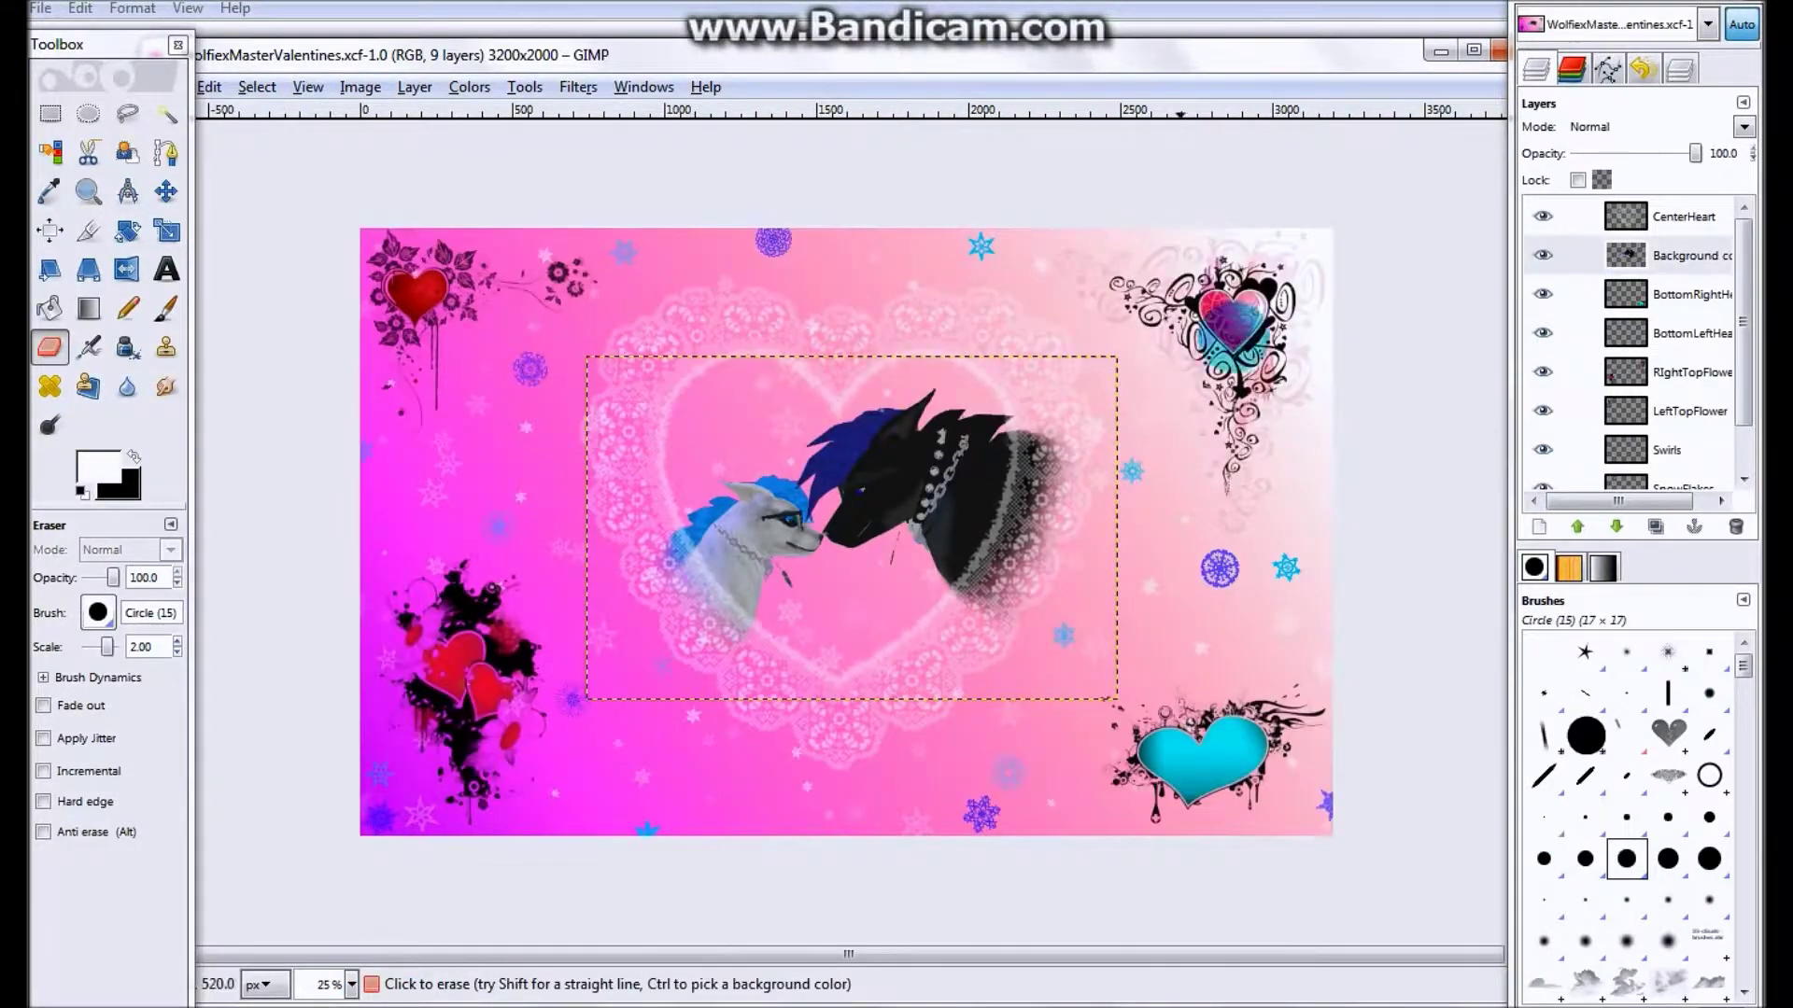
scroll(1630, 420, "down", 2)
left_click(1612, 481)
scroll(1607, 728, "down", 5)
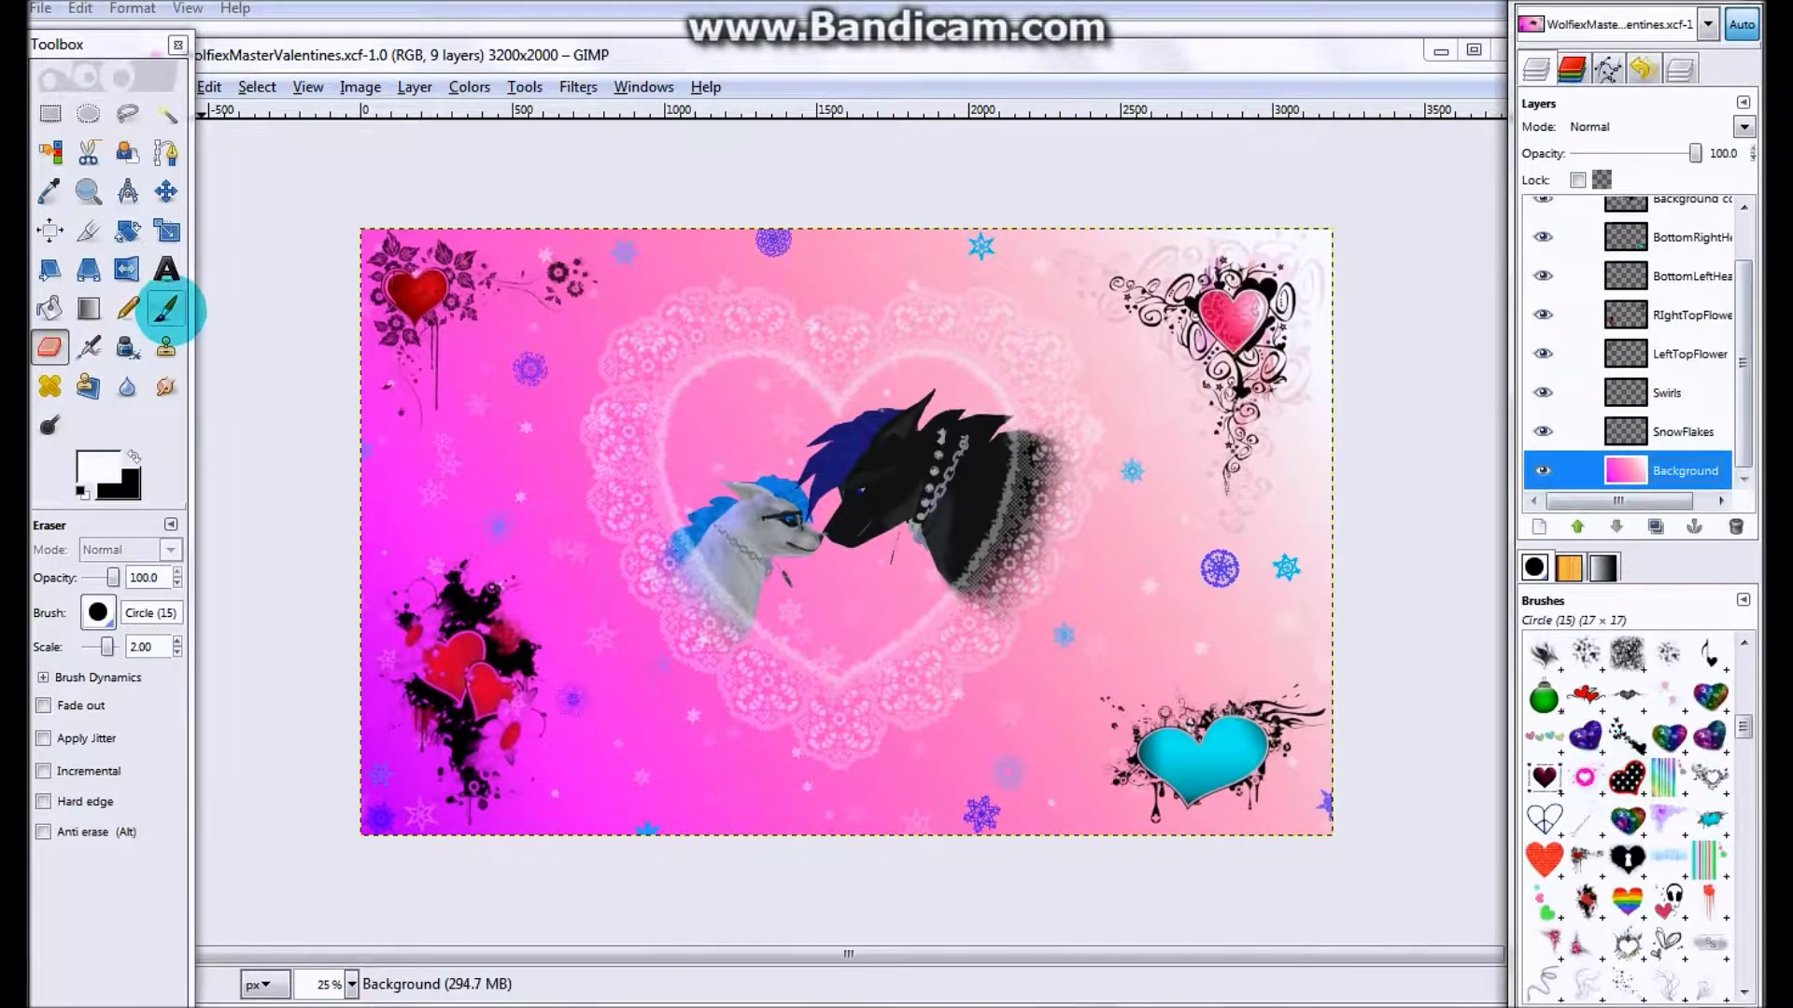
- Switch to the Paintbrush with the Hearts21 brush
left_click(167, 311)
left_click(128, 387)
left_click(165, 387)
left_click(50, 349)
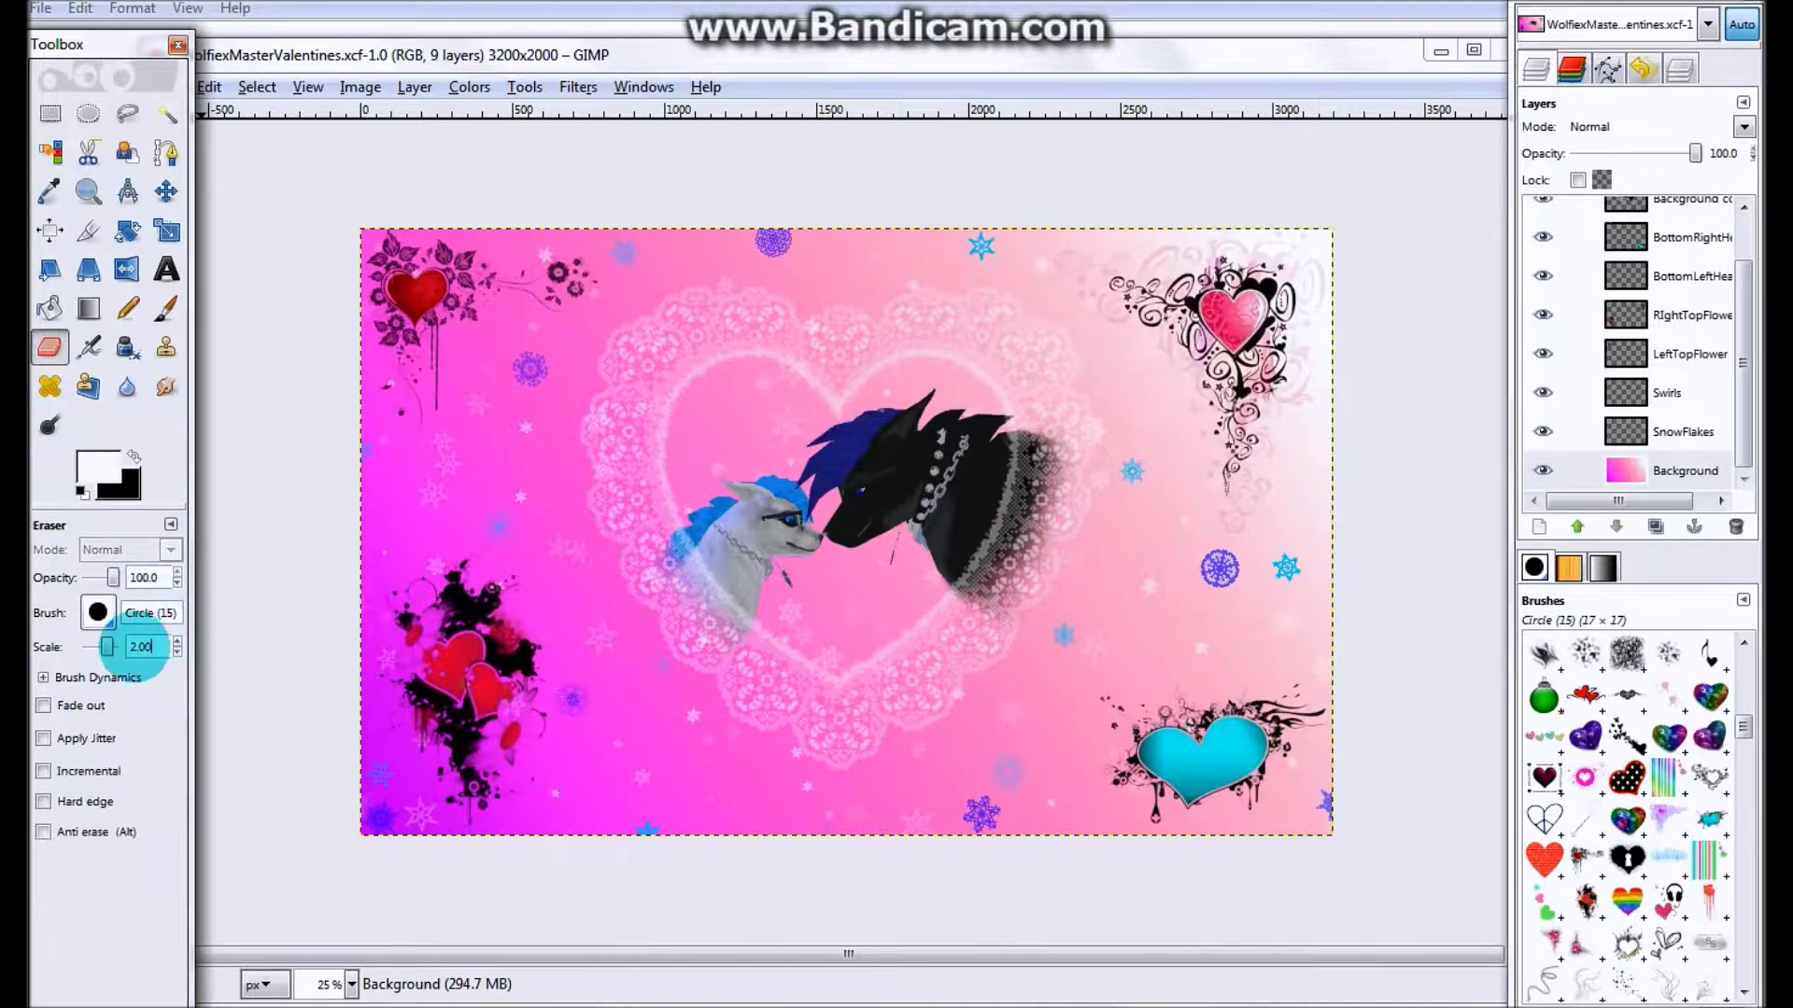
left_click(166, 308)
scroll(1639, 794, "down", 5)
scroll(1638, 794, "down", 3)
left_click(1627, 724)
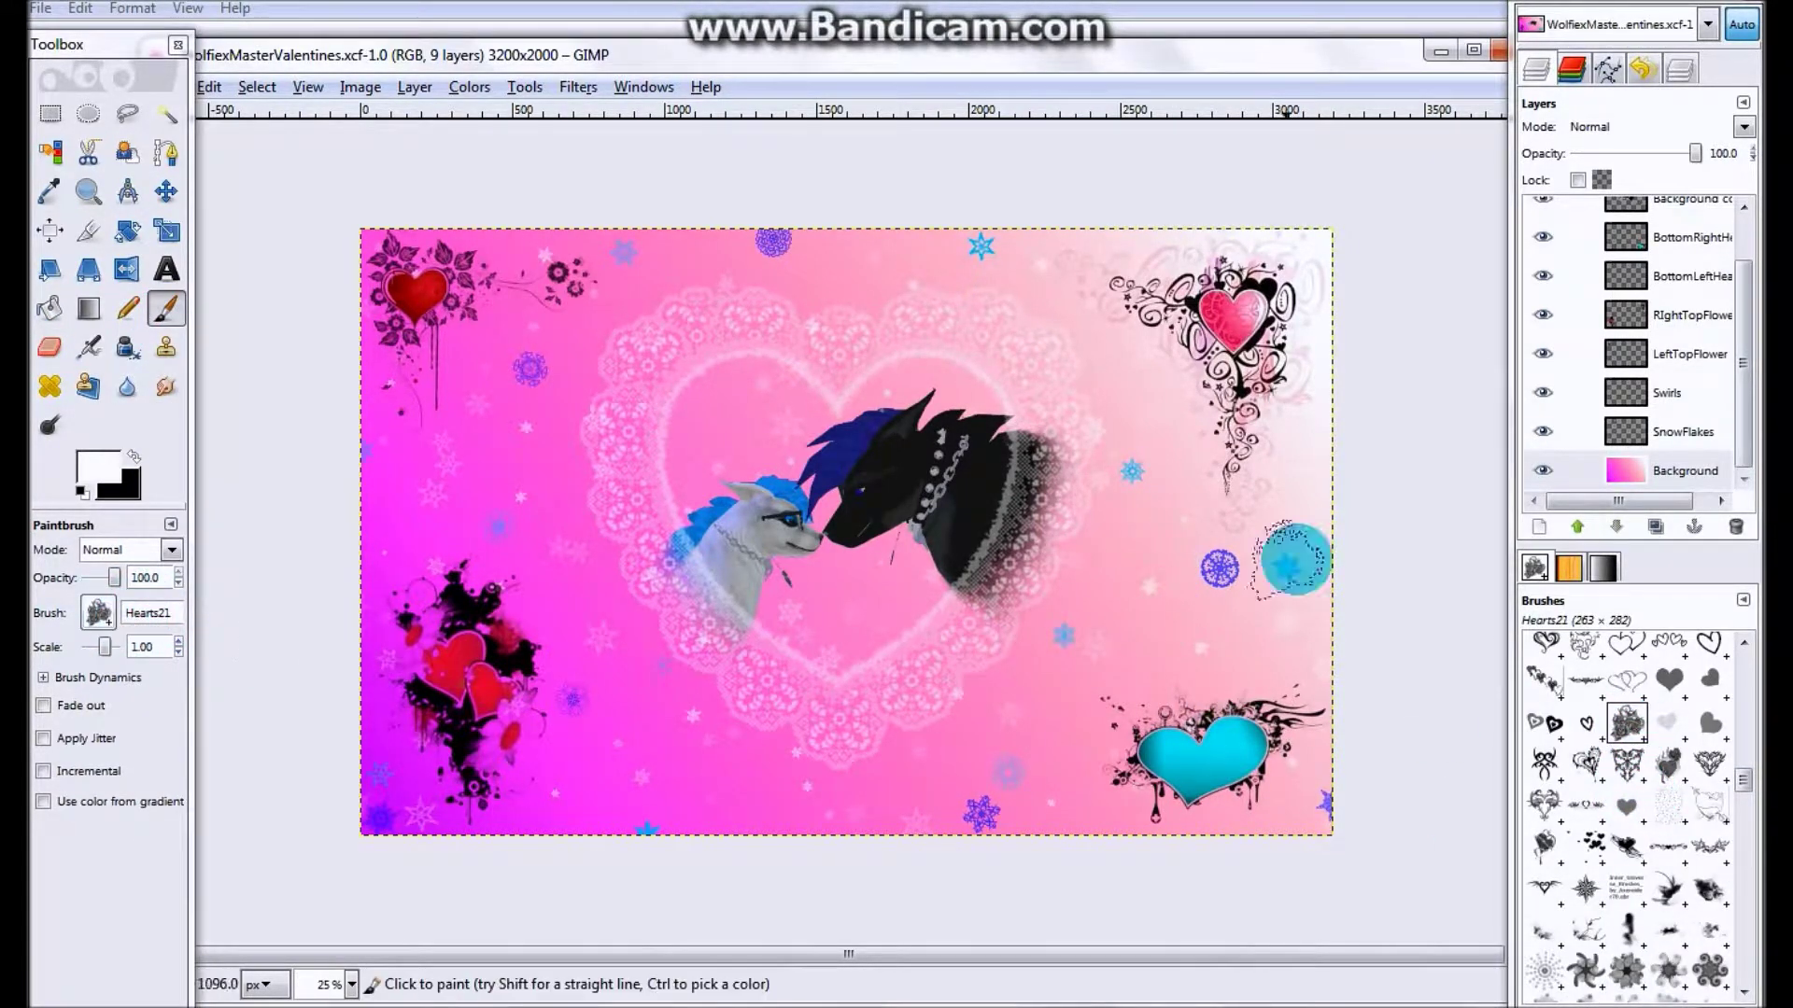
- Create a new transparent layer named Extras directly above the Swirls layer
left_click(1629, 393)
left_click(1538, 527)
key("BackSpace")
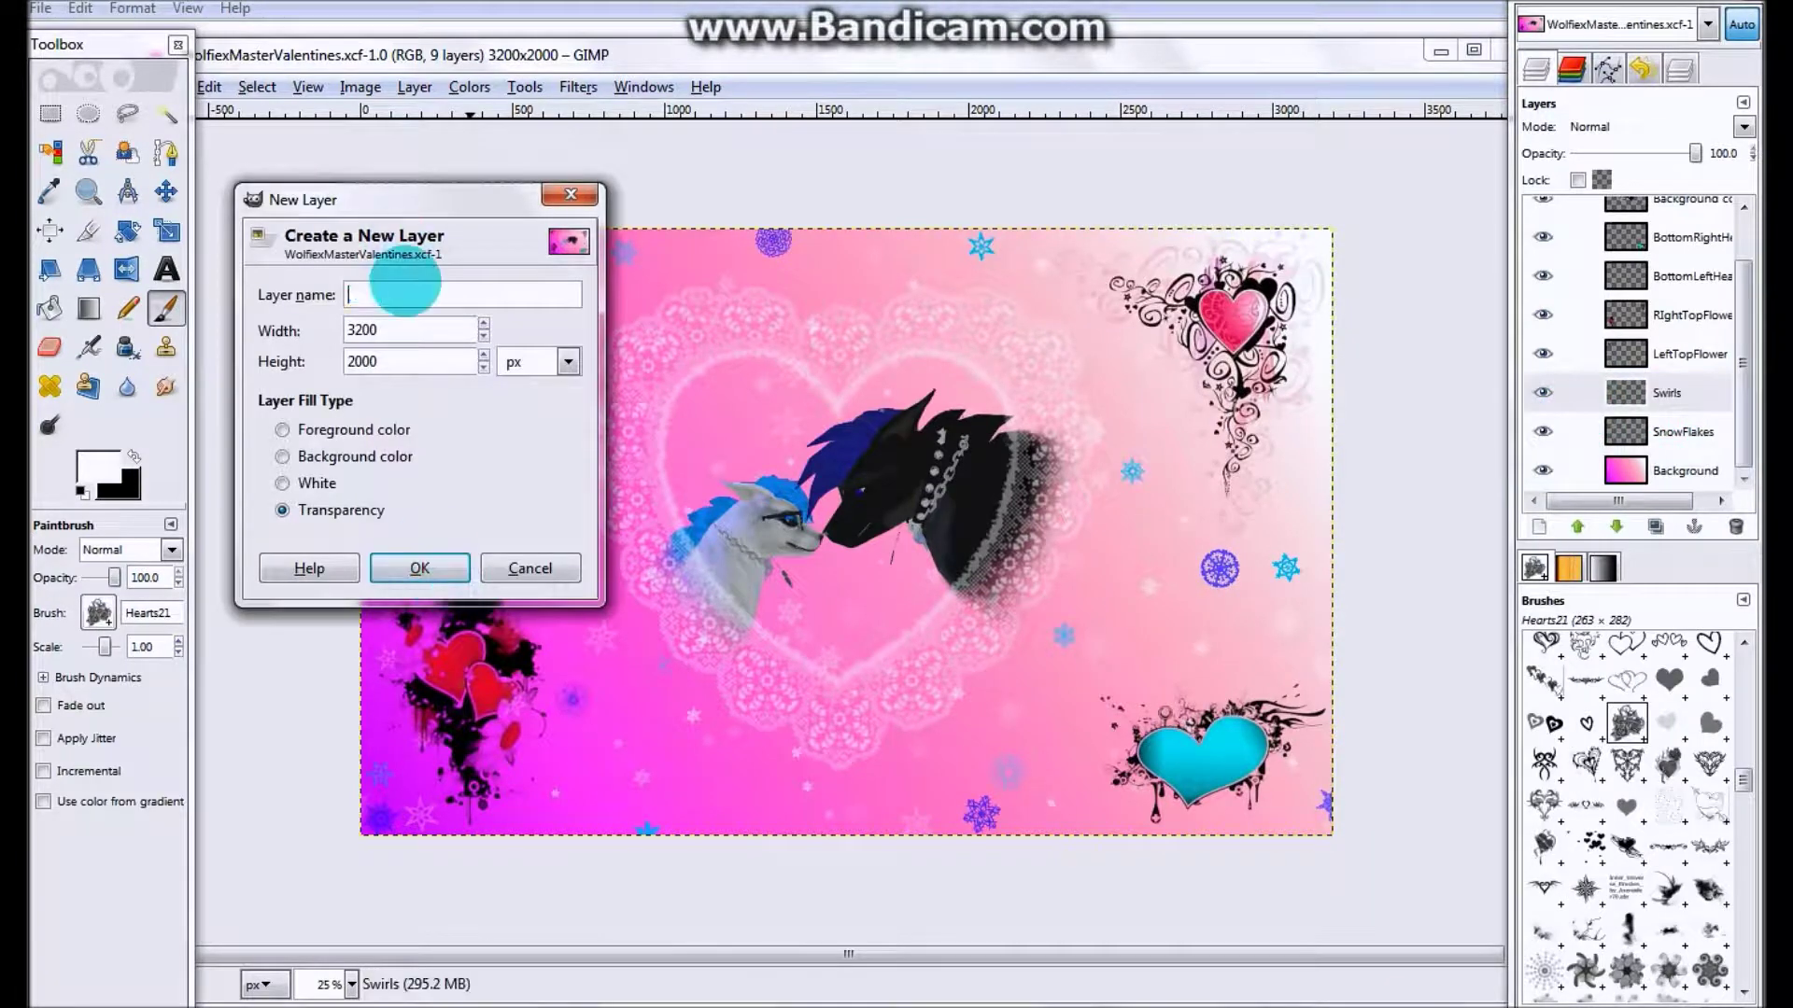
type("Extras")
key("Return")
left_click_drag(1671, 393, 1688, 402)
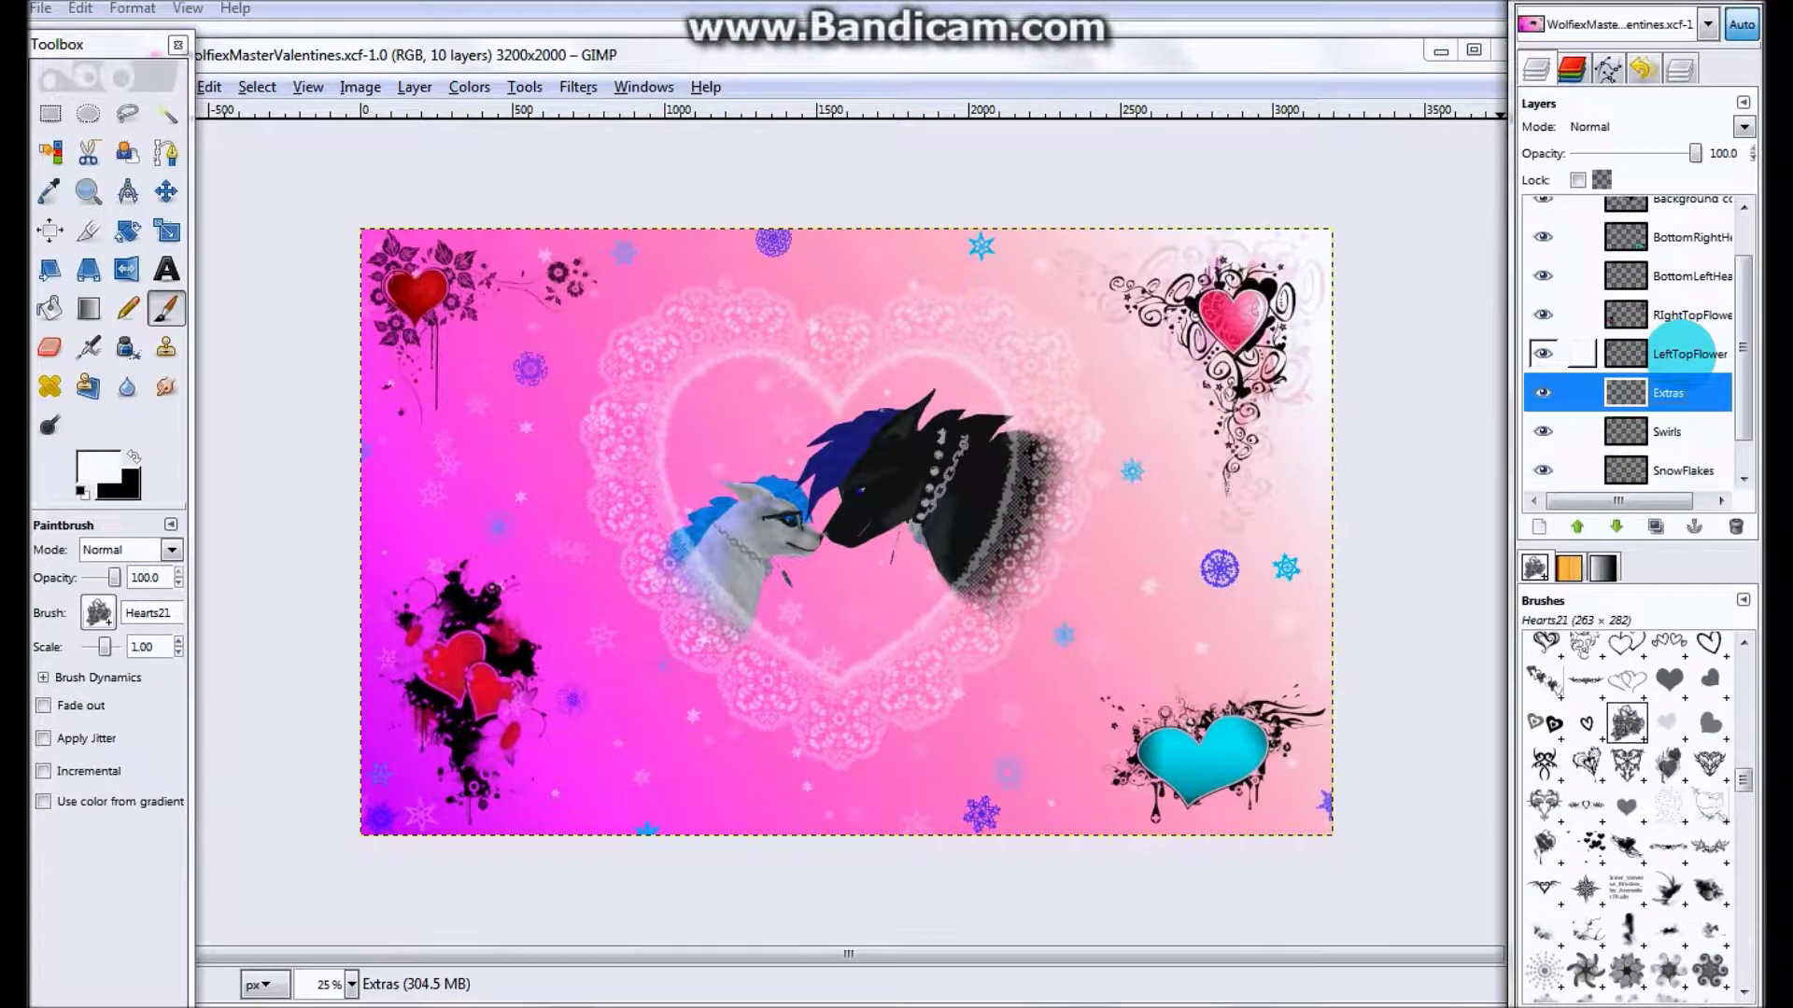
- Stamp the Hearts21 design at scale 3.00 and 50 percent opacity above the teal heart on the Extras layer
left_click(158, 650)
key("BackSpace")
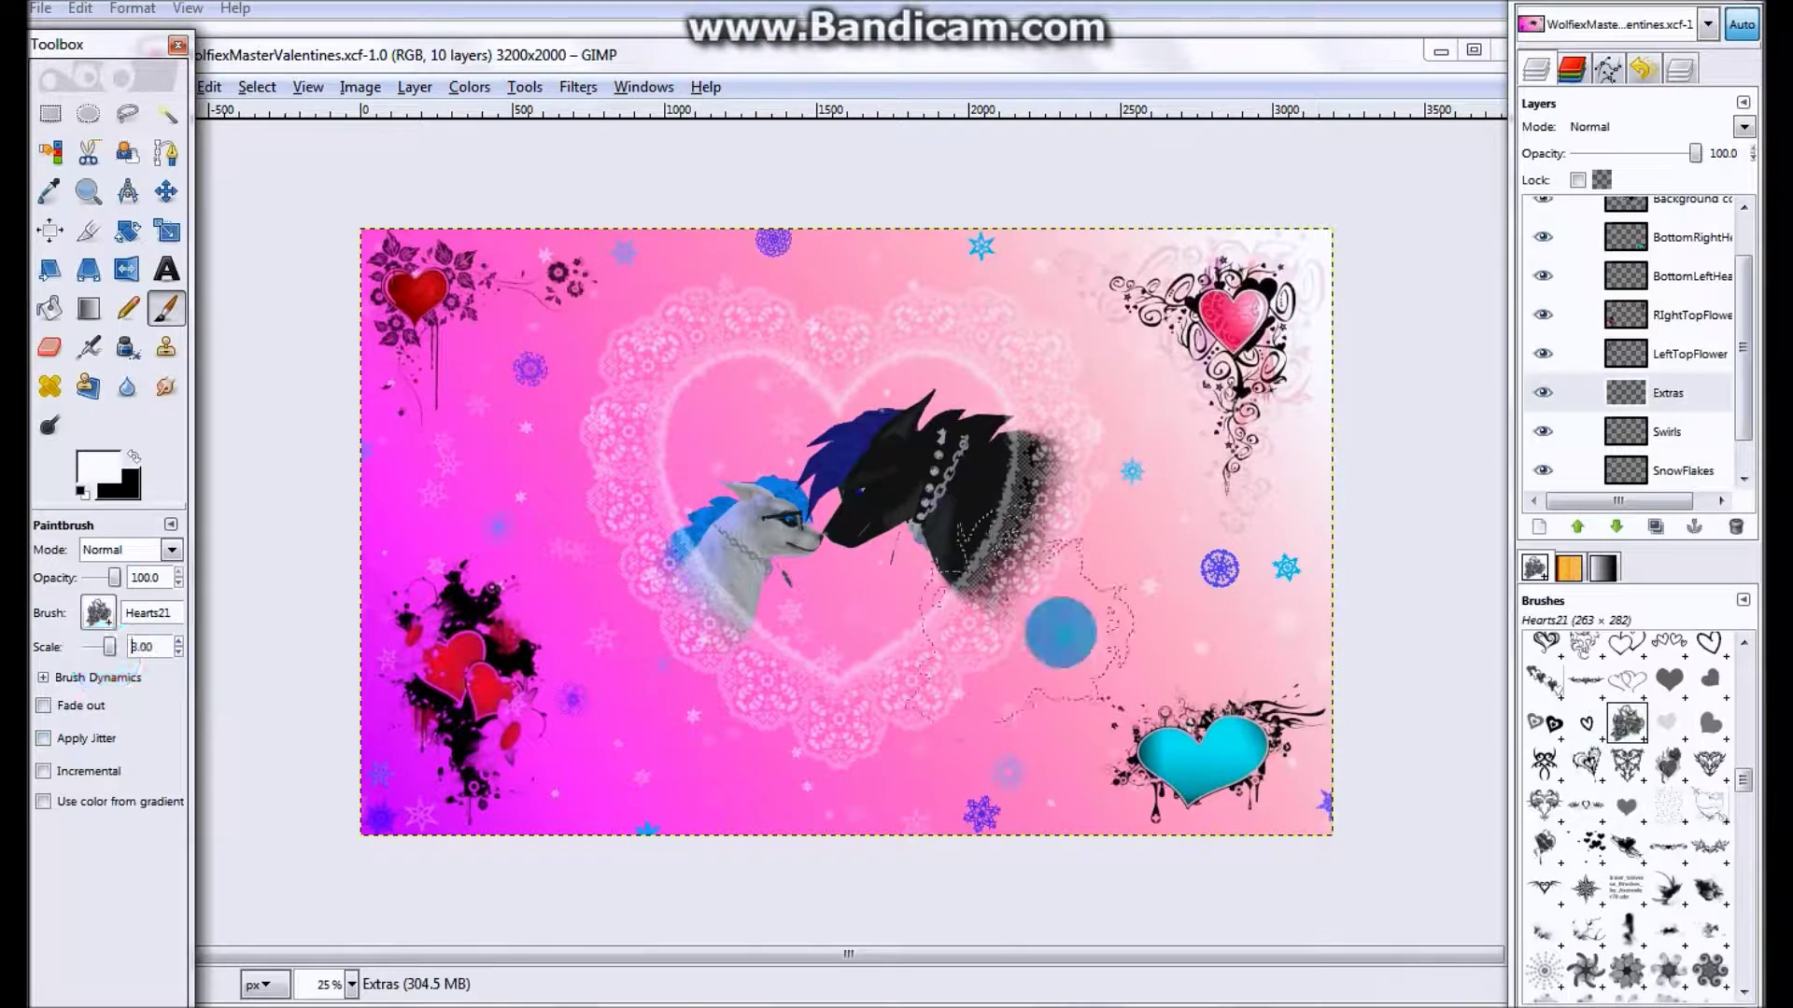
left_click(1146, 609)
key("ctrl+z")
left_click(145, 578)
key("BackSpace")
key("BackSpace")
type("5")
key("Return")
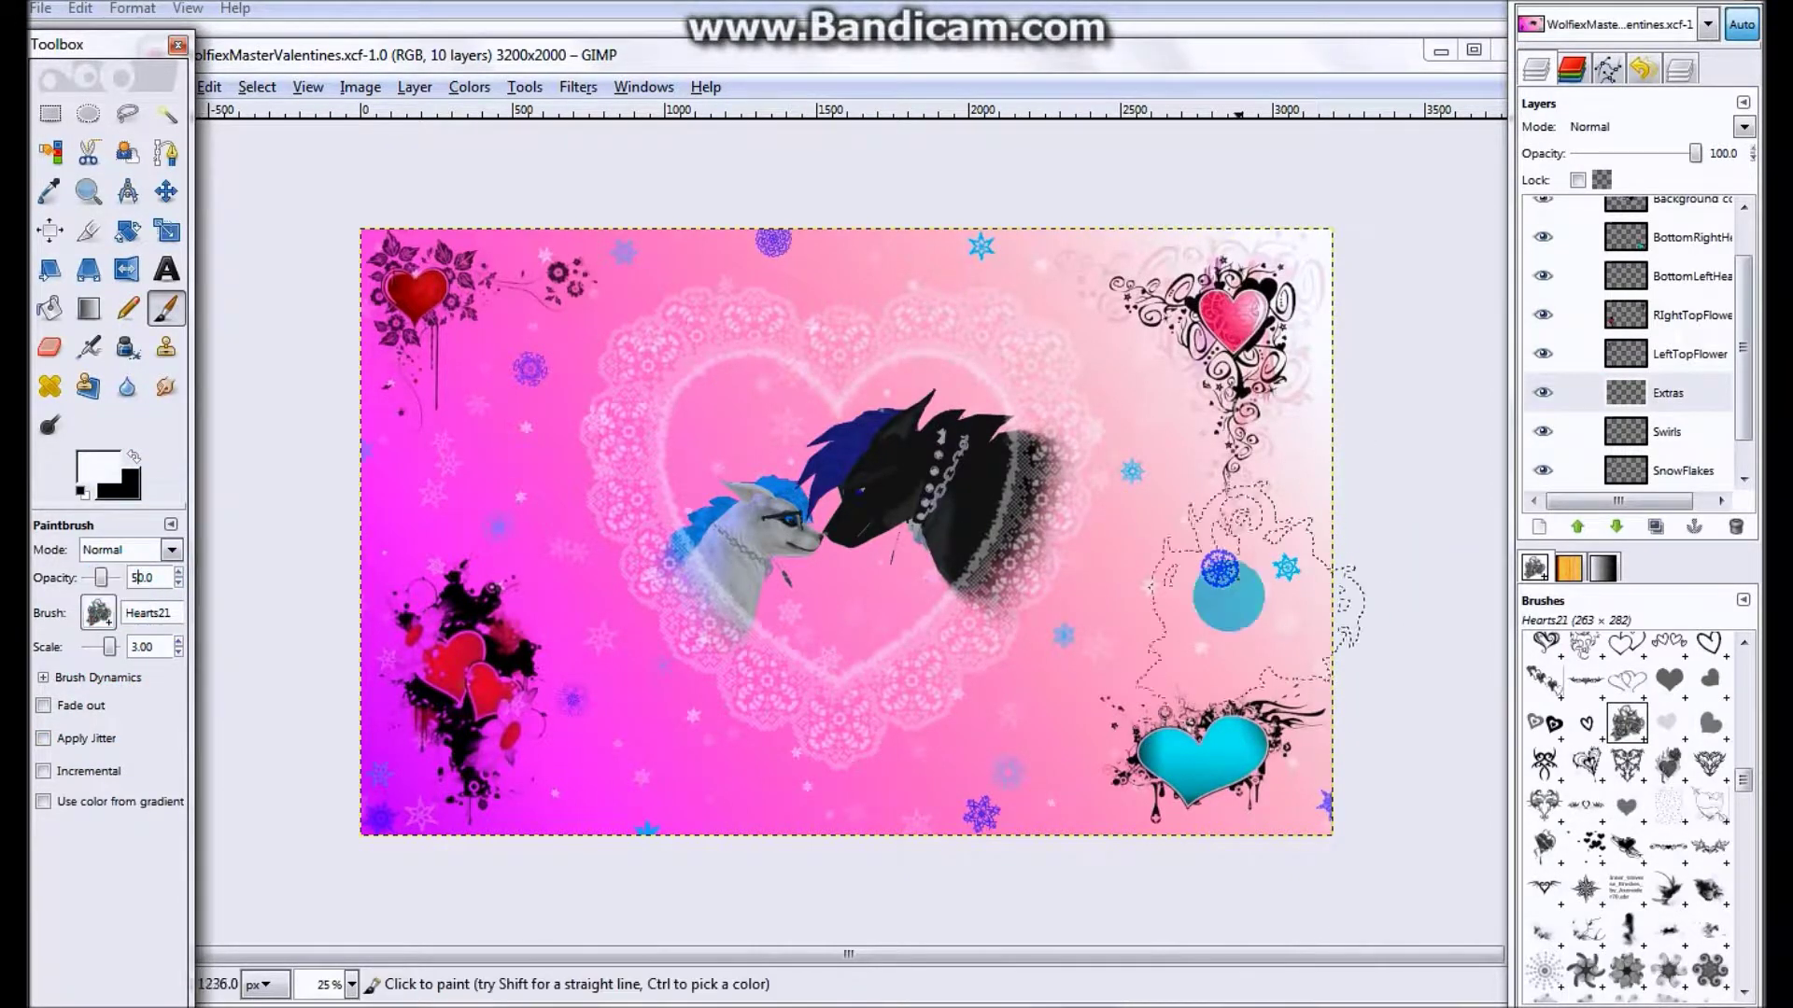
- Set the brush scale to 5.00 and opacity to 30, and try the Hearts25 design between the two red heart decorations
left_click(1585, 761)
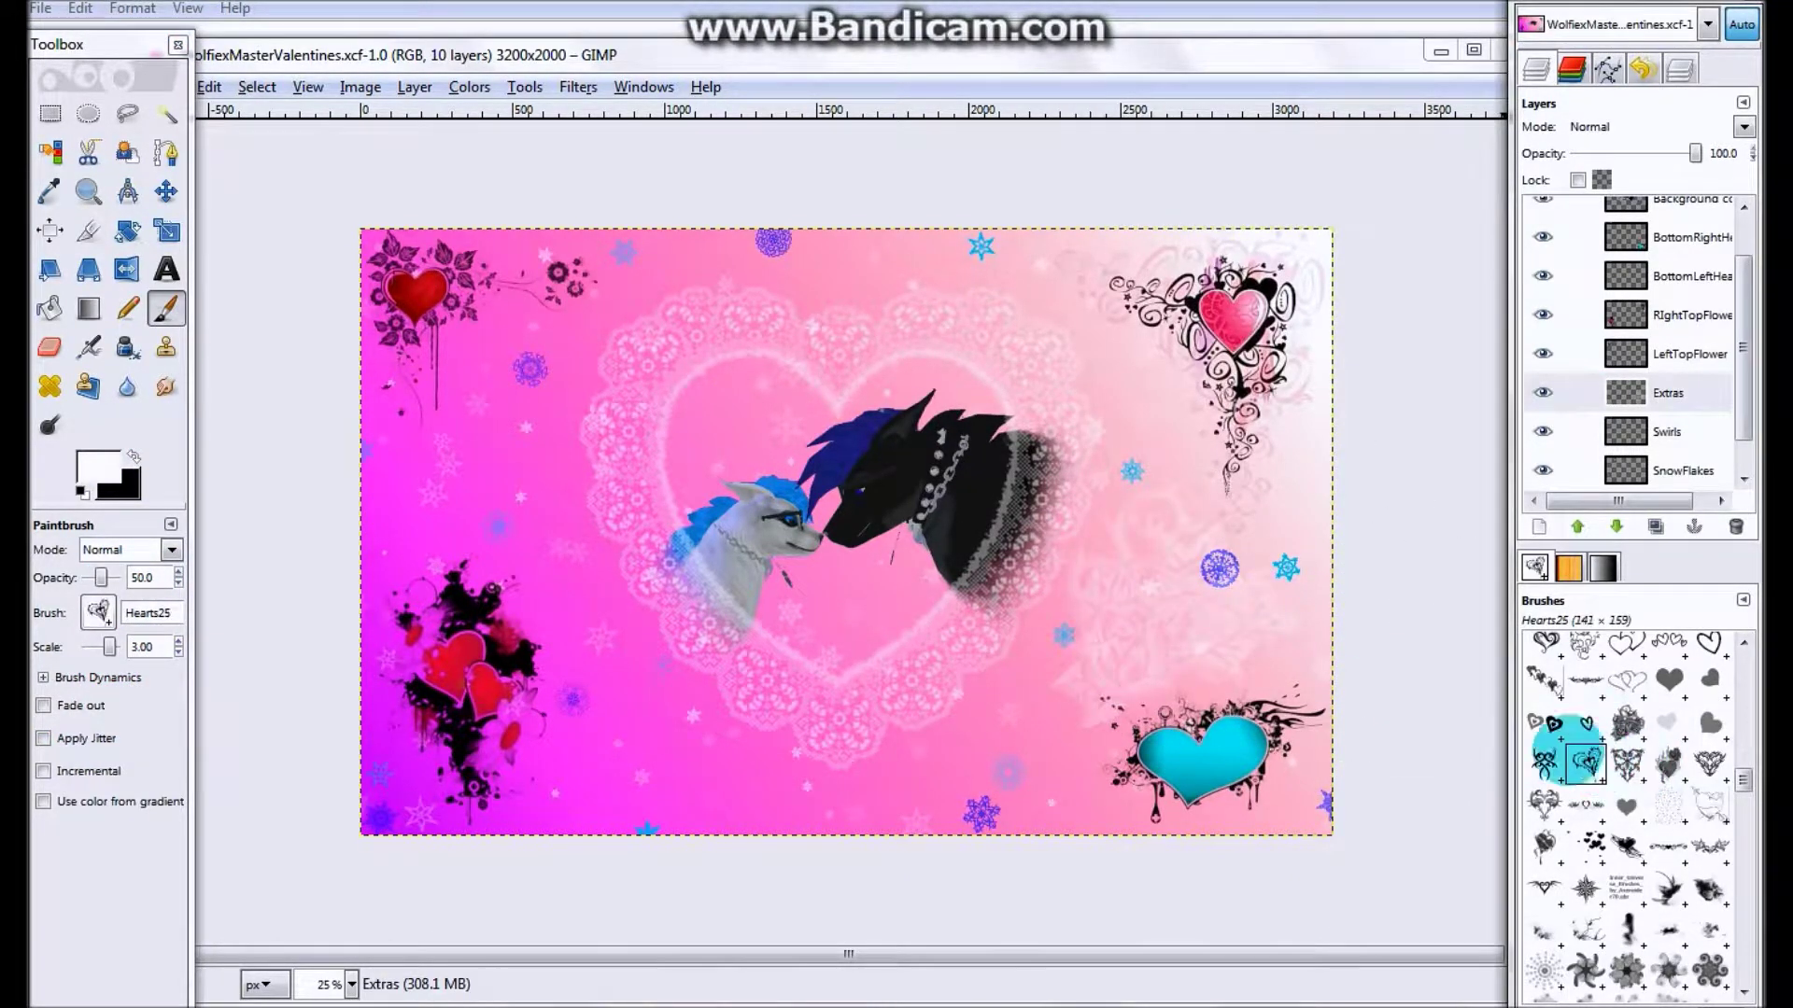
double_click(140, 646)
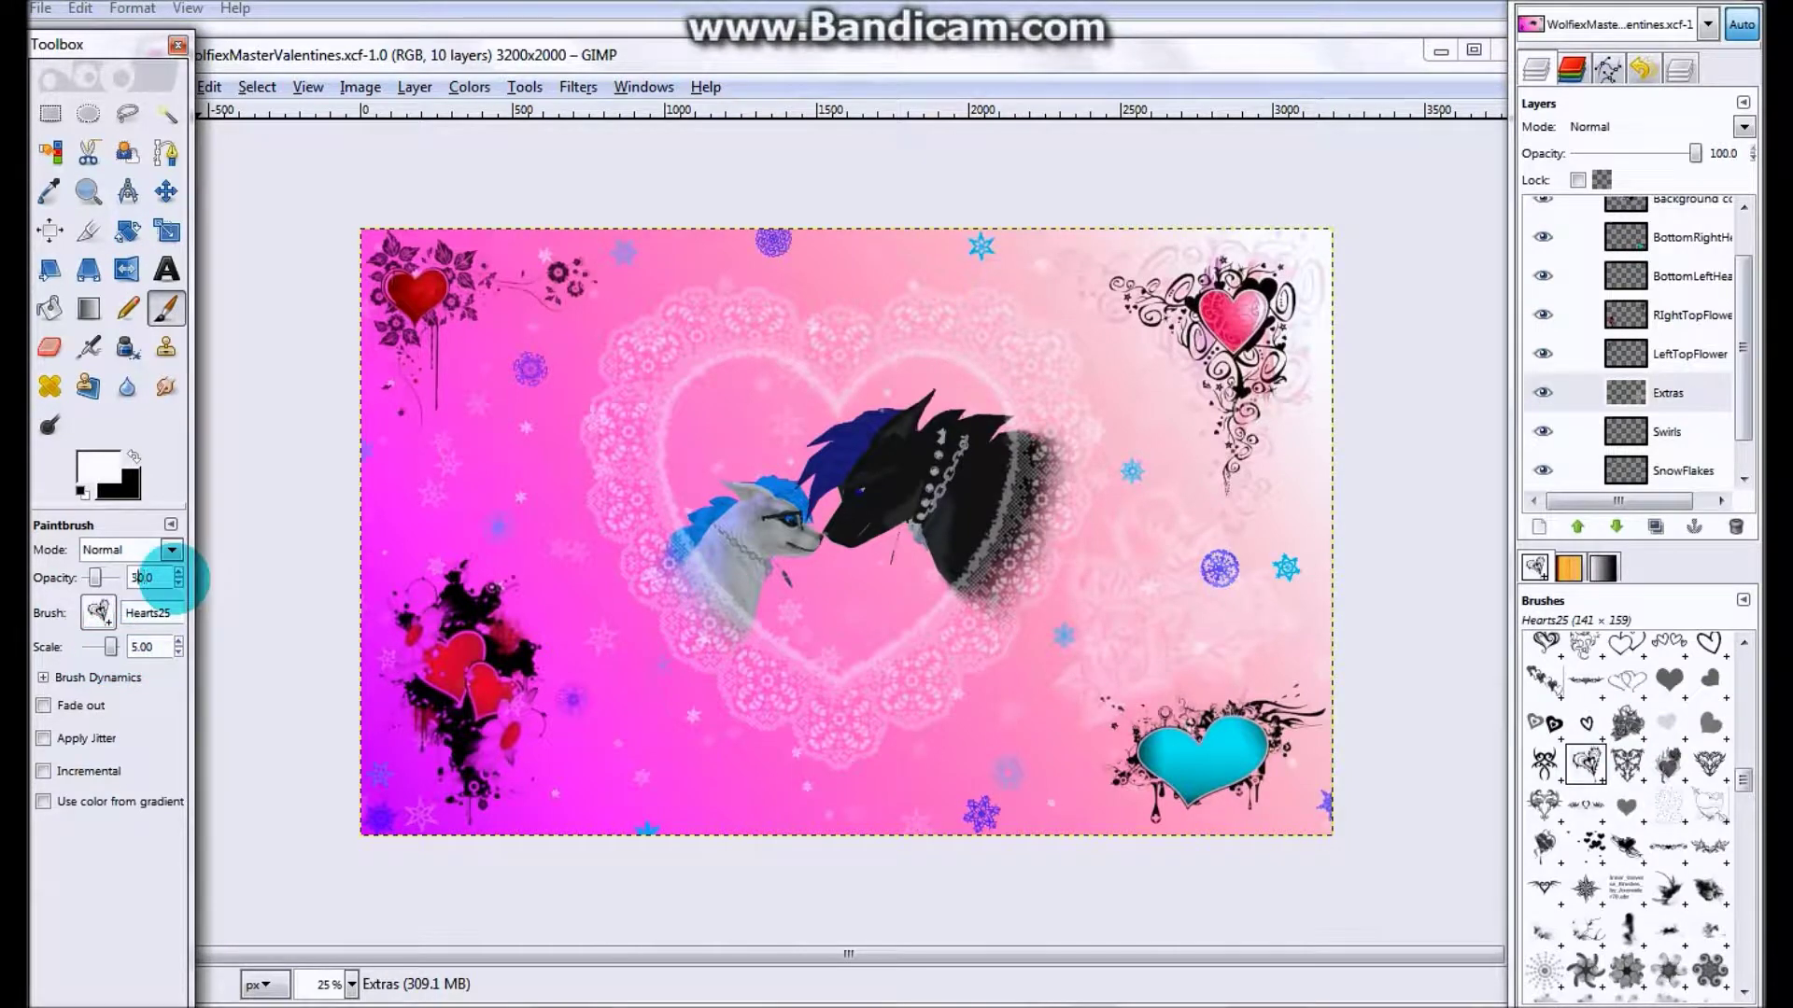
left_click(497, 477)
- Try the Hearts28 and Hearts5 designs below the lace heart, and undo the trial heart stamps
left_click(1700, 780)
left_click(1712, 767)
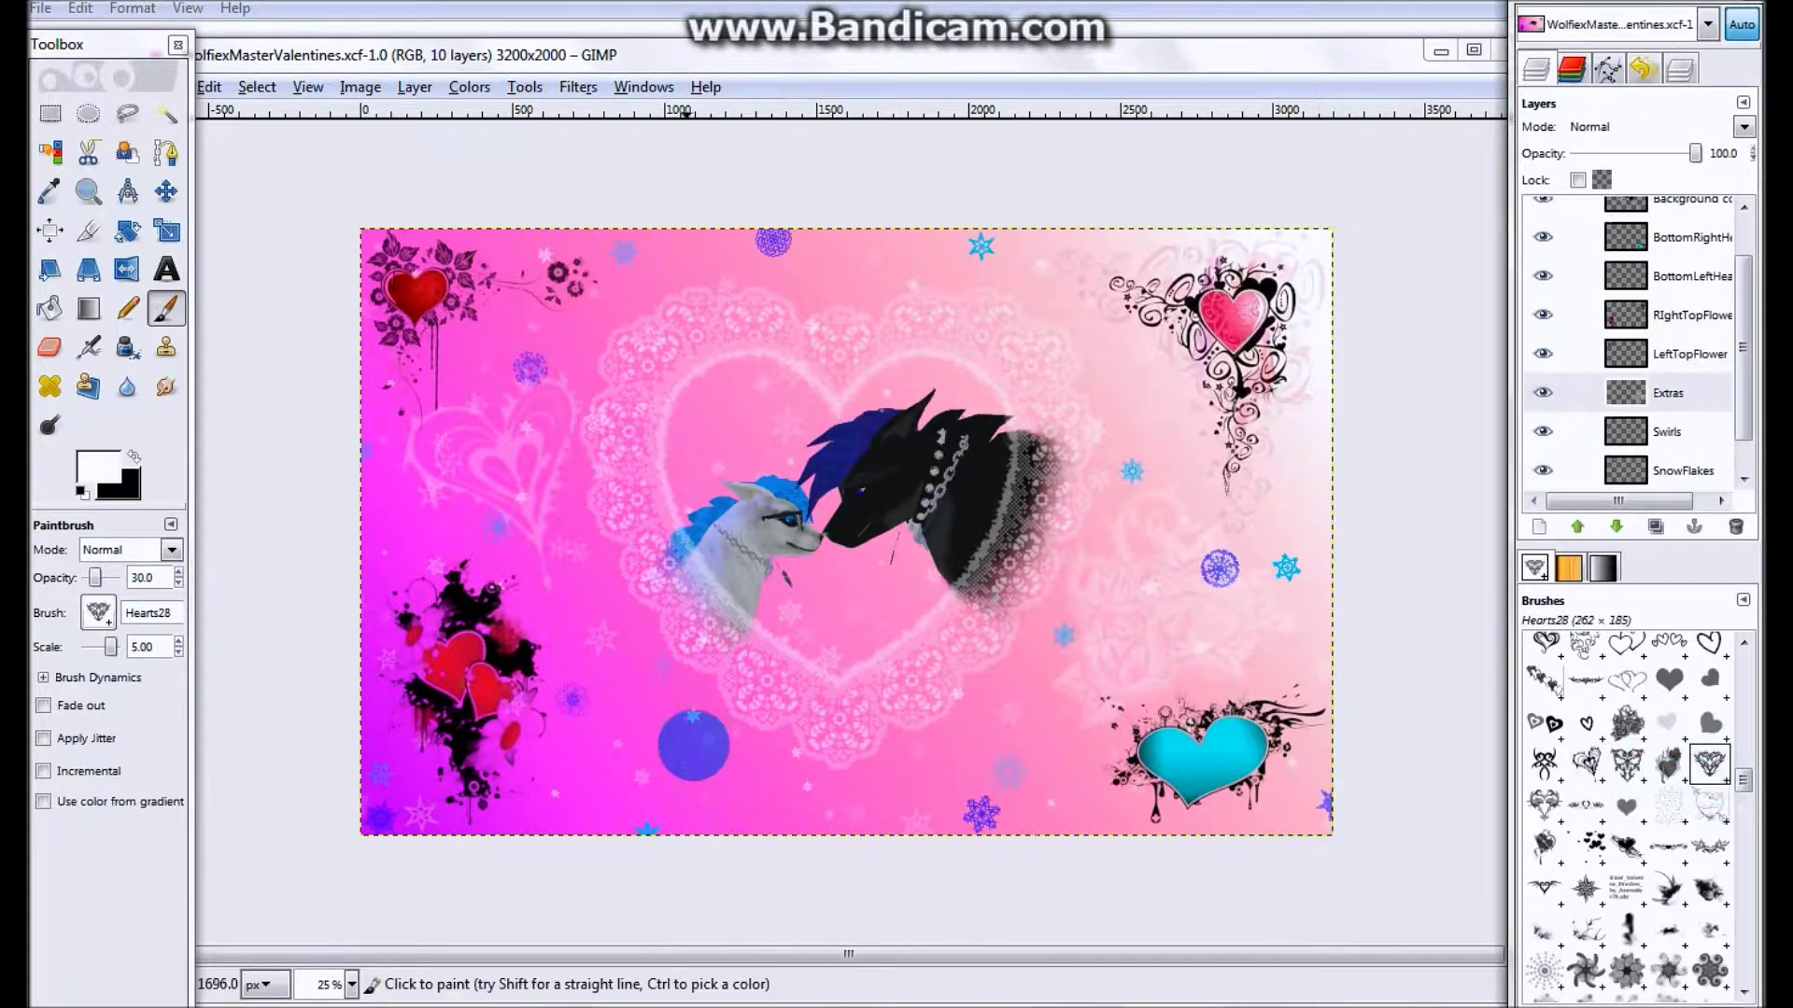
left_click(695, 763)
left_click(1546, 847)
left_click(1046, 758)
key("ctrl+z")
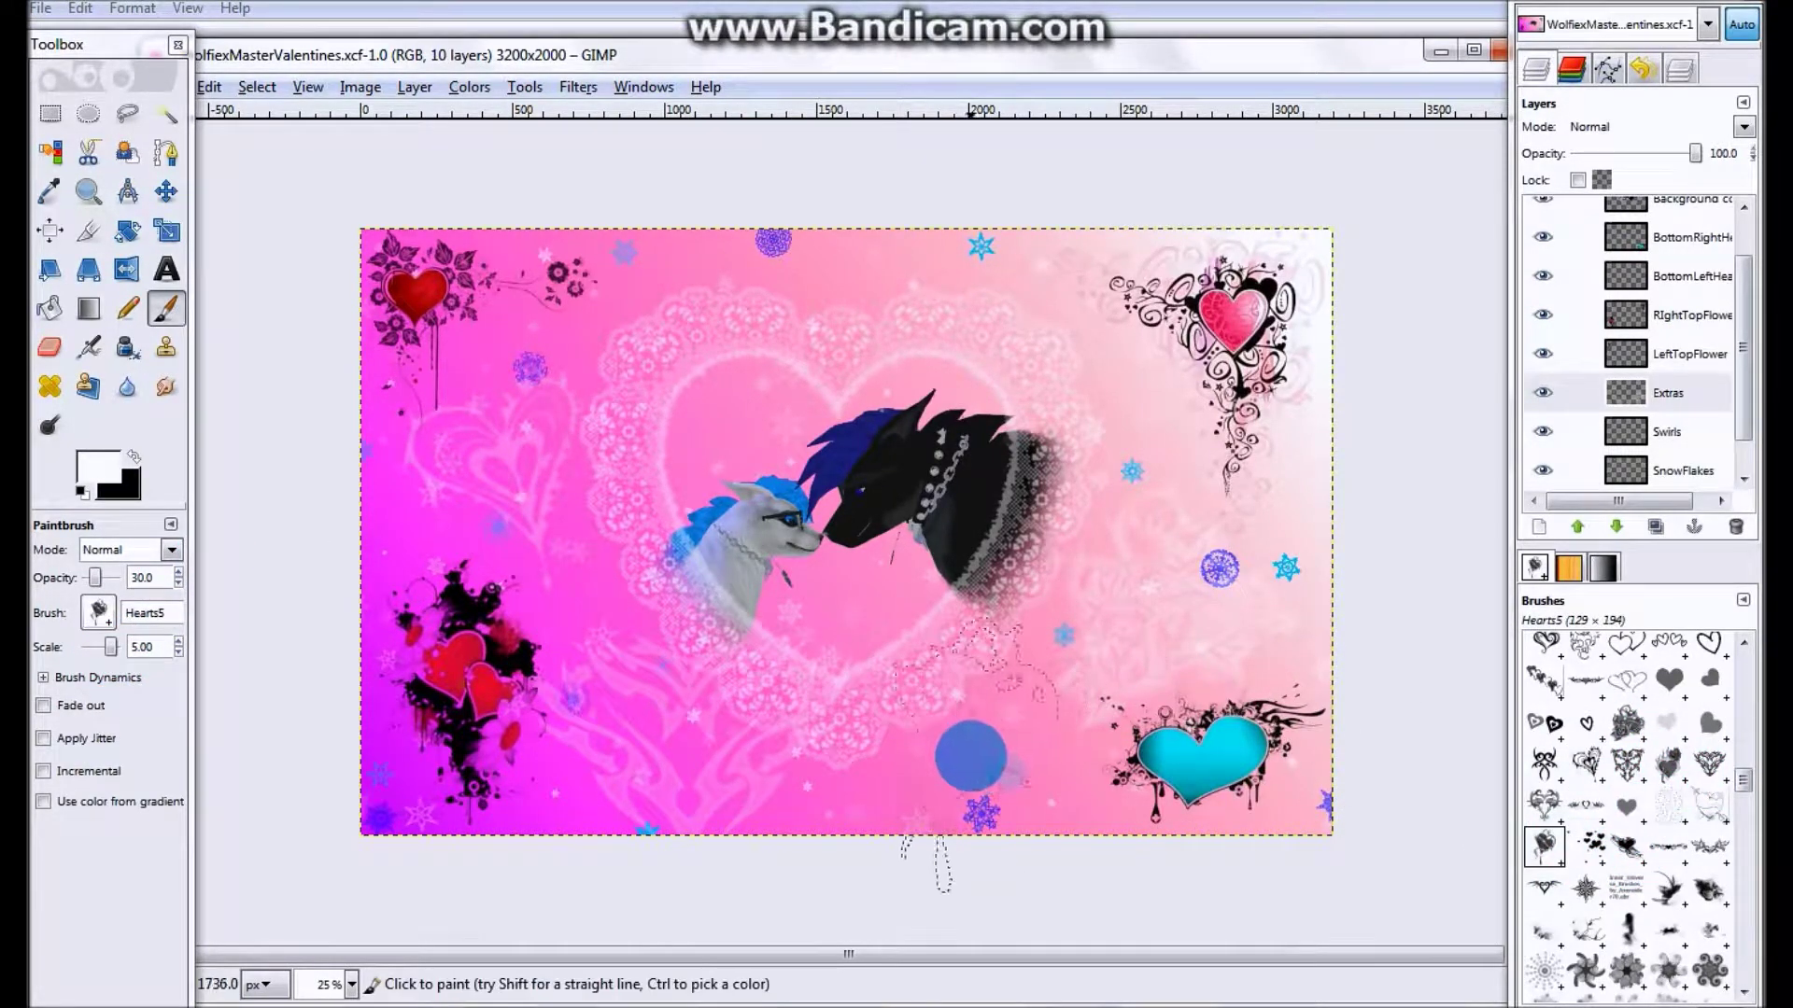
key("ctrl+z")
key("ctrl+z")
- Stamp the Hearts27 design between the two red heart decorations and choose the Hearts3 brush
left_click(505, 495)
key("ctrl+z")
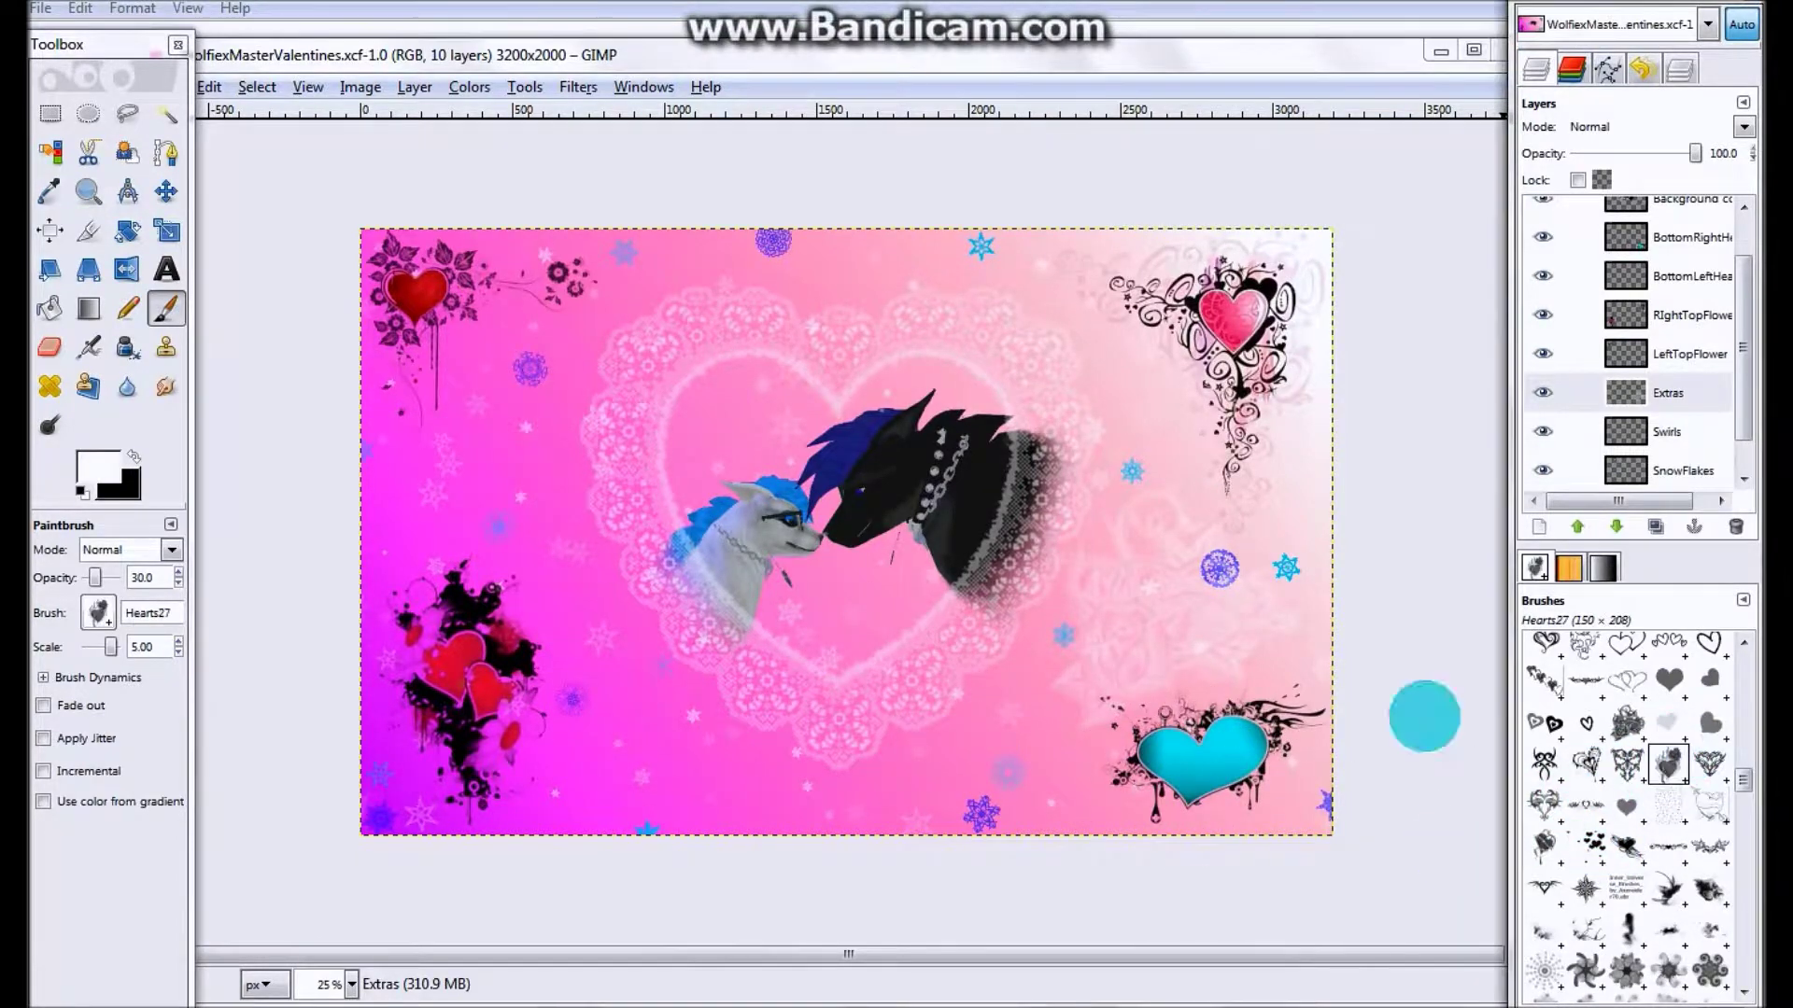
left_click(518, 466)
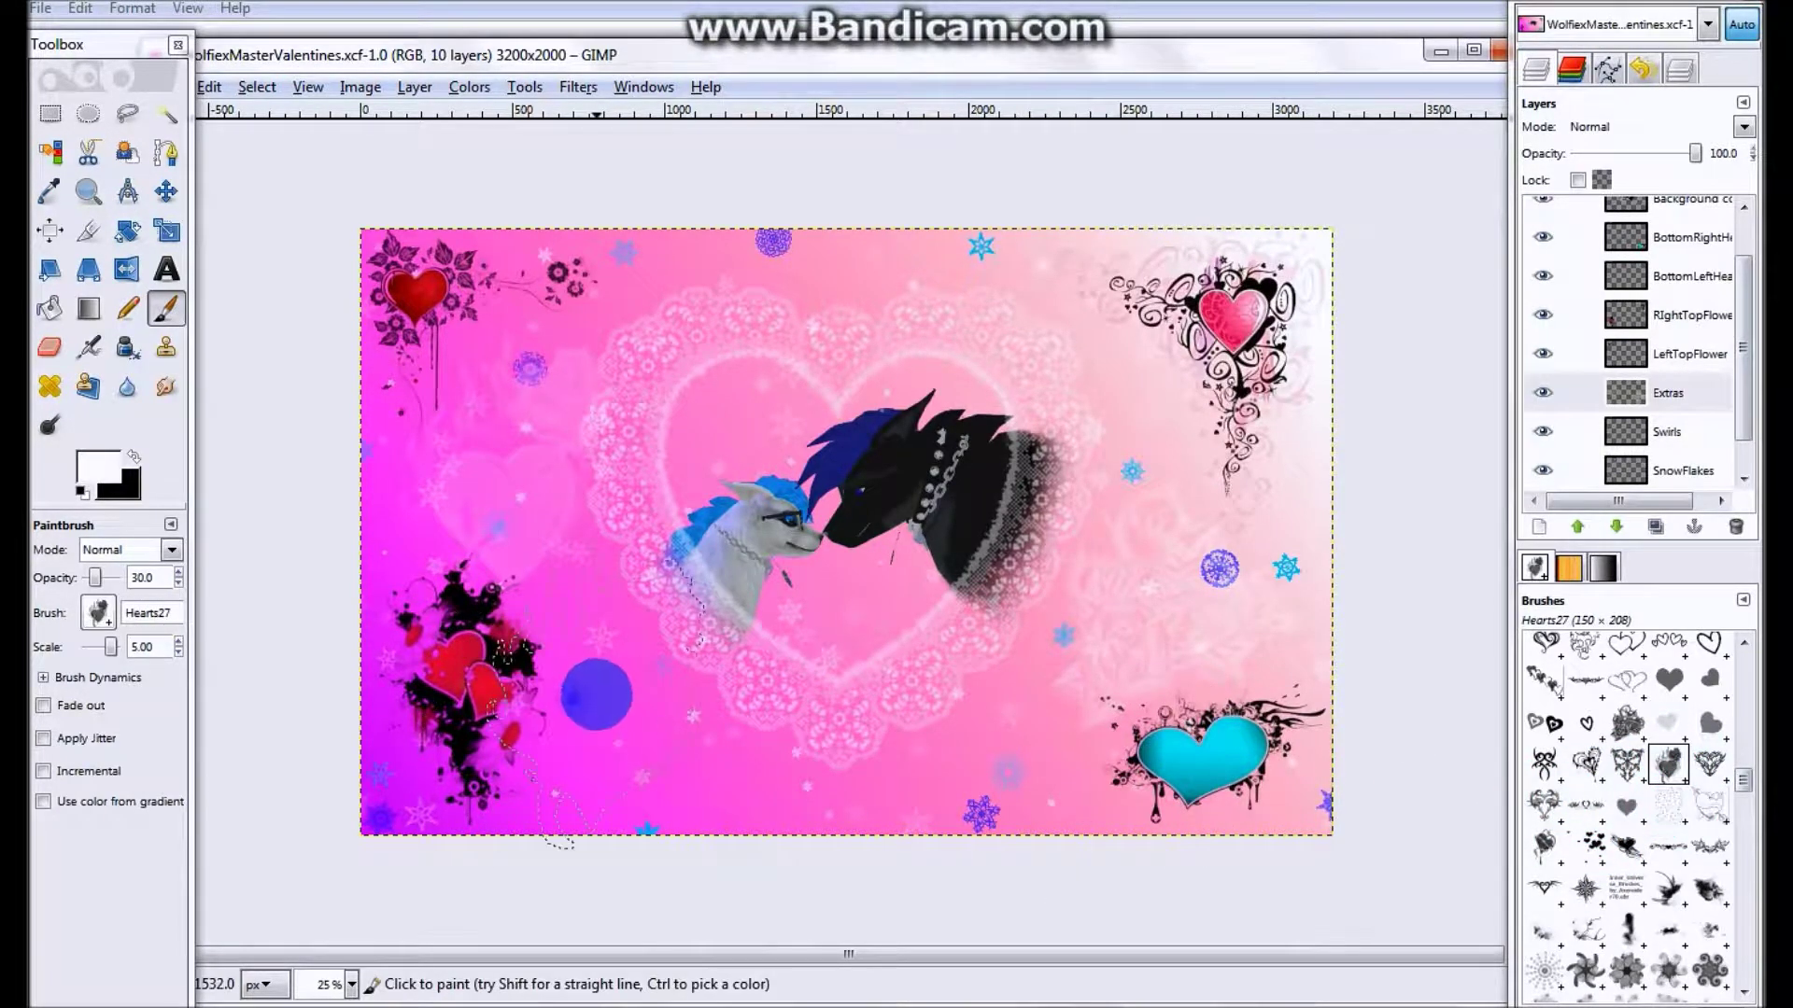
left_click(1585, 804)
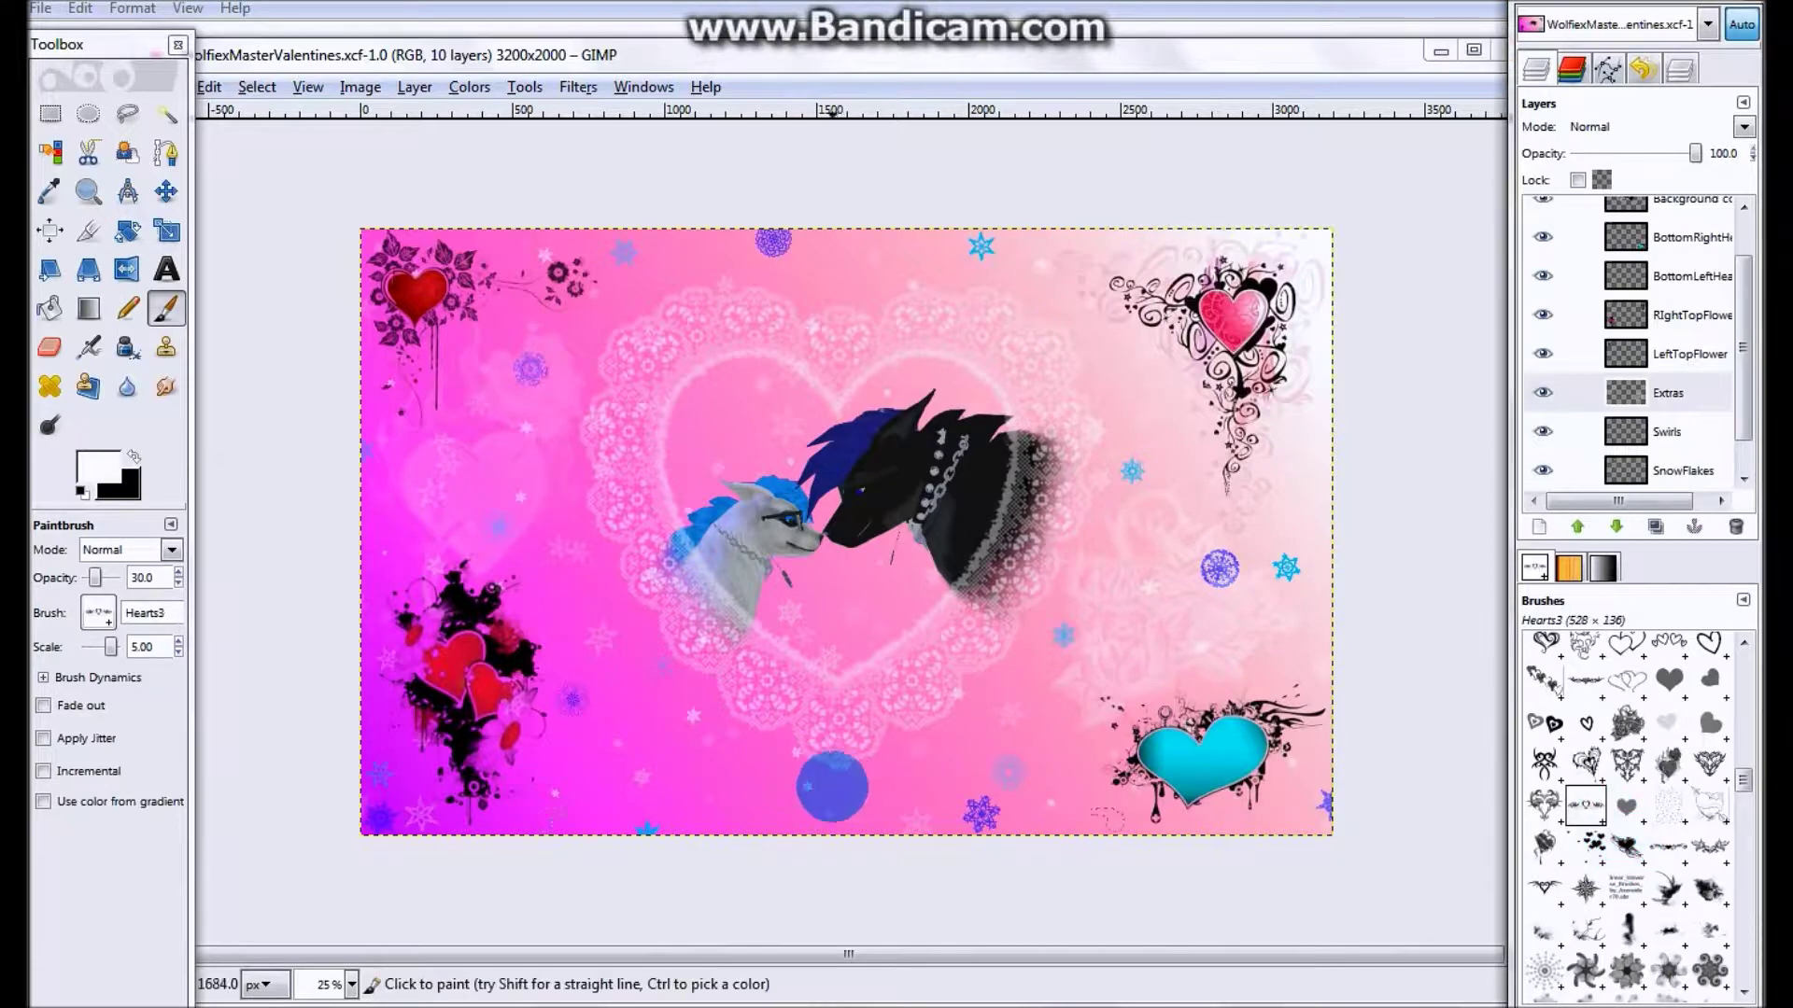
- Move the teal heart slightly down and the pink top-corner heart slightly outward with the Move tool
left_click(166, 191)
left_click_drag(1207, 759, 1238, 784)
key("ctrl+z")
left_click_drag(1289, 807, 1199, 778)
left_click(1681, 217)
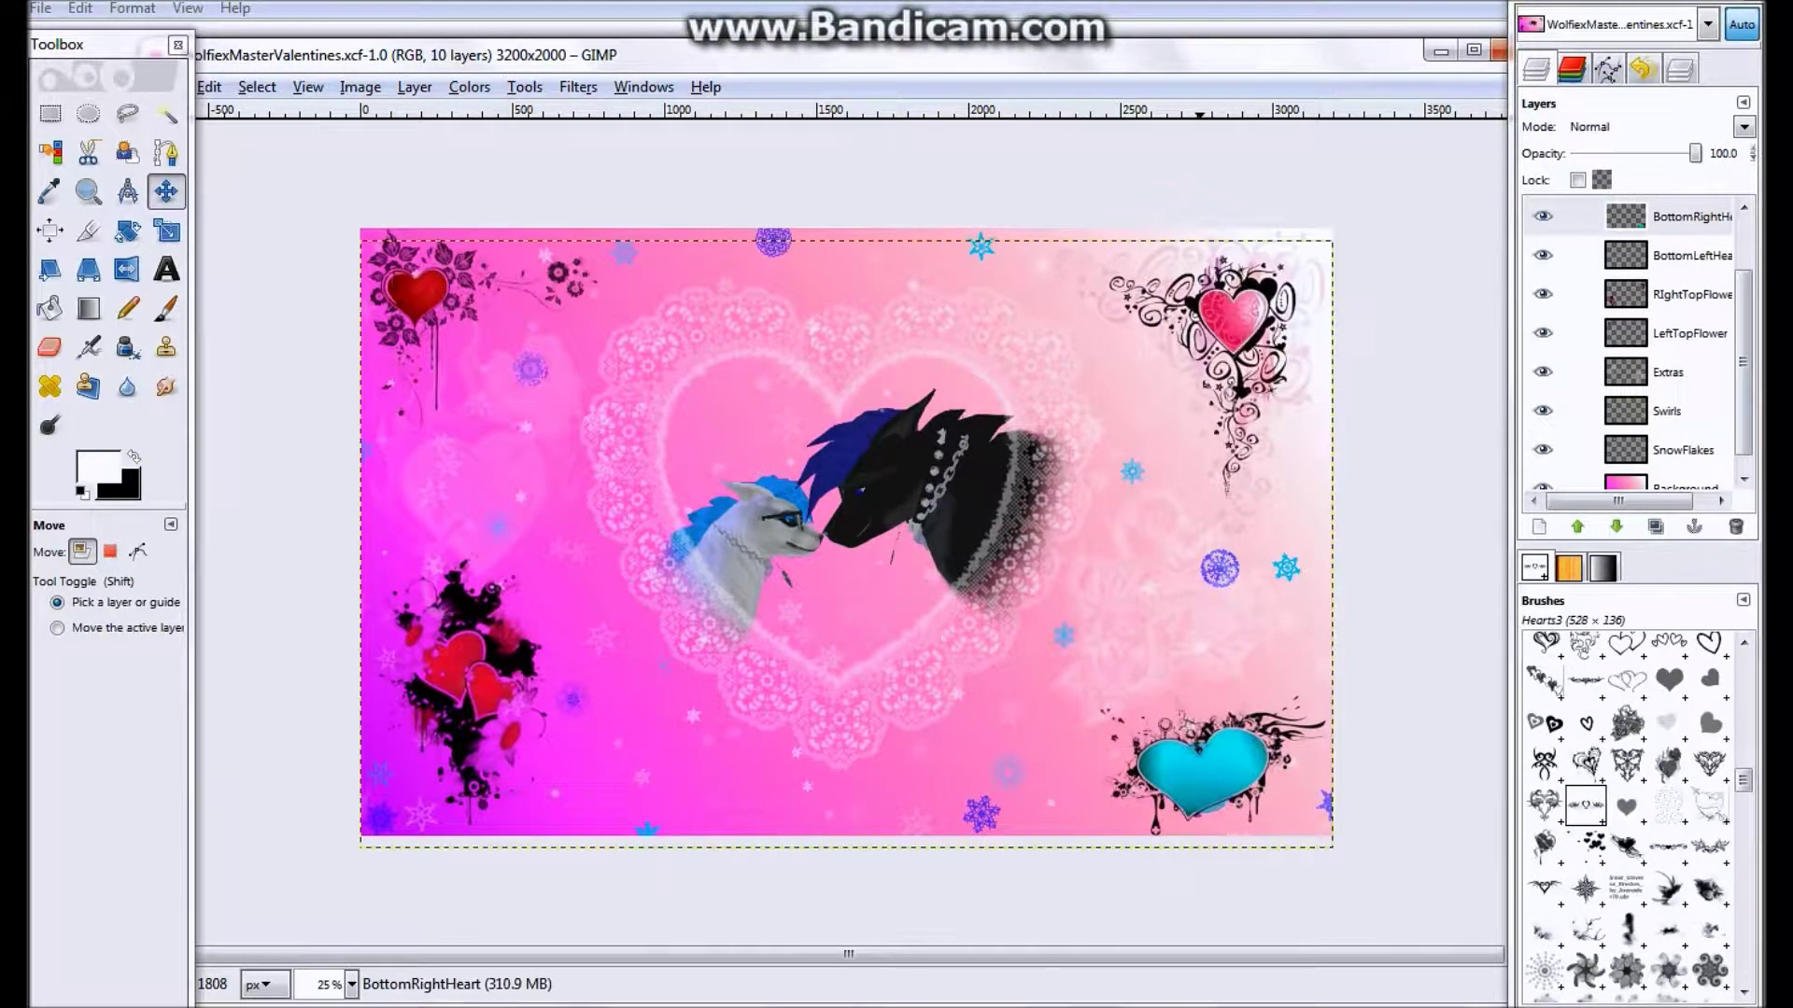
left_click_drag(1233, 319, 1237, 318)
- Erase the red double hearts in the lower corner from the RIghtTopFlower layer using the Untitled#4 brush at scale 10.00
scroll(1623, 385, "up", 2)
left_click(1674, 379)
left_click(1694, 334)
left_click(1692, 372)
left_click(49, 346)
scroll(1648, 640, "up", 5)
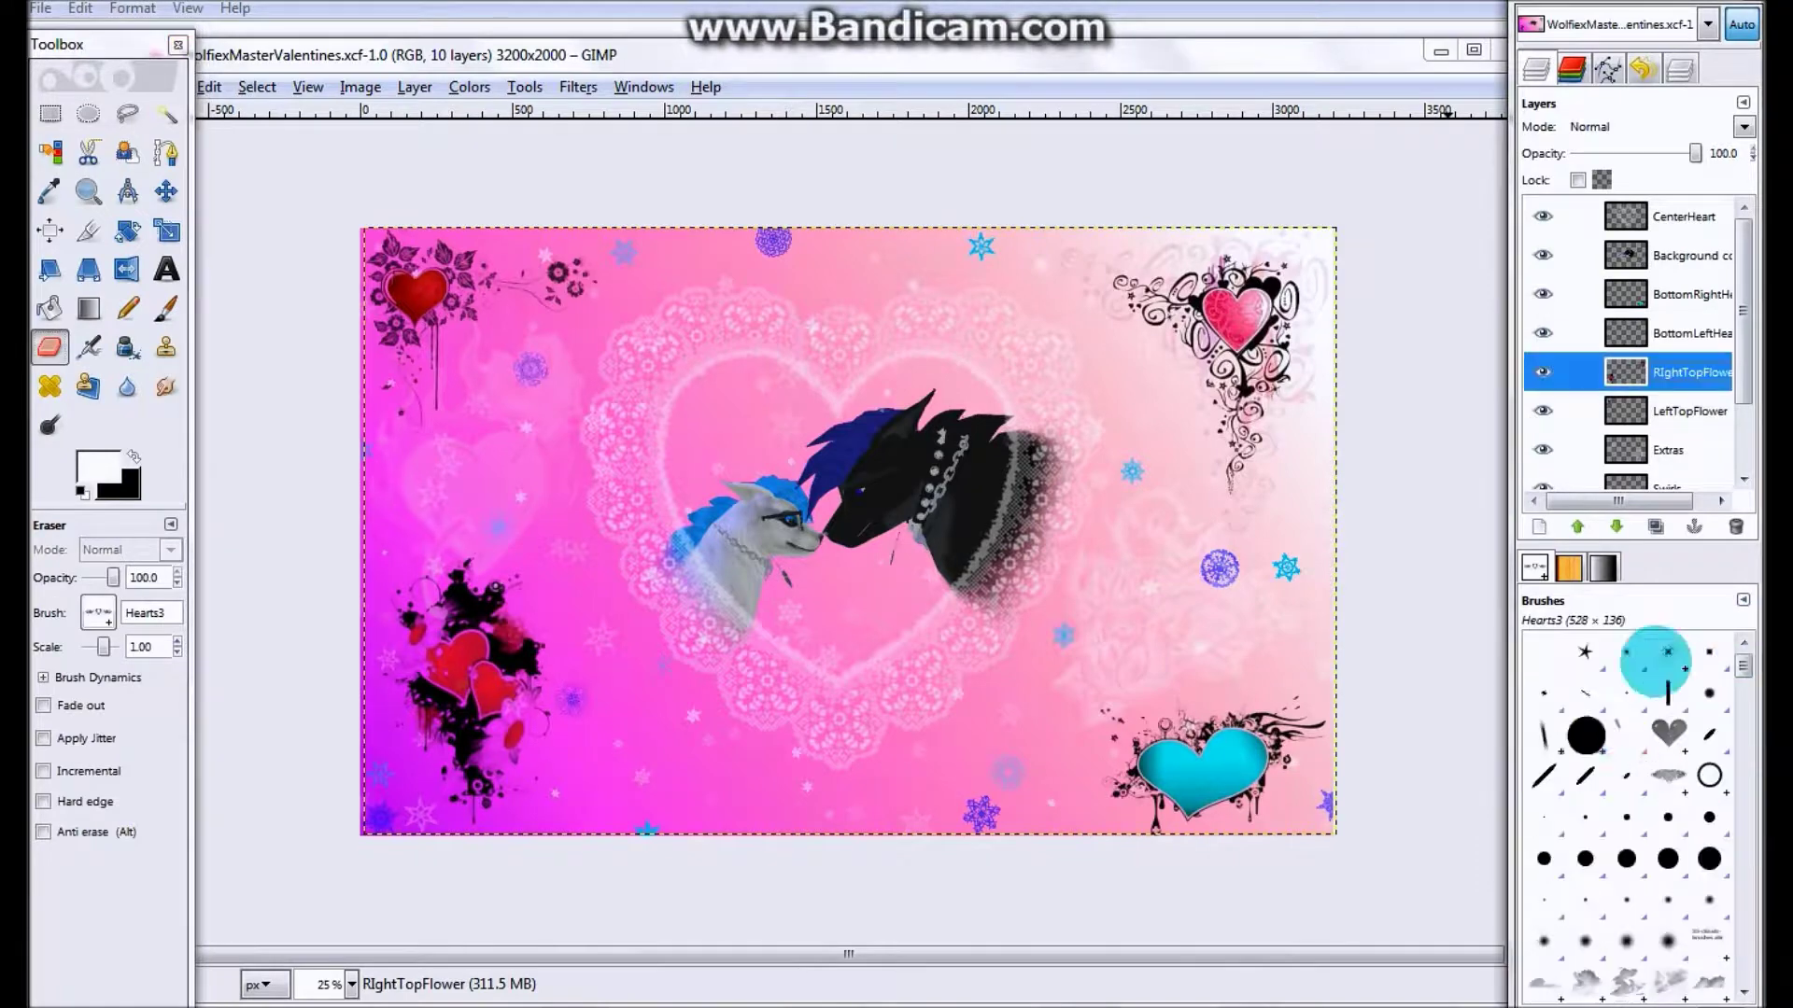
left_click_drag(103, 647, 193, 648)
left_click_drag(467, 644, 472, 751)
left_click(155, 647)
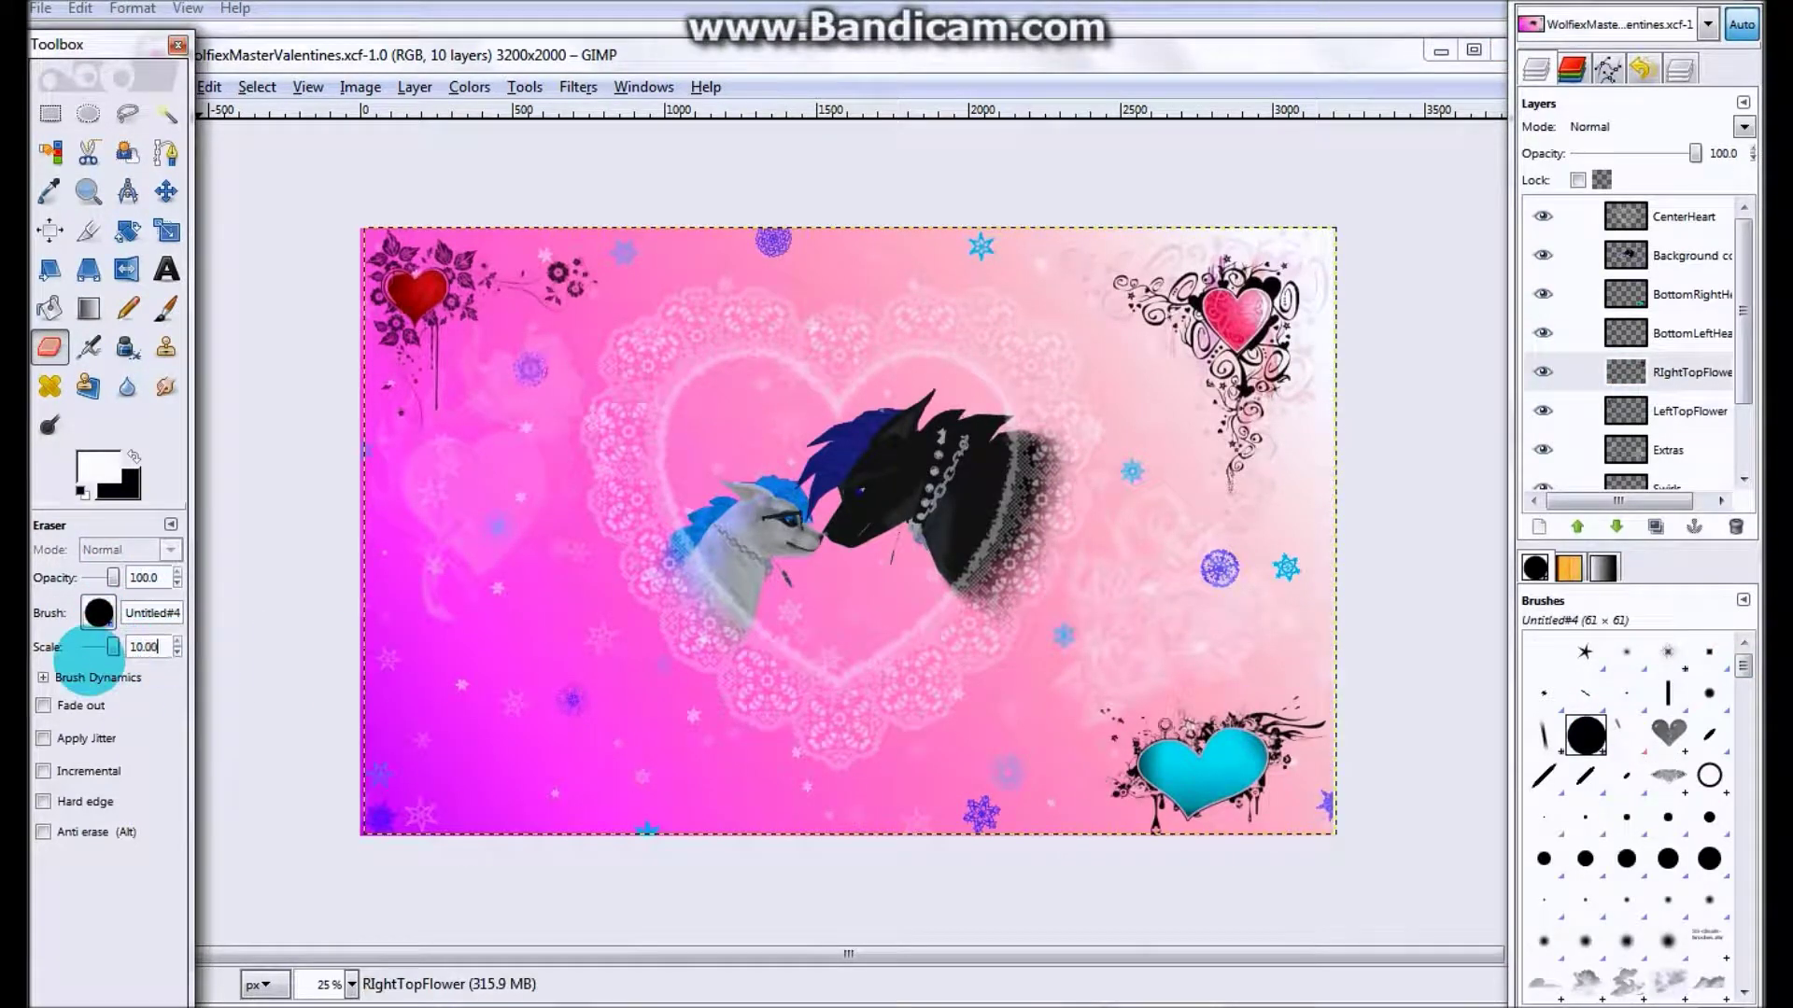
- Stamp the GIMP Brush#32 red double hearts at scale 3.00 and full opacity in the lower corner on the bottom-left heart layer
scroll(1599, 833, "down", 6)
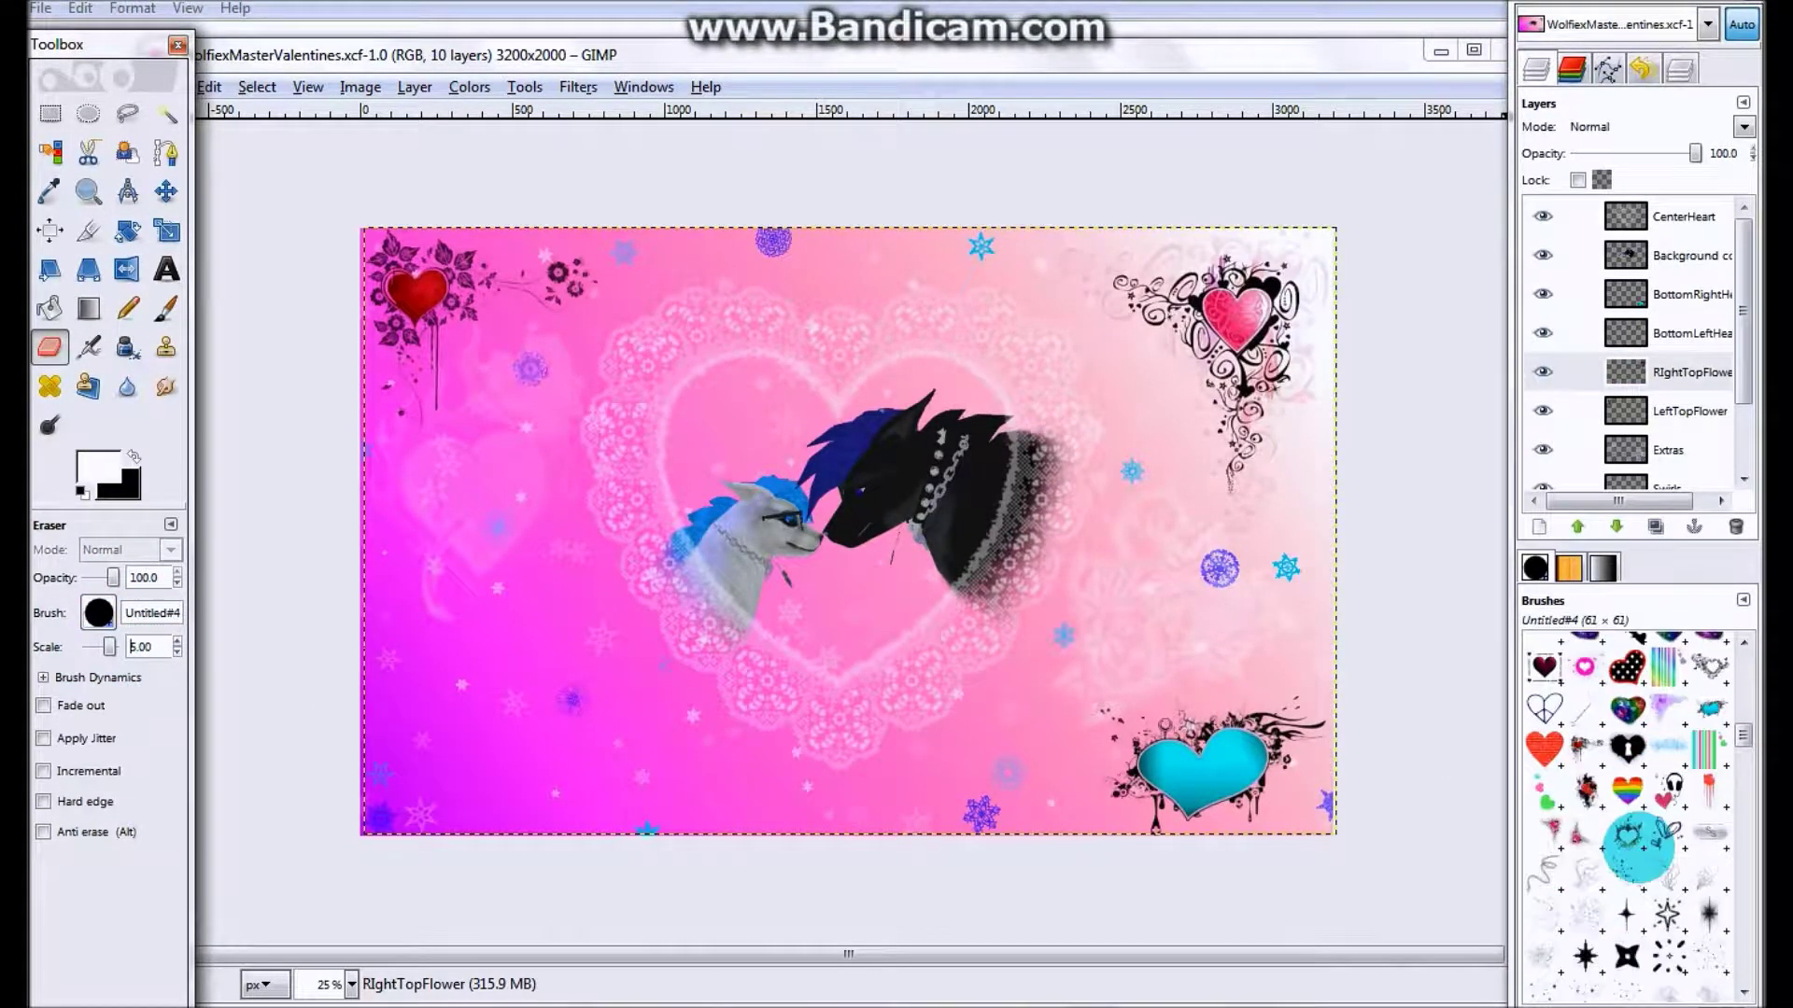
scroll(1635, 924, "up", 4)
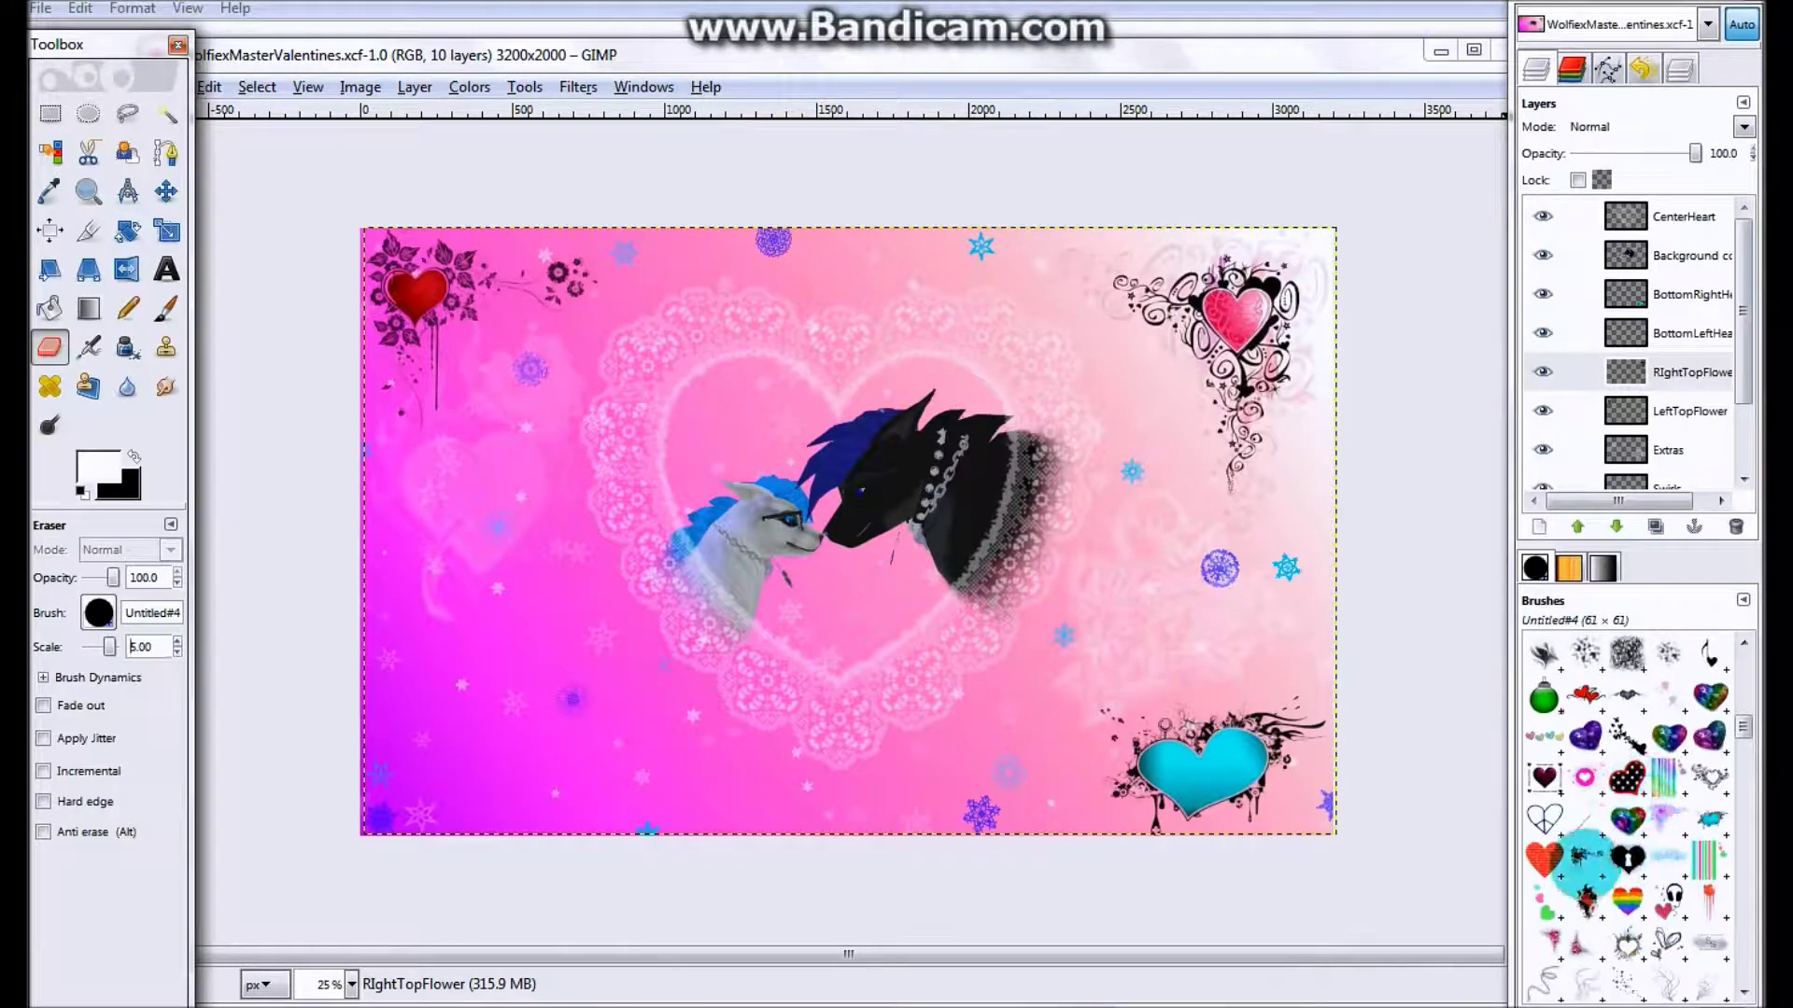
left_click(1585, 901)
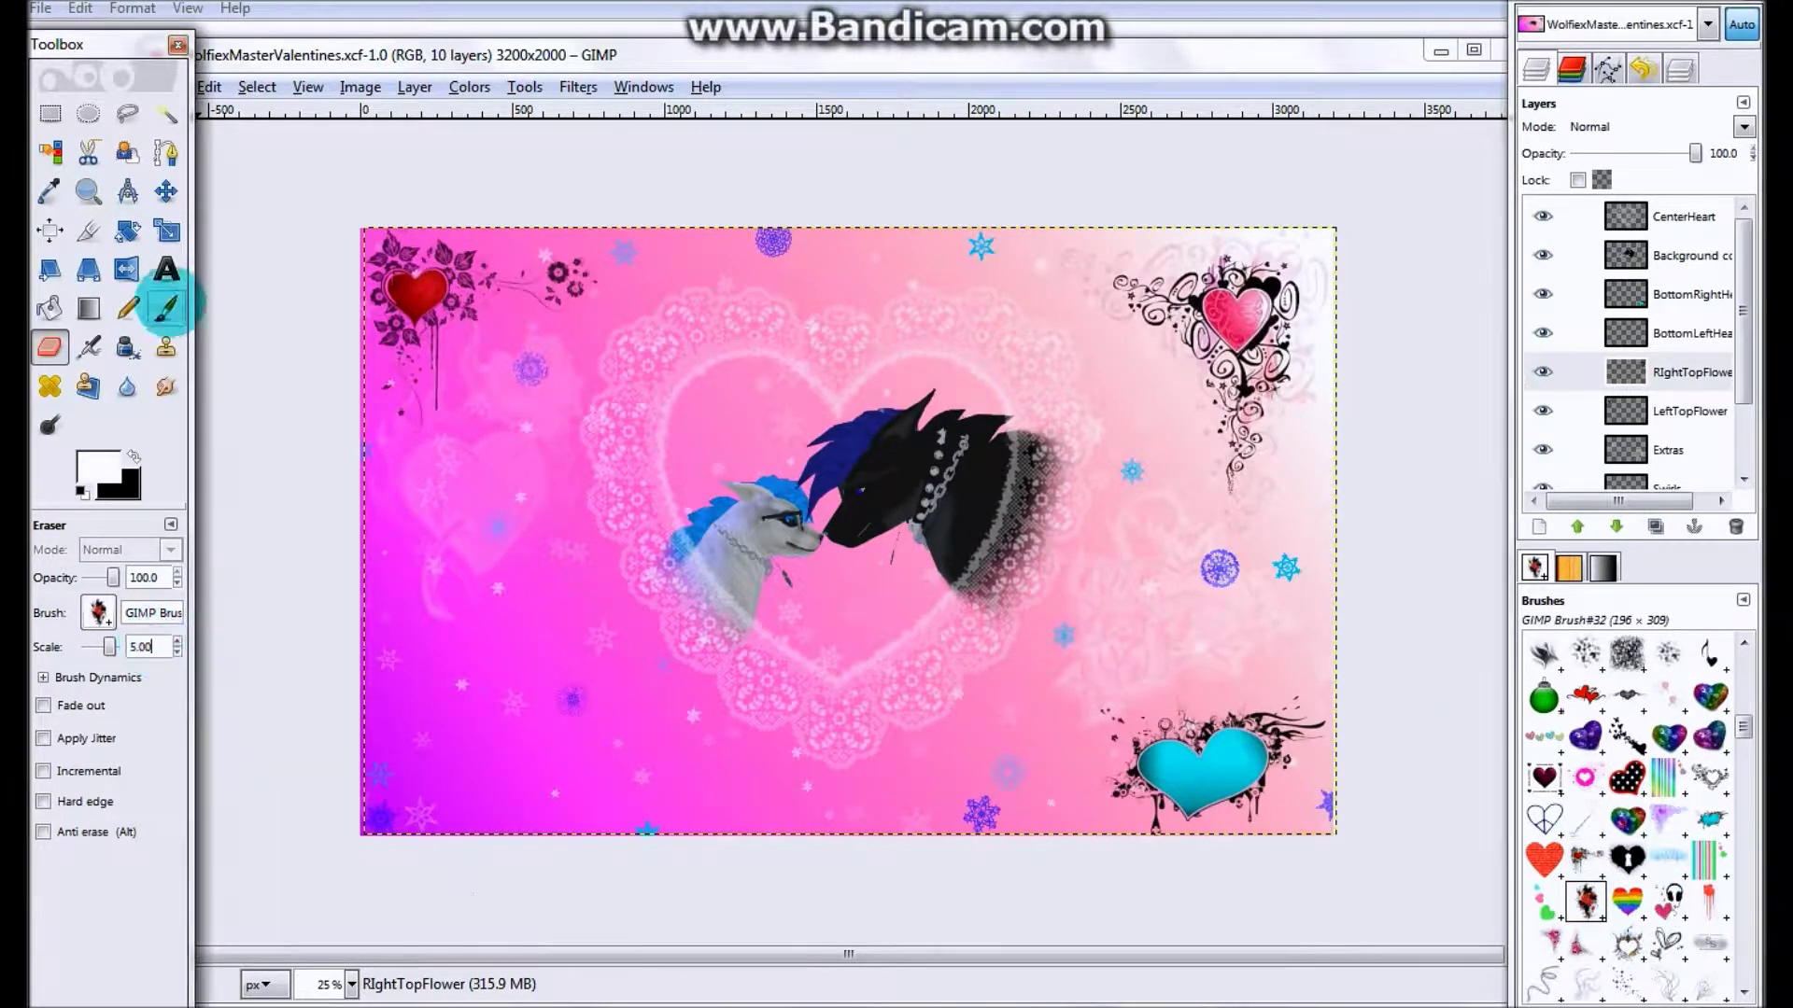
key("p")
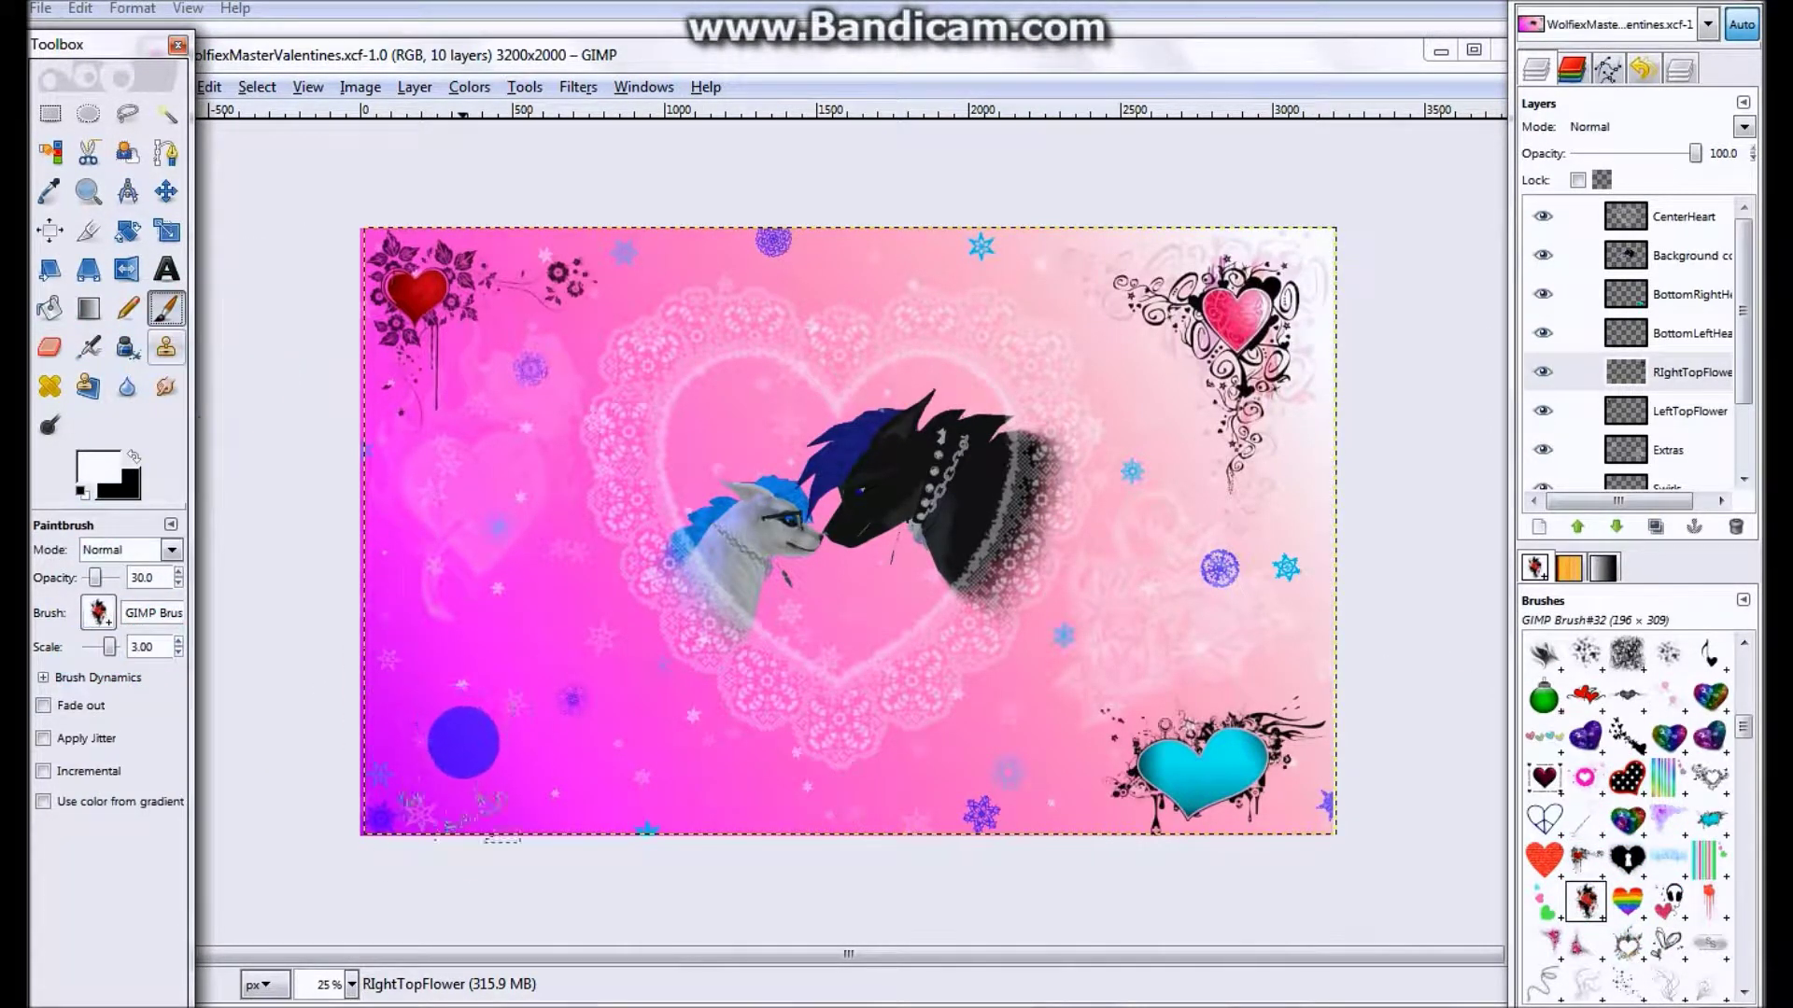
left_click(1626, 333)
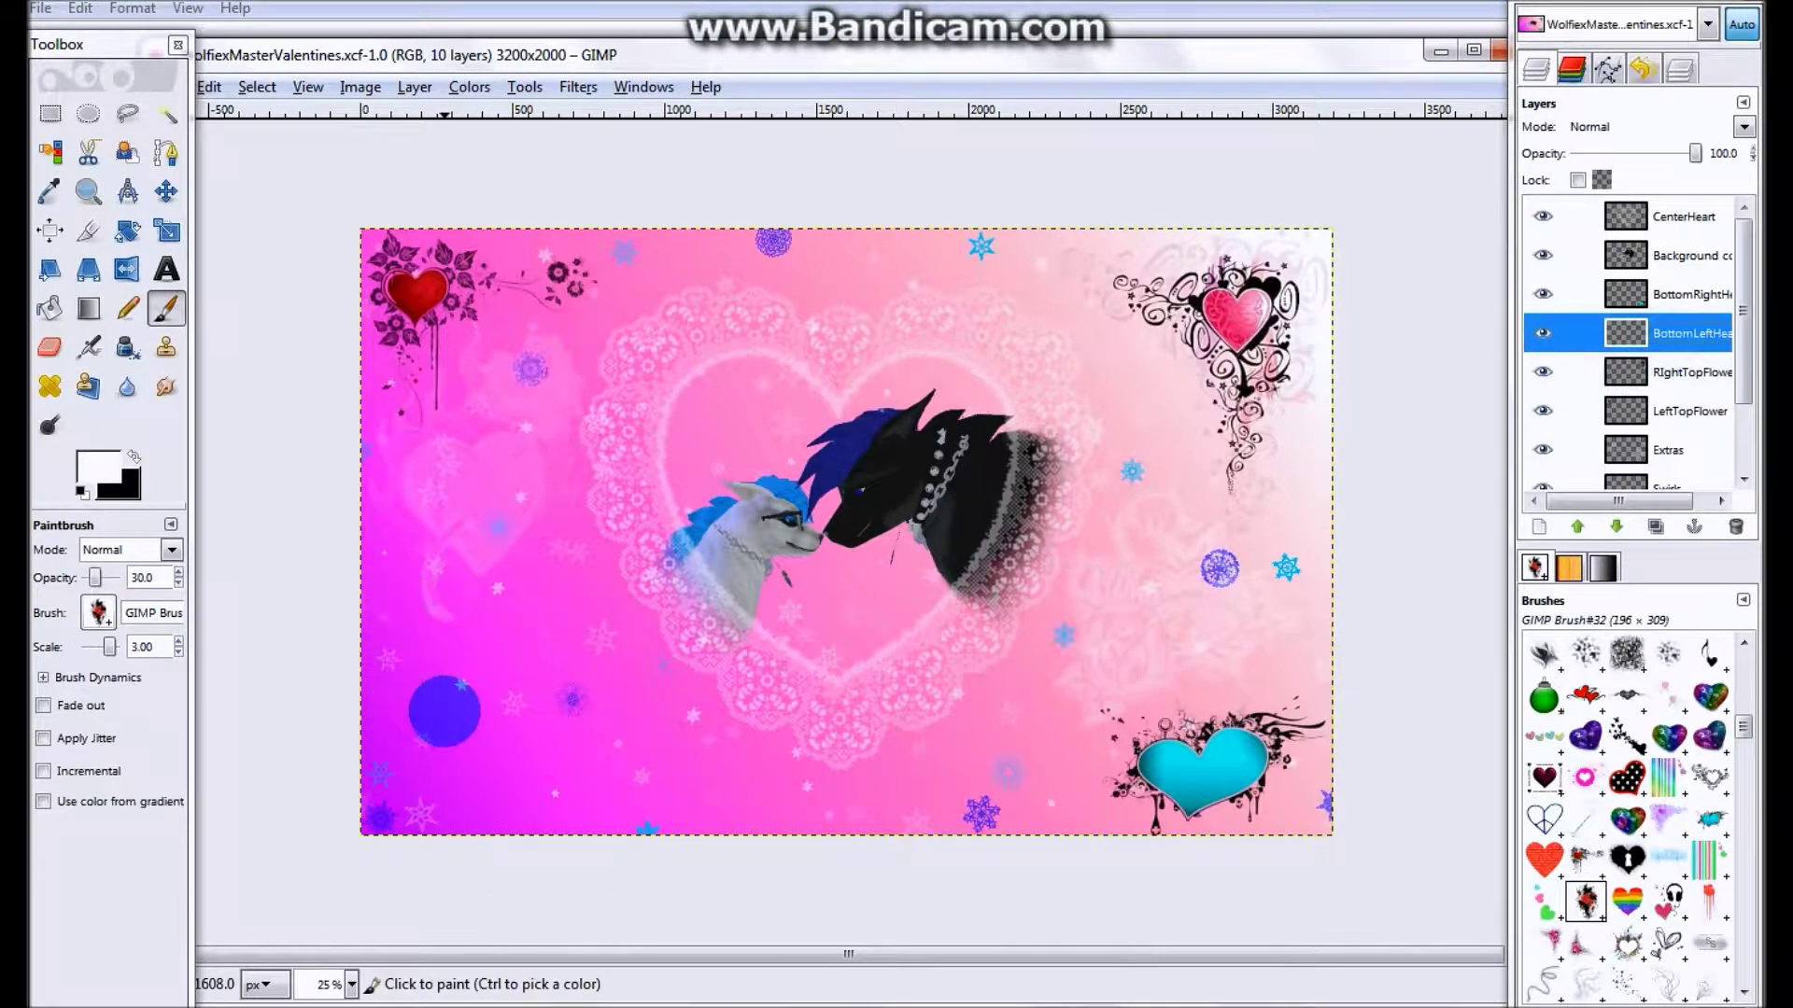
left_click(439, 714)
left_click_drag(96, 577, 116, 576)
key("ctrl+z")
left_click(447, 711)
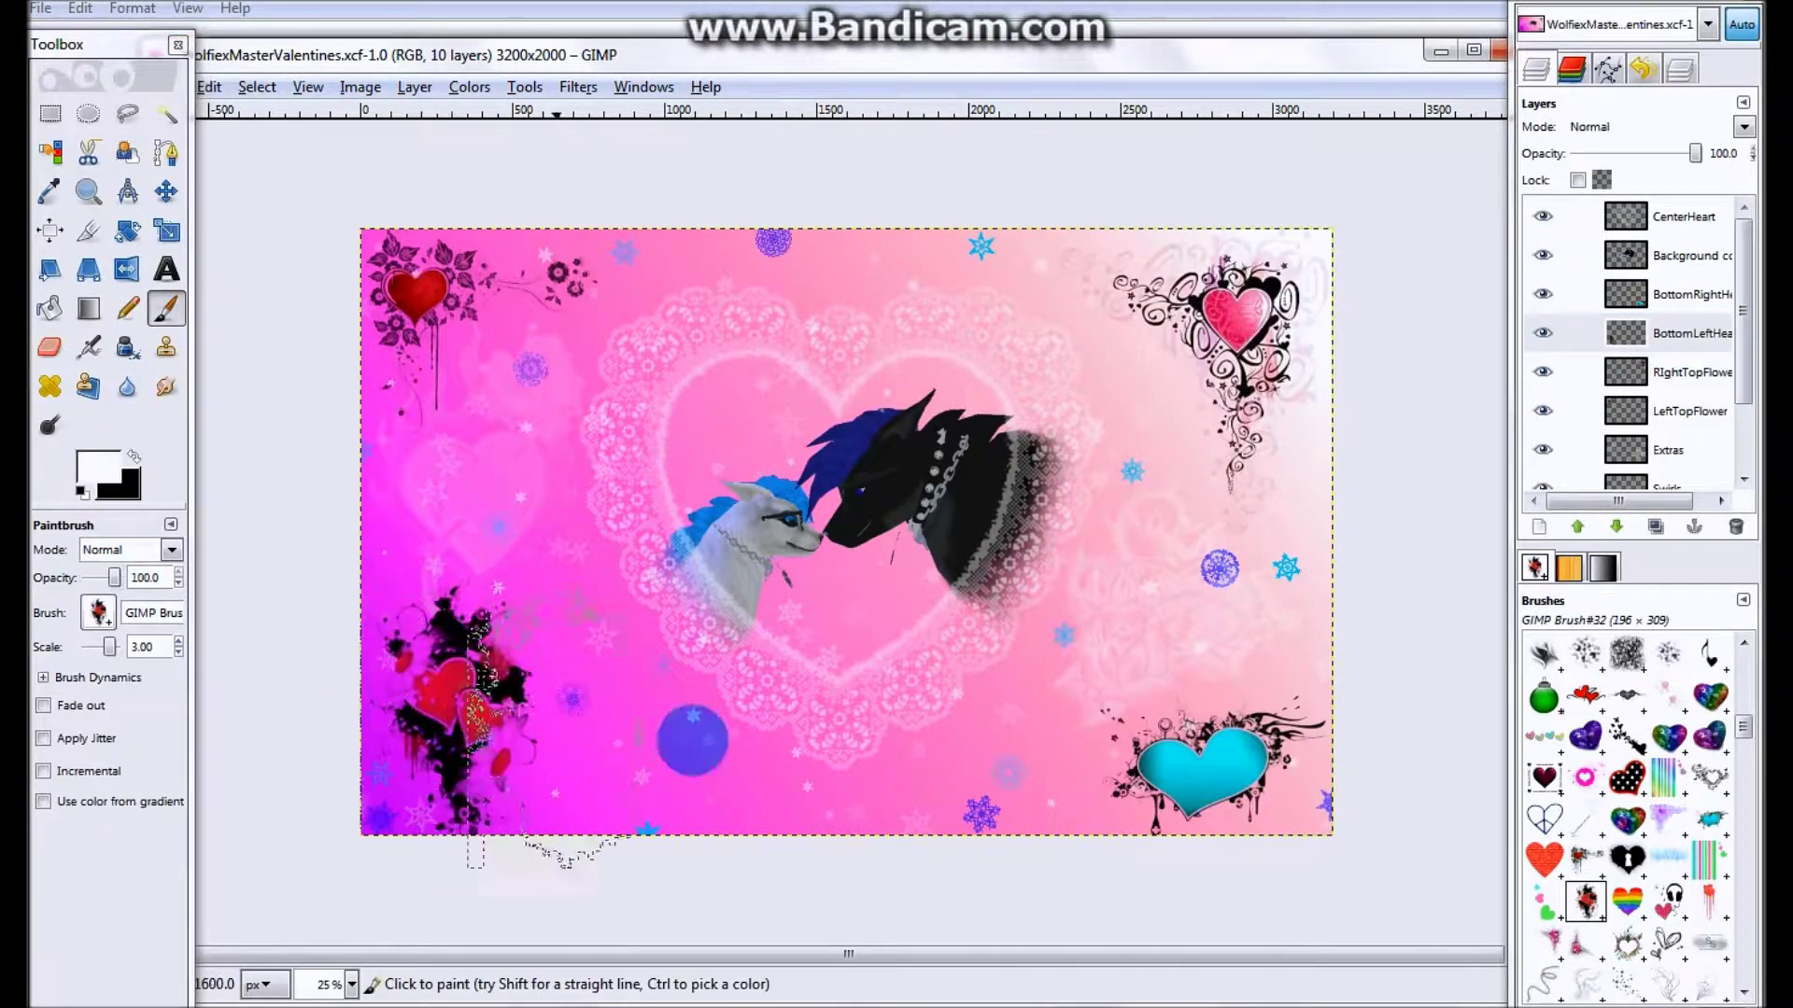
- Nudge the pink heart and both red heart decorations slightly outward toward the wallpaper's side edges
left_click(167, 194)
left_click_drag(1241, 309, 1244, 309)
left_click_drag(421, 290, 419, 291)
left_click_drag(473, 720, 463, 720)
- On the Extras layer, stamp Hearts3 above and Hearts9 below the lace heart at scale 3.00 and 30 percent opacity
scroll(1685, 440, "down", 3)
left_click(1675, 354)
scroll(1629, 756, "down", 5)
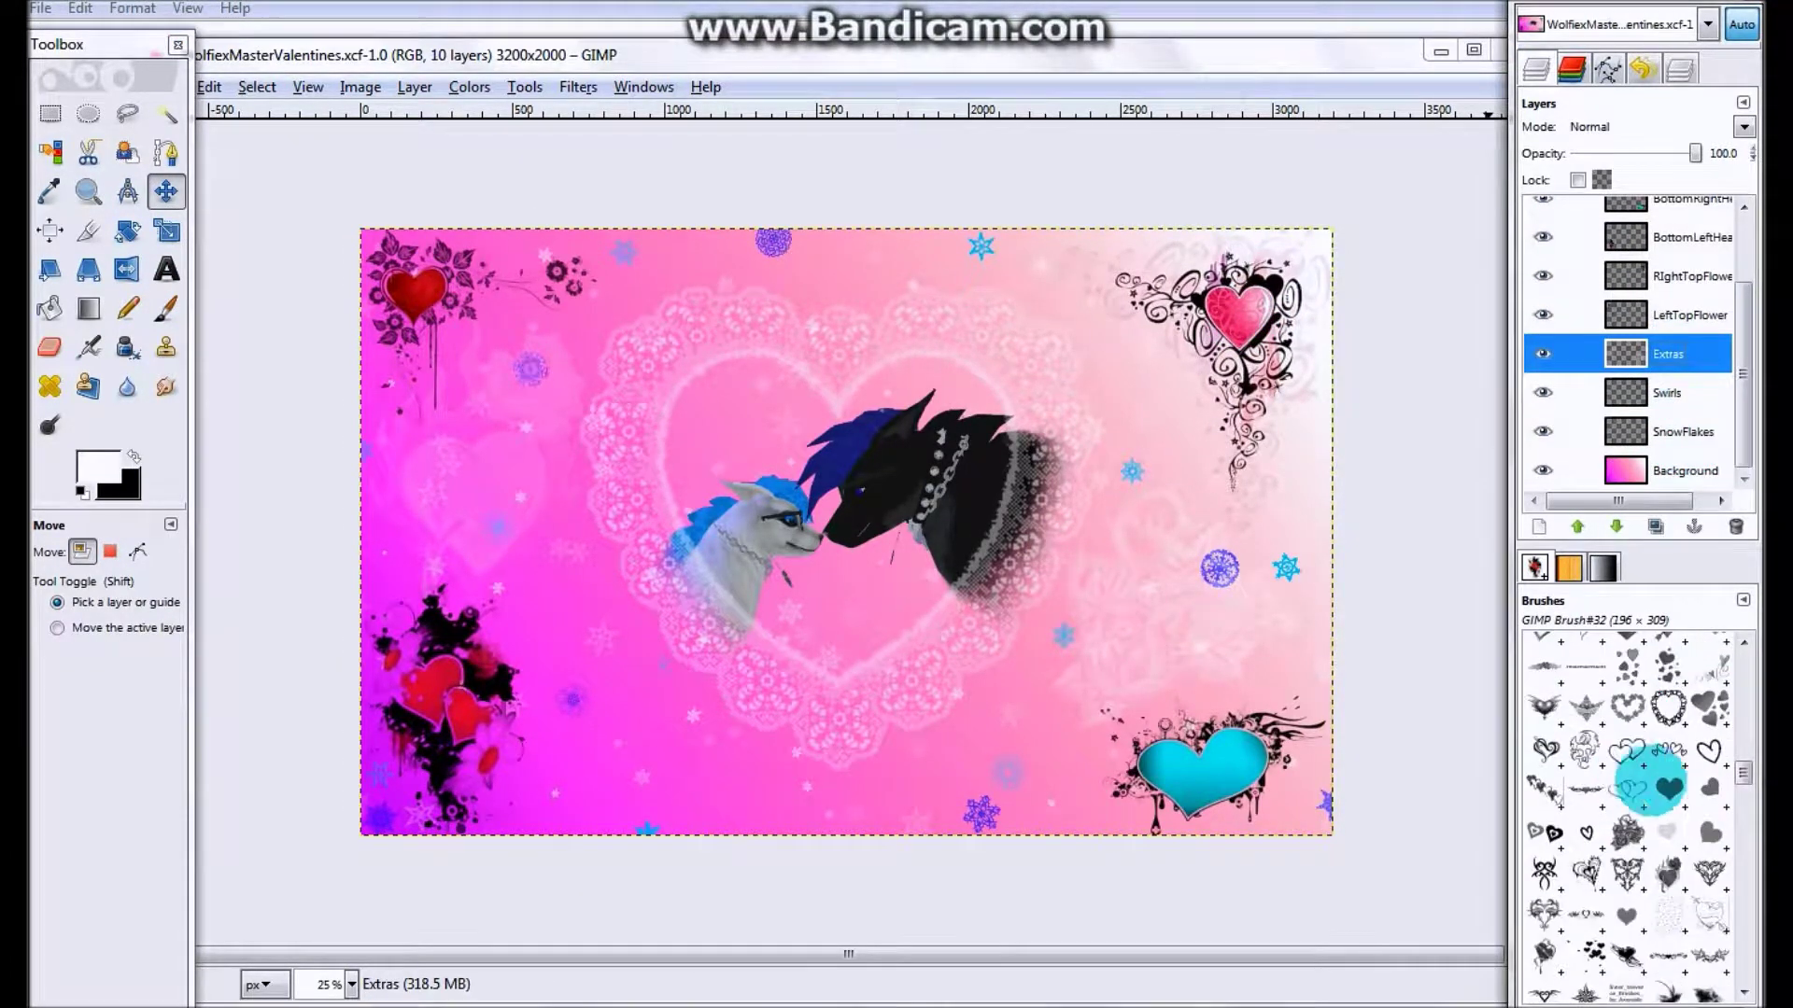
left_click(166, 308)
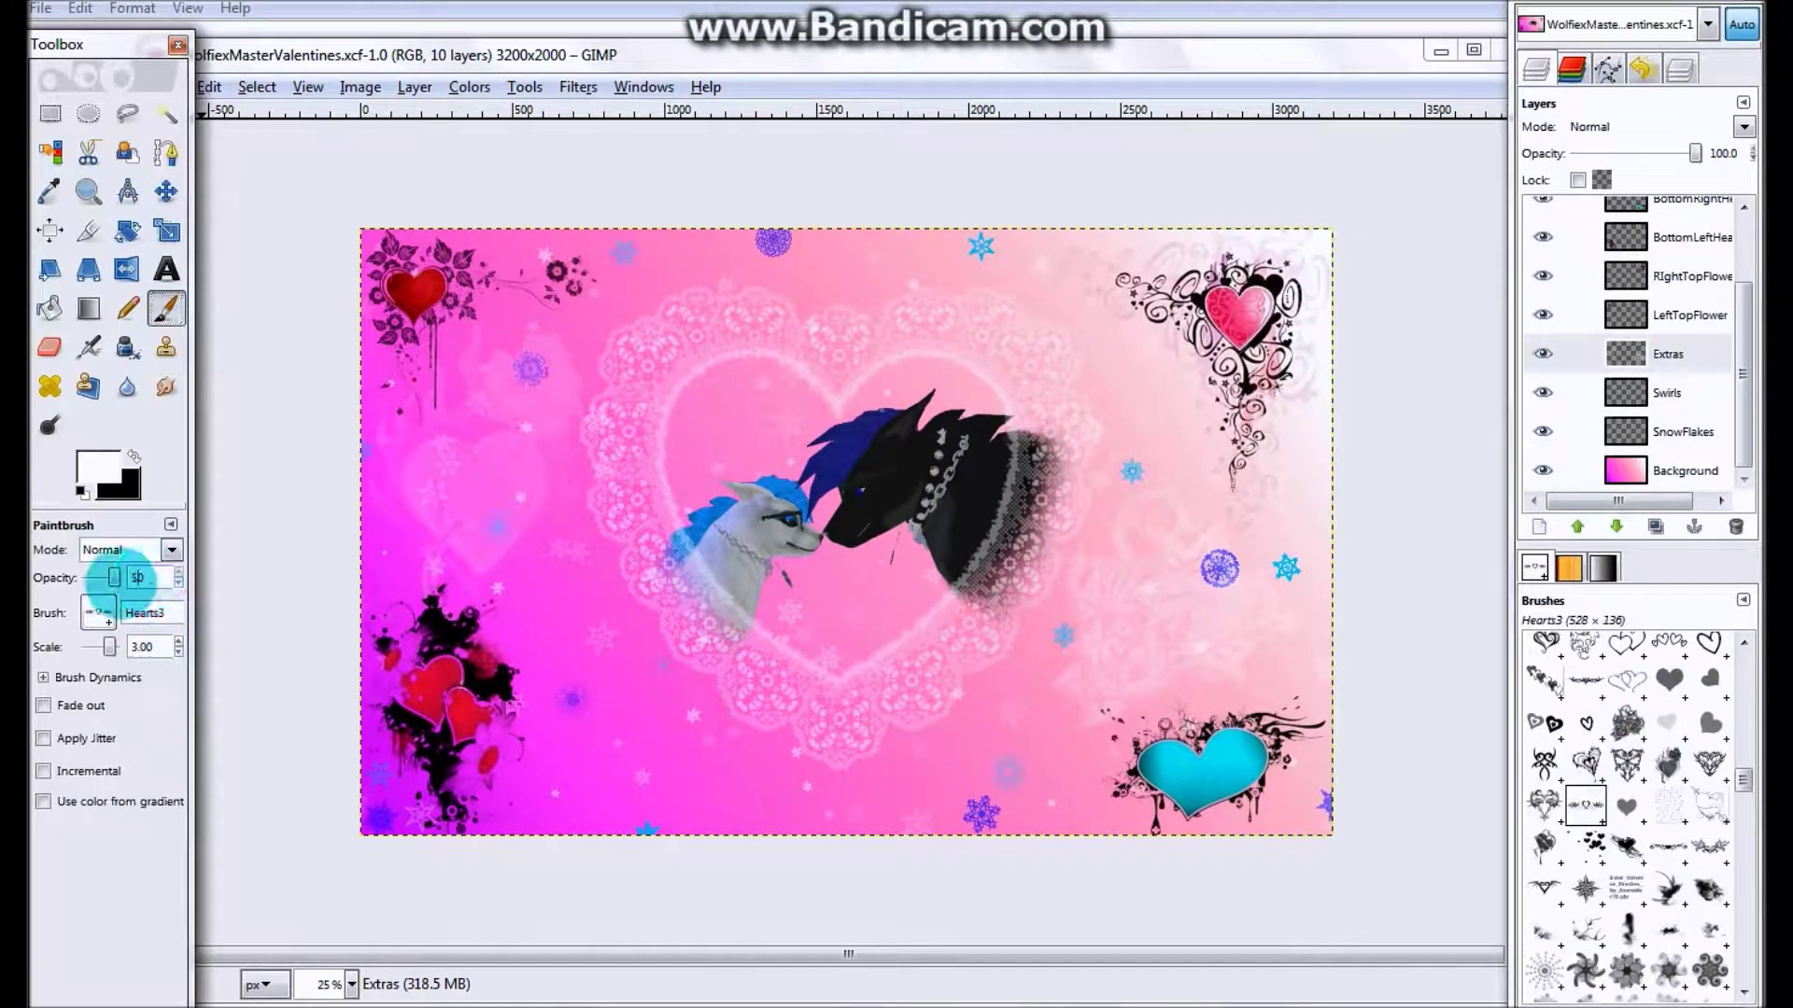
left_click(845, 772)
key("ctrl+z")
left_click_drag(140, 577, 125, 578)
type("3")
key("Return")
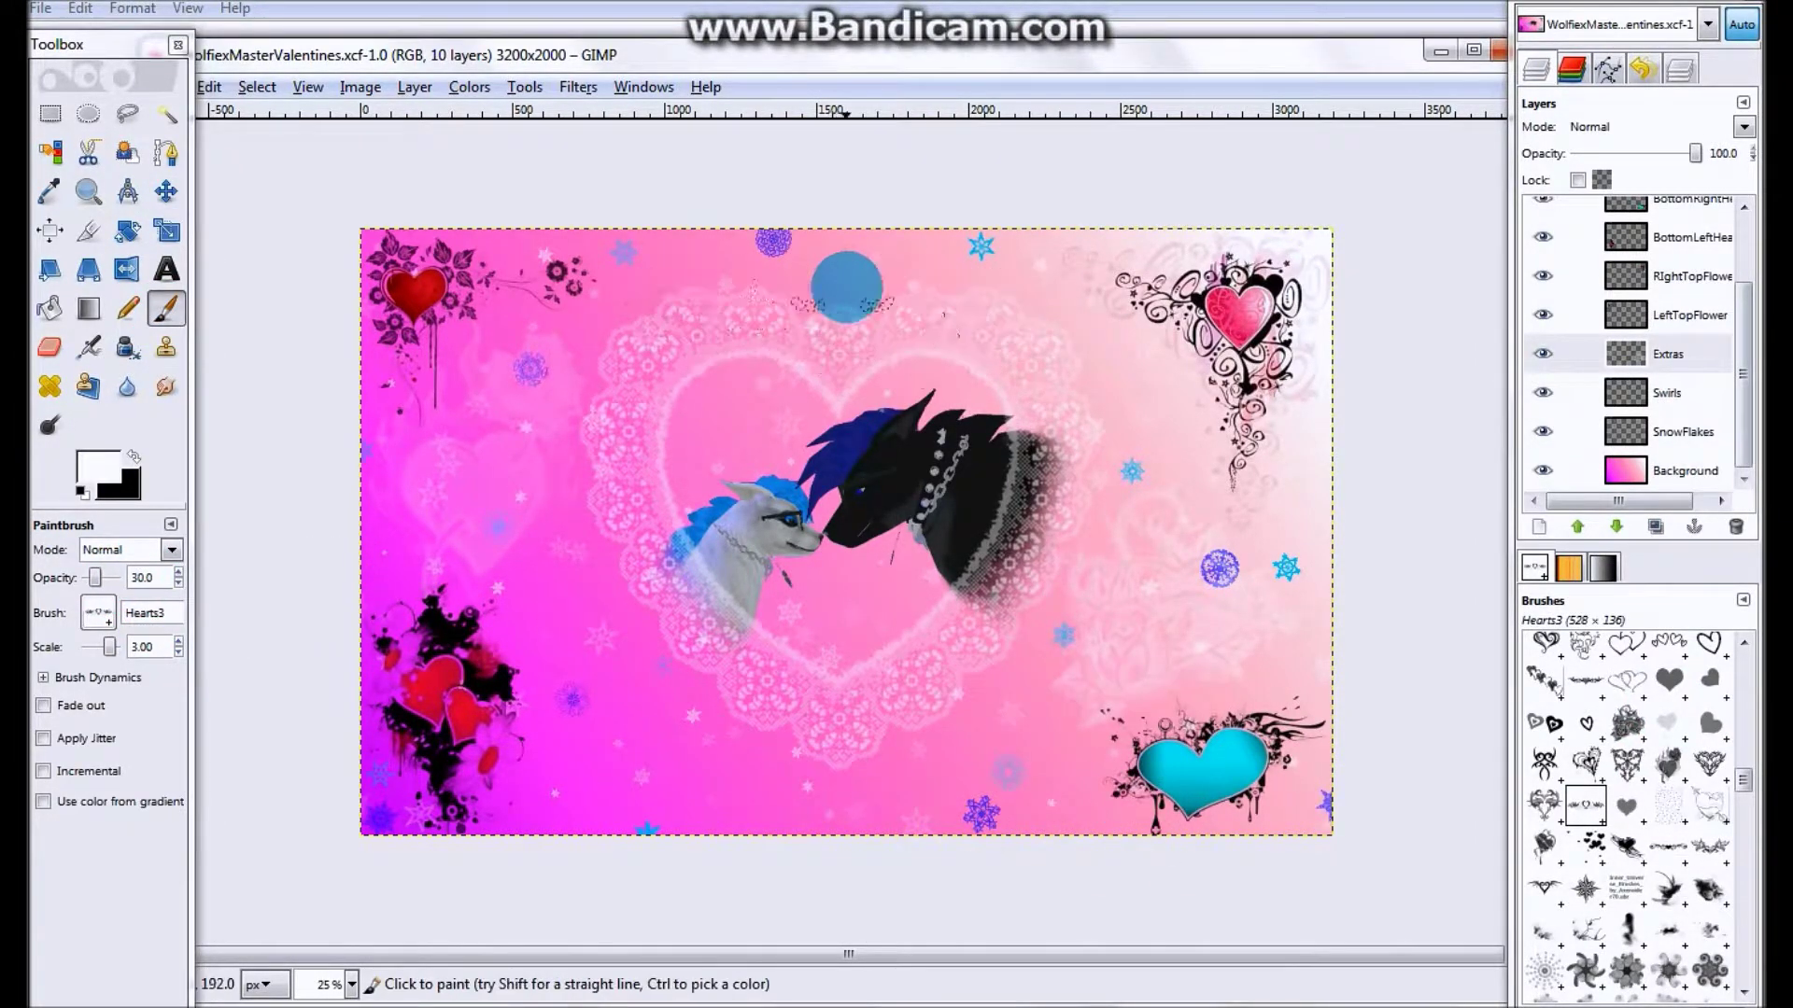
scroll(1629, 869, "down", 2)
left_click(1710, 791)
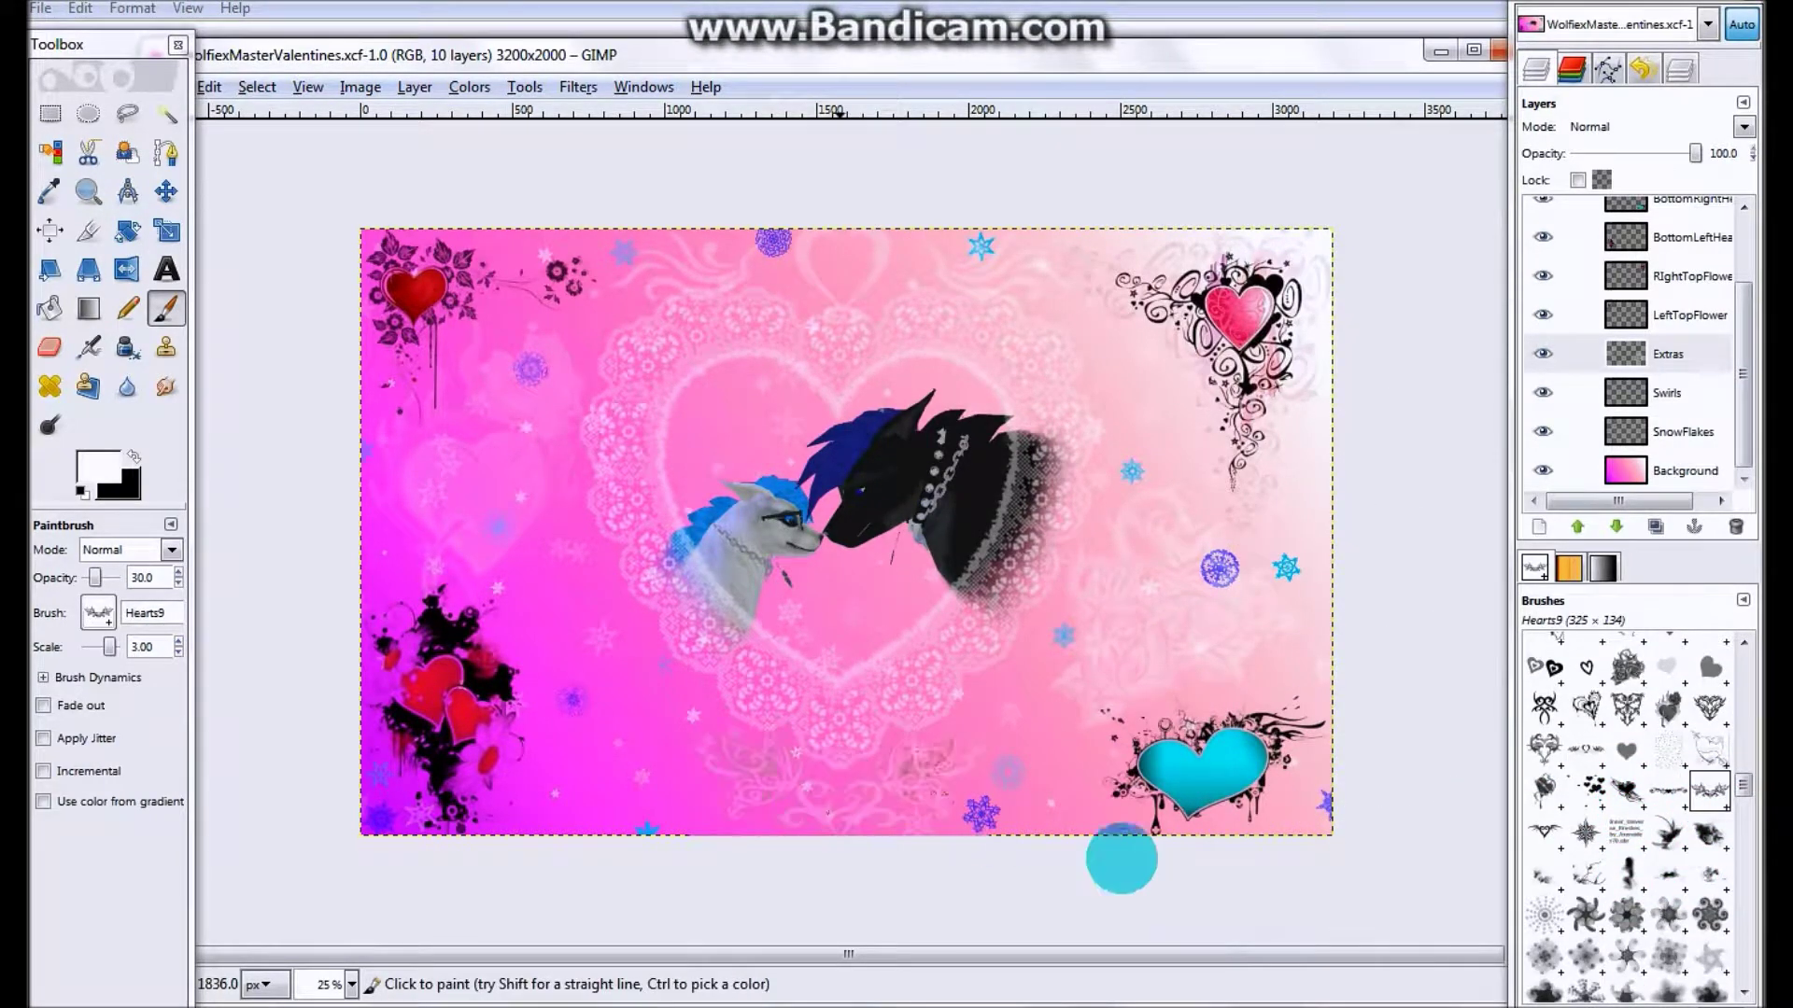
- Scale the CenterHeart layer to 3100 pixels wide and slightly shrink the Background copy layer with the wolves
scroll(1644, 327, "up", 3)
right_click(1648, 217)
left_click(1501, 494)
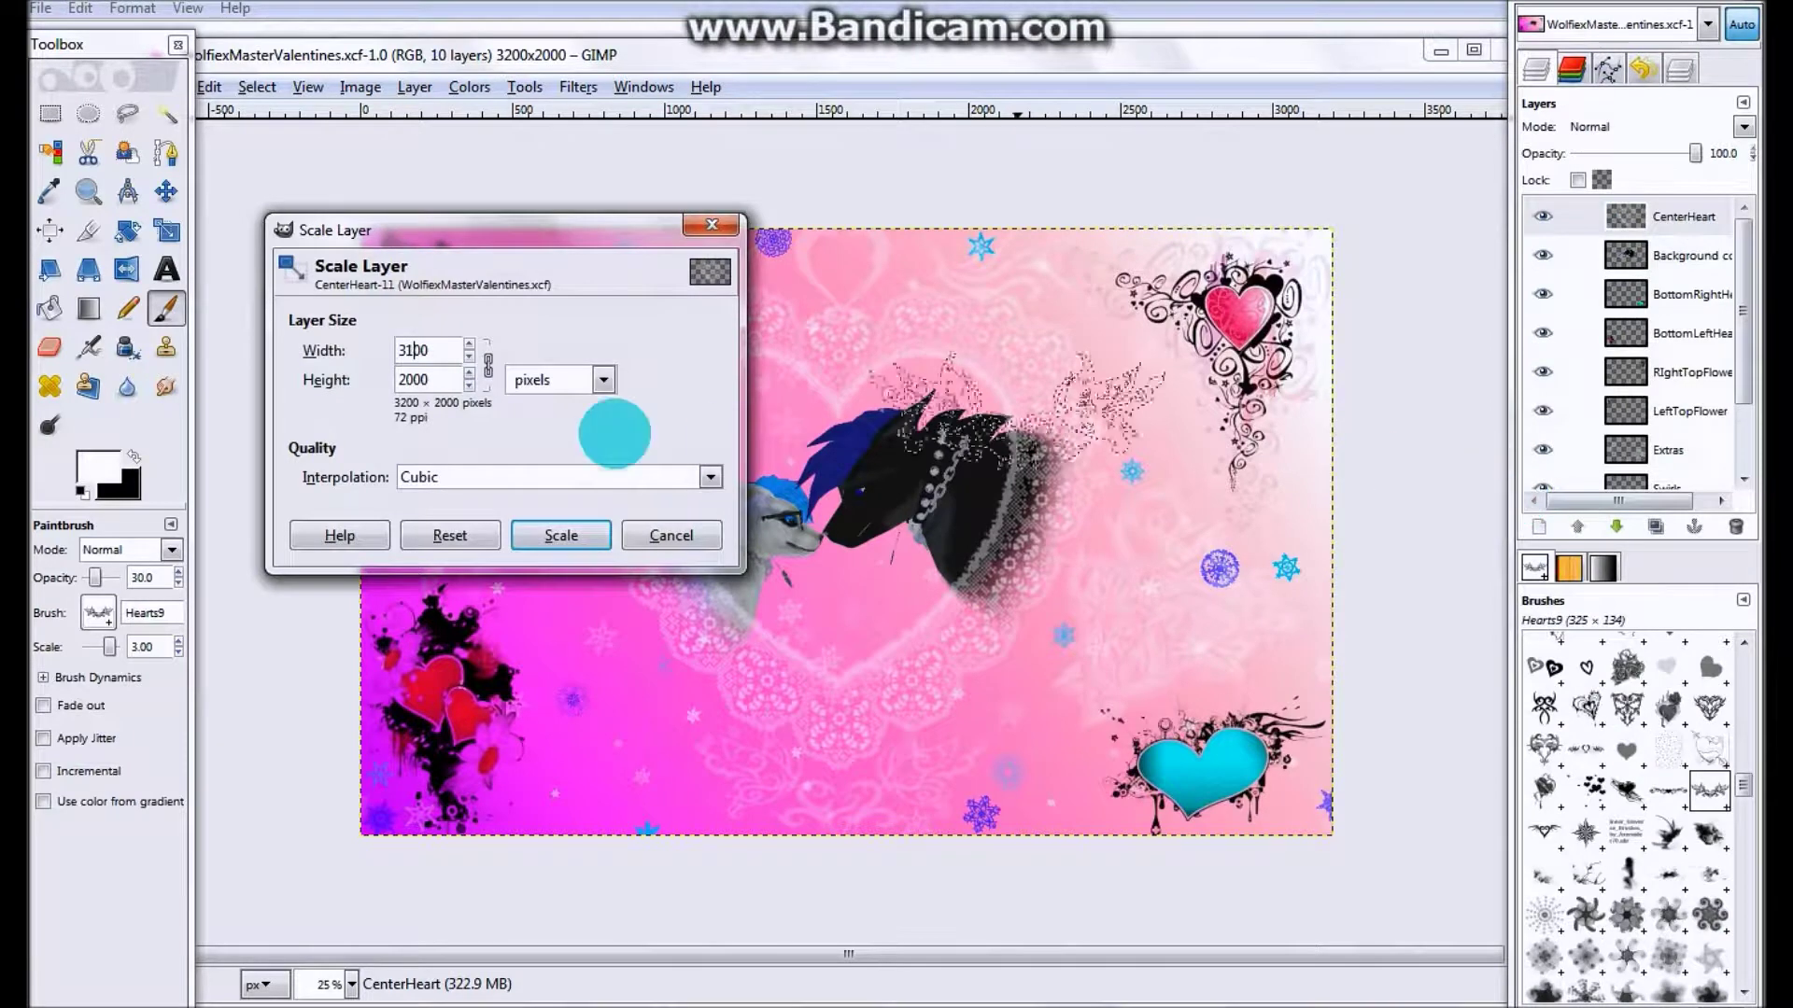
left_click(563, 533)
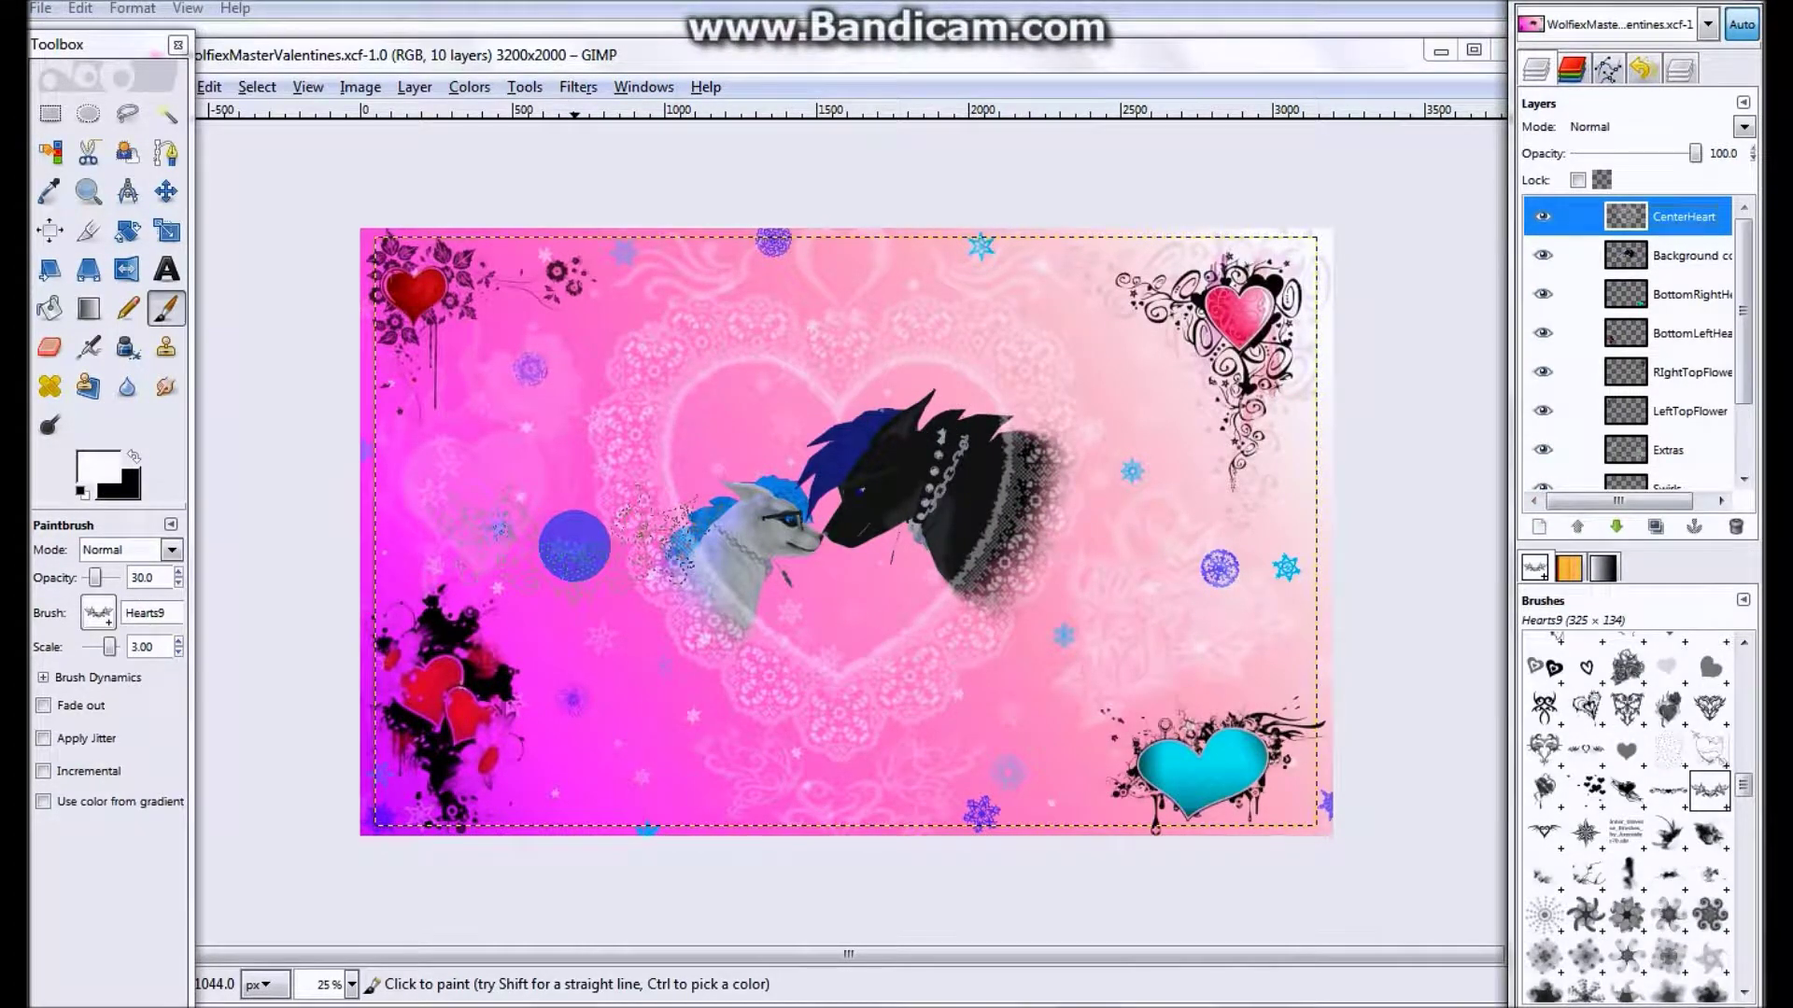
right_click(1700, 273)
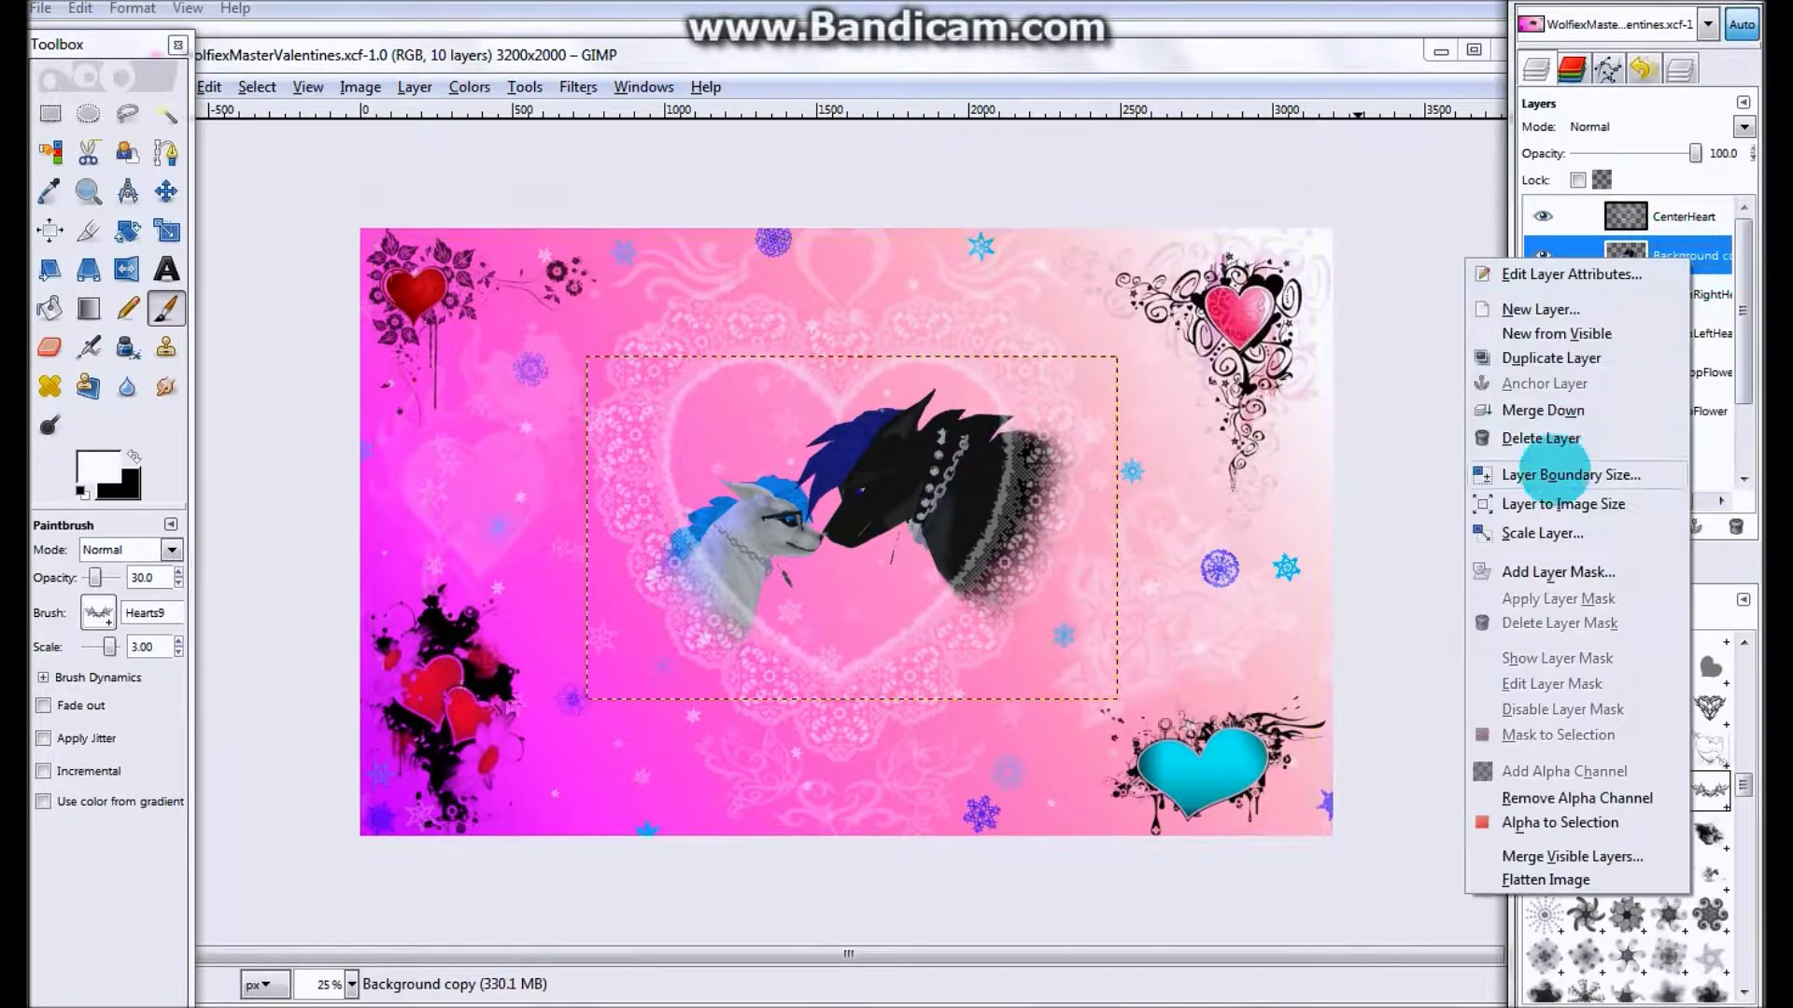
left_click(1545, 527)
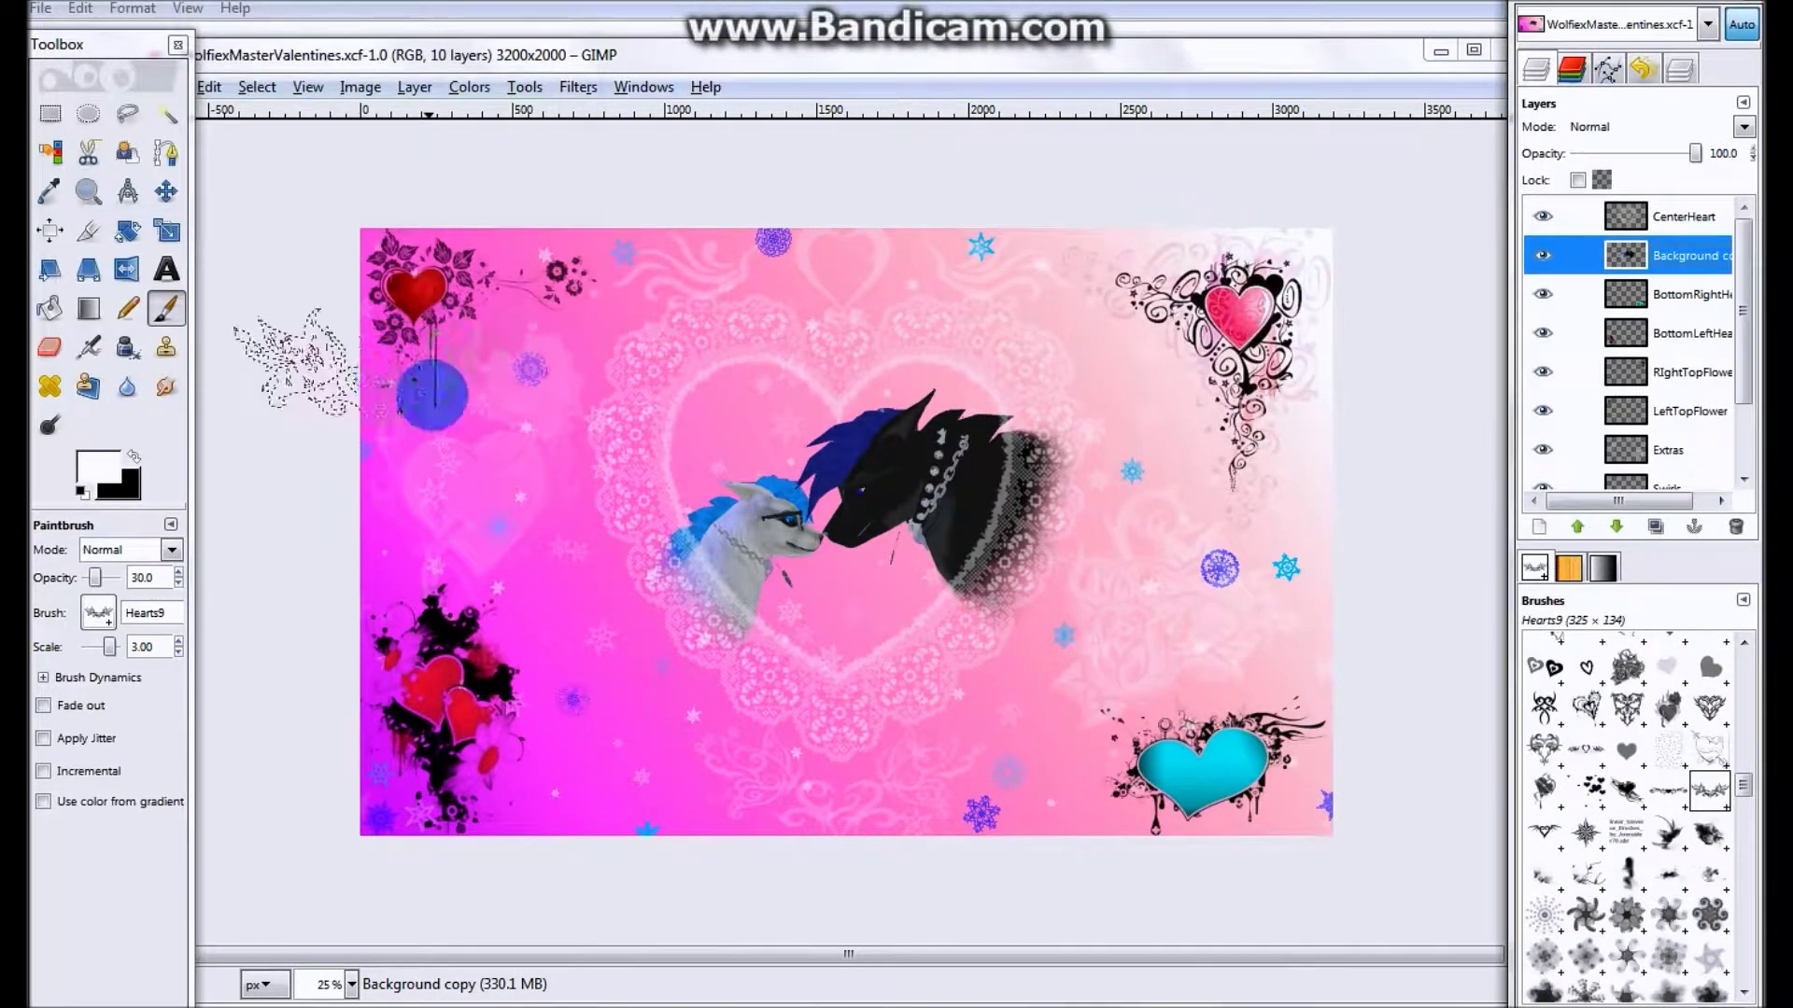
- Try to stamp the Hearts8 flourish at scale 3.00 below the lace heart on the Extras layer
left_click(1590, 784)
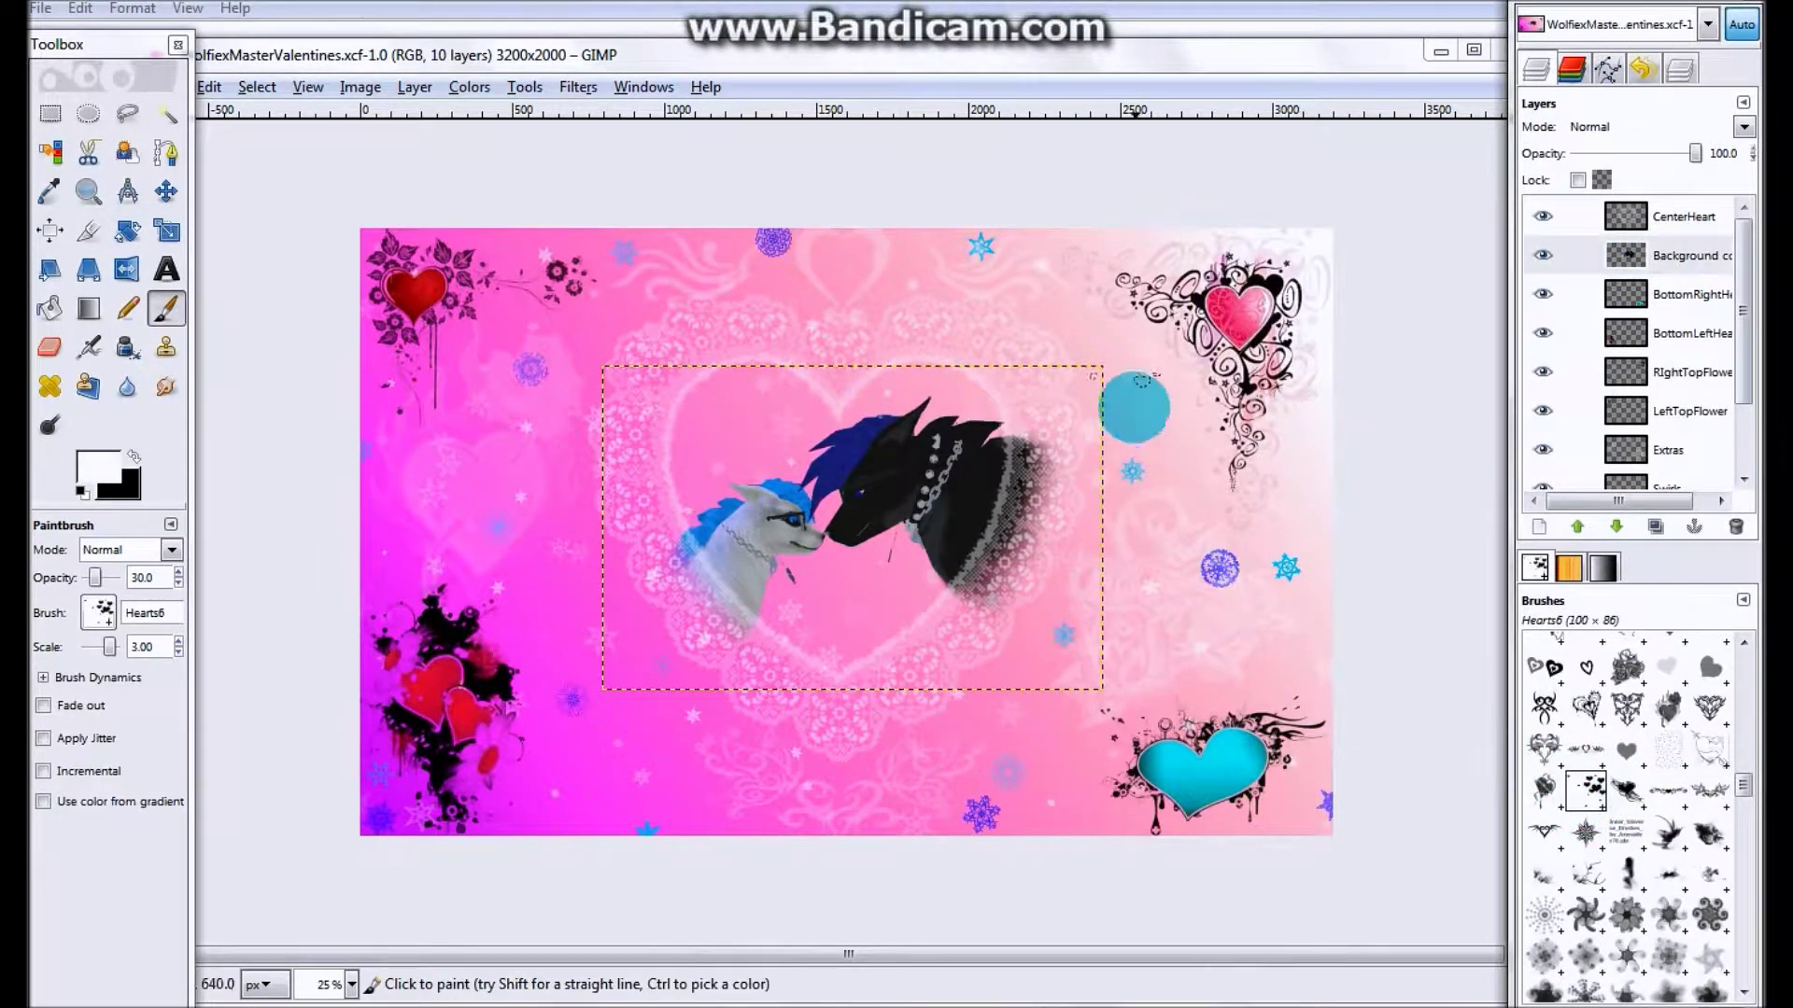
scroll(1688, 372, "down", 2)
left_click(1673, 360)
scroll(1629, 702, "down", 2)
left_click(1681, 681)
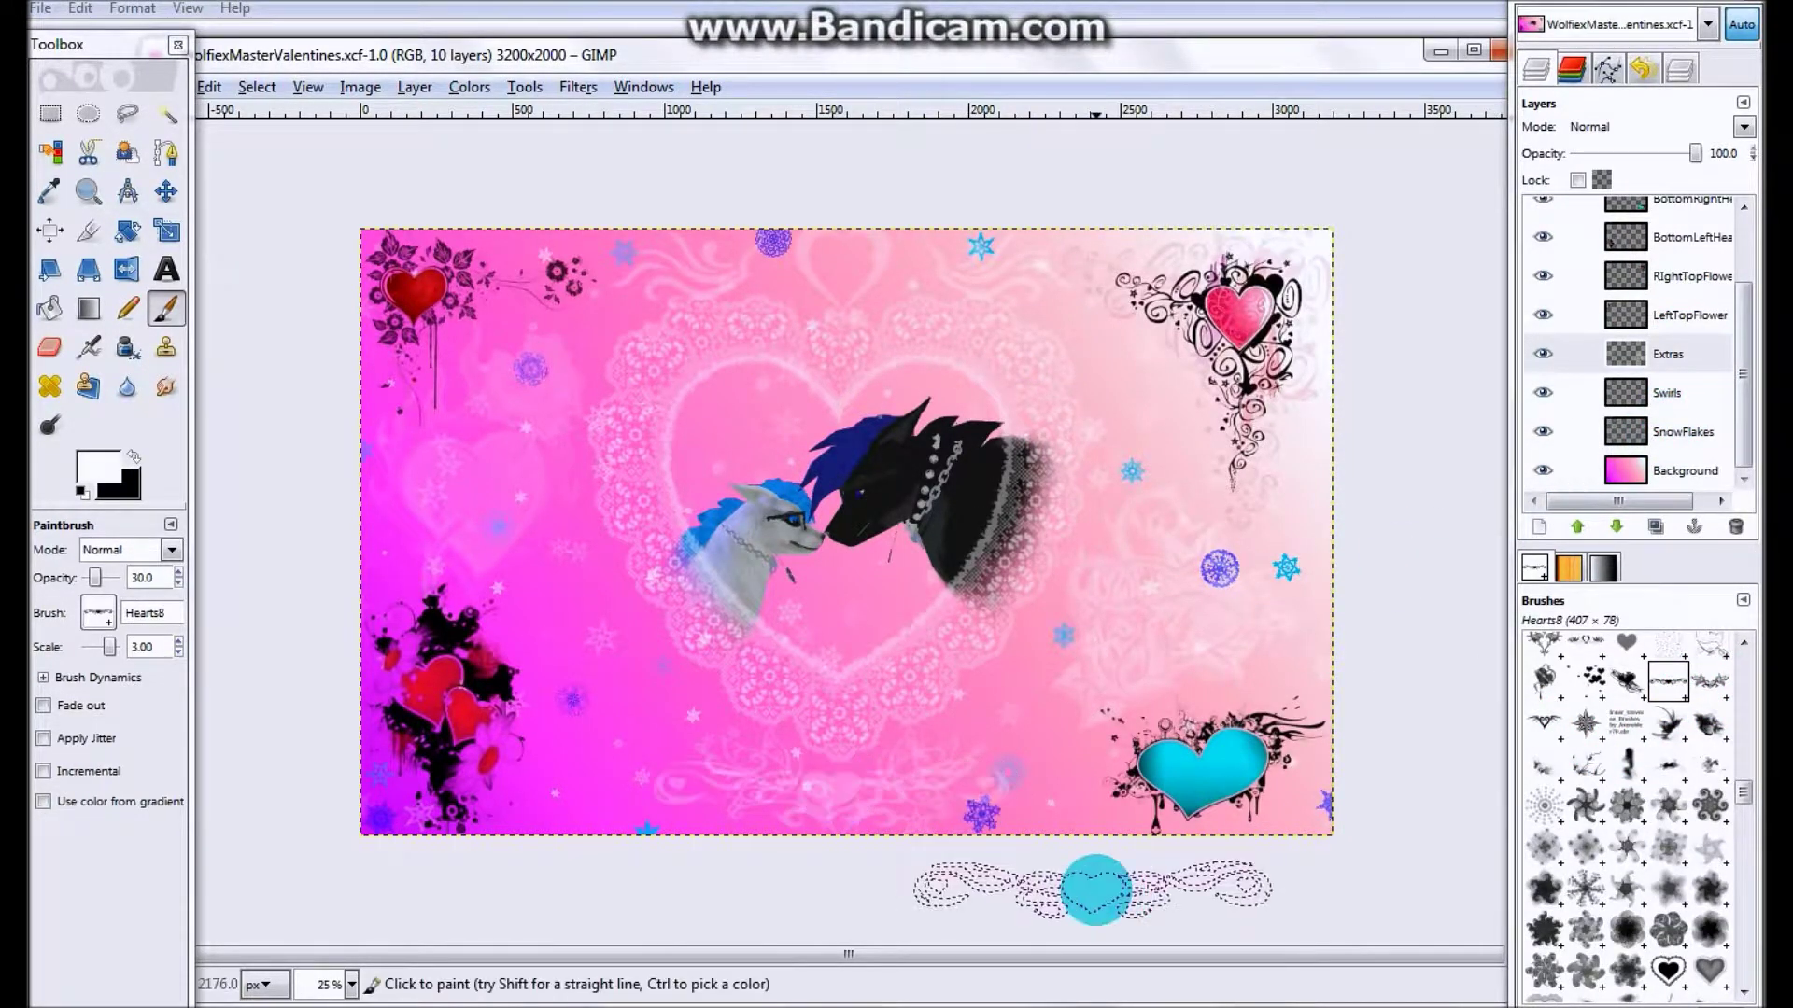
- Try the SwirlsII_5 swirl at scale 3.00 around the teal heart on the Swirls layer
scroll(1662, 780, "down", 5)
left_click(1626, 779)
left_click(1666, 393)
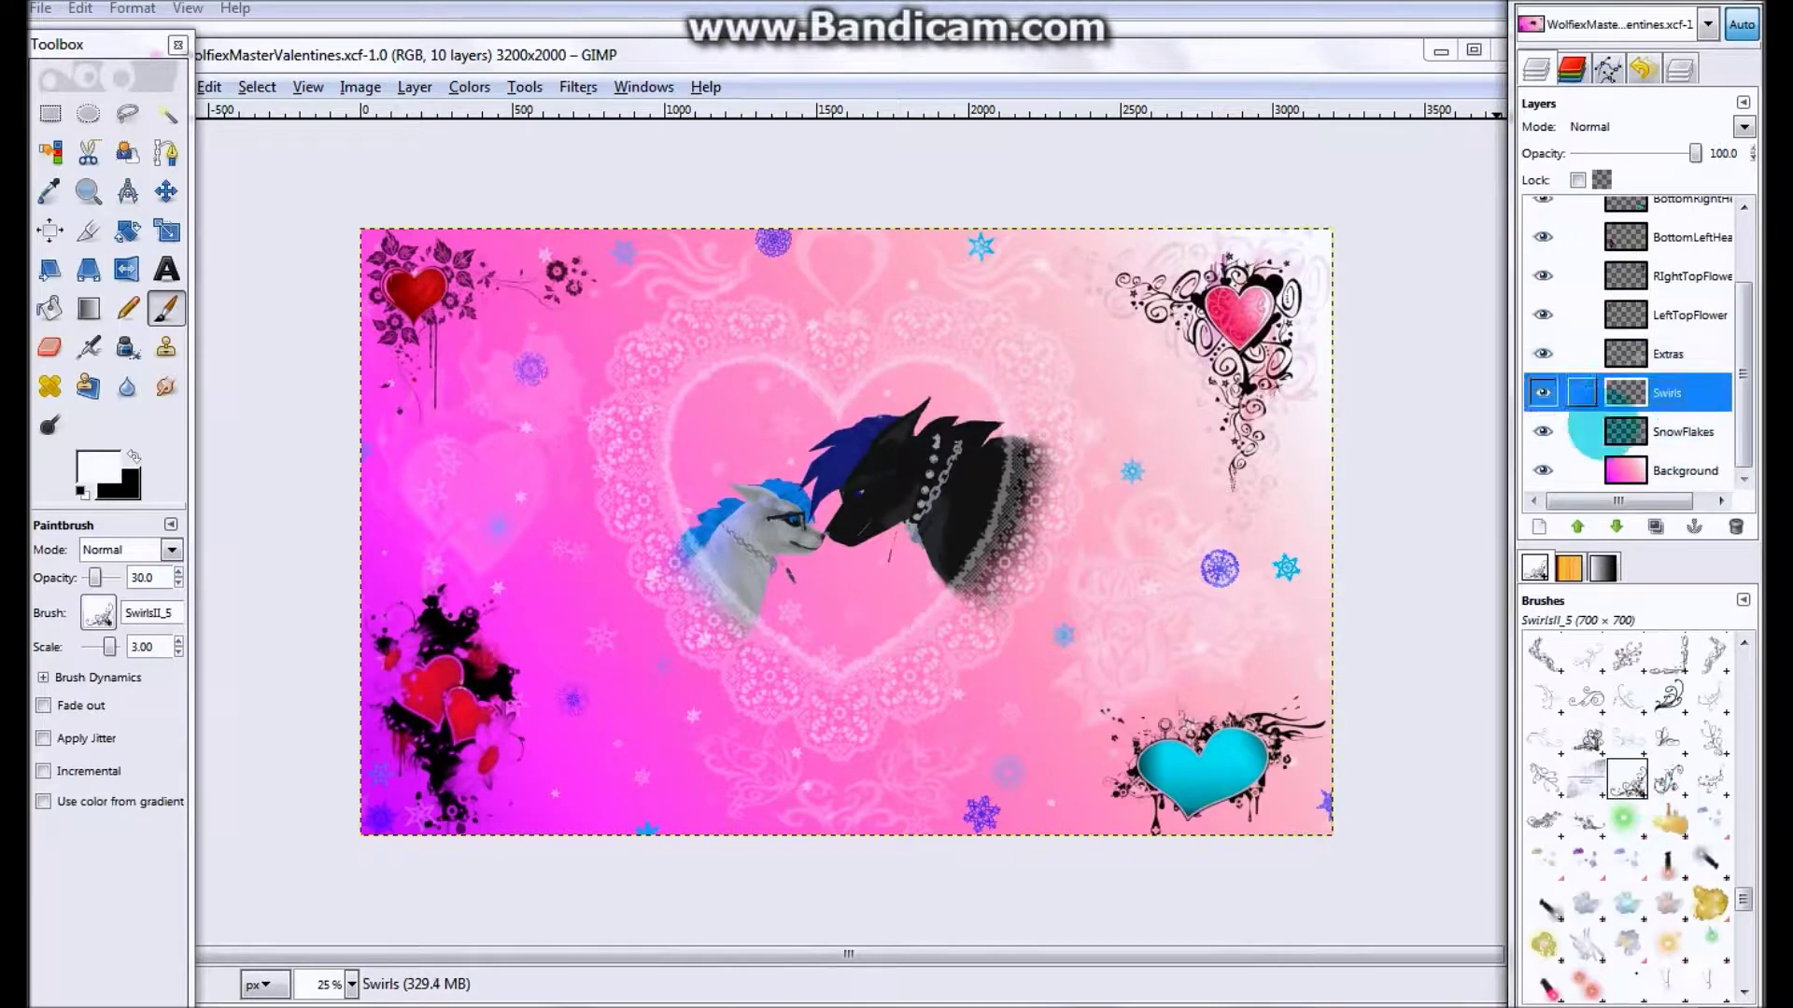
left_click(1007, 534)
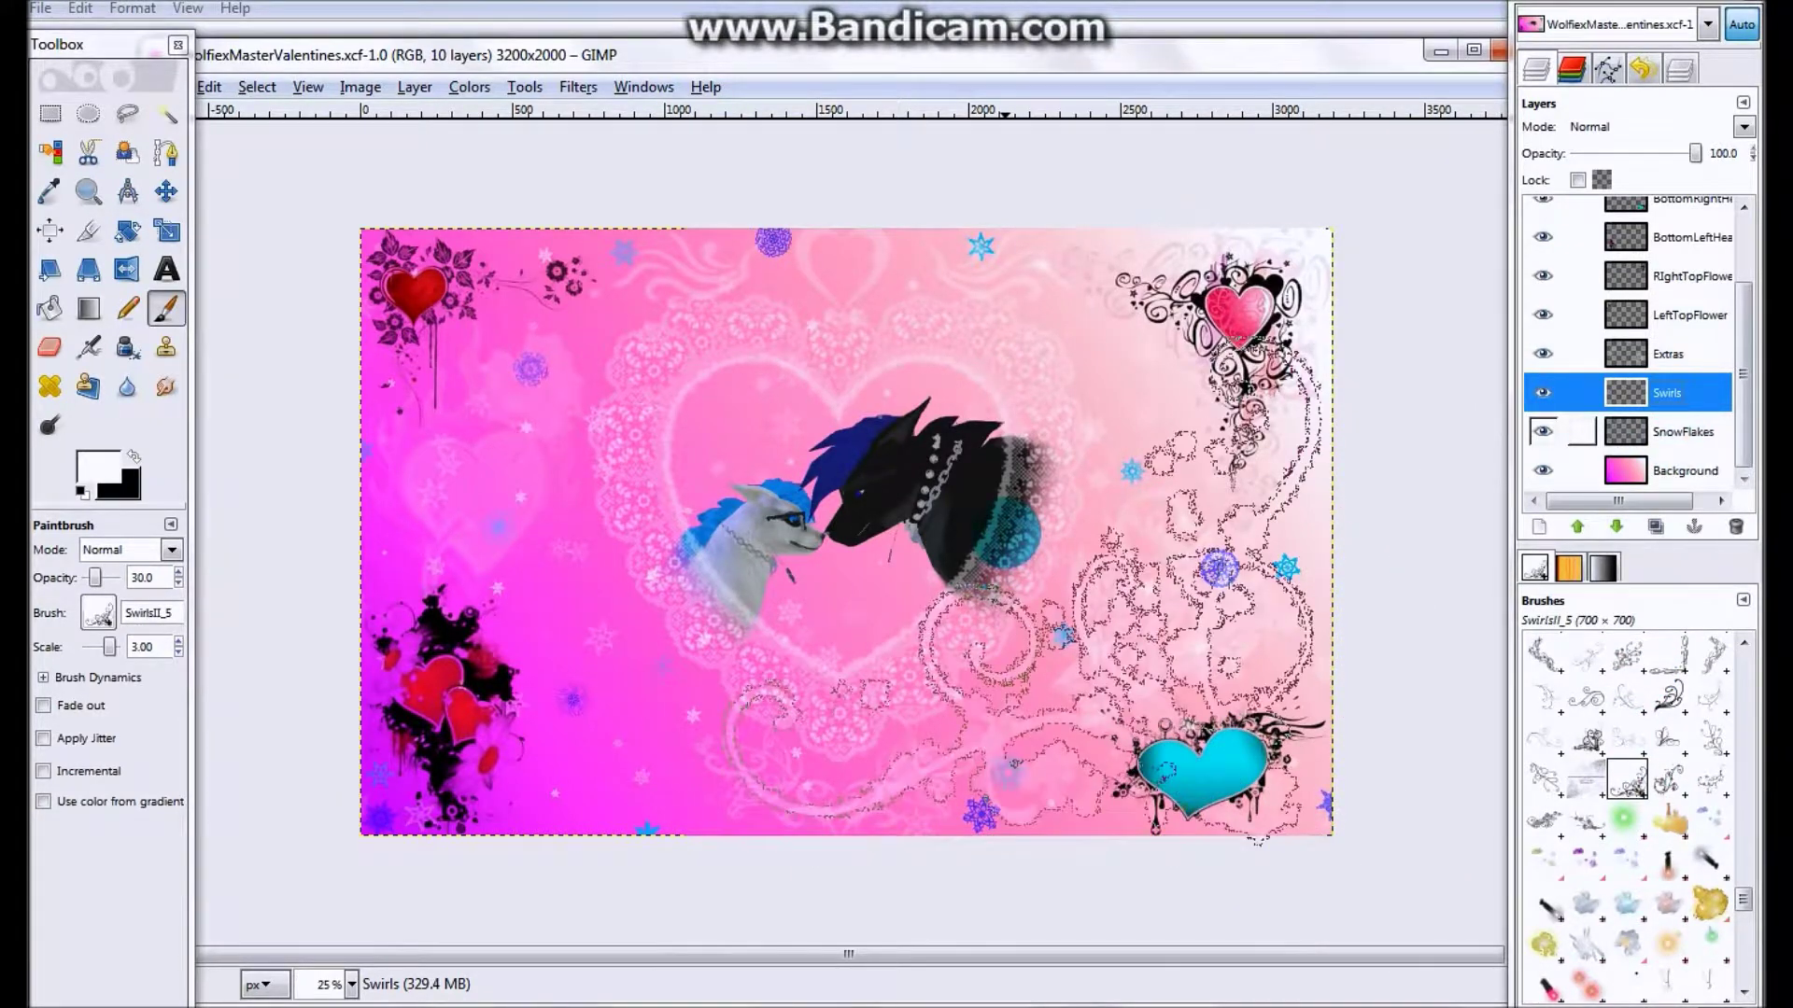
- Return to the image window and move it sideways clear of the toolbox
key("alt+Tab")
key("alt+Tab")
left_click_drag(266, 51, 336, 51)
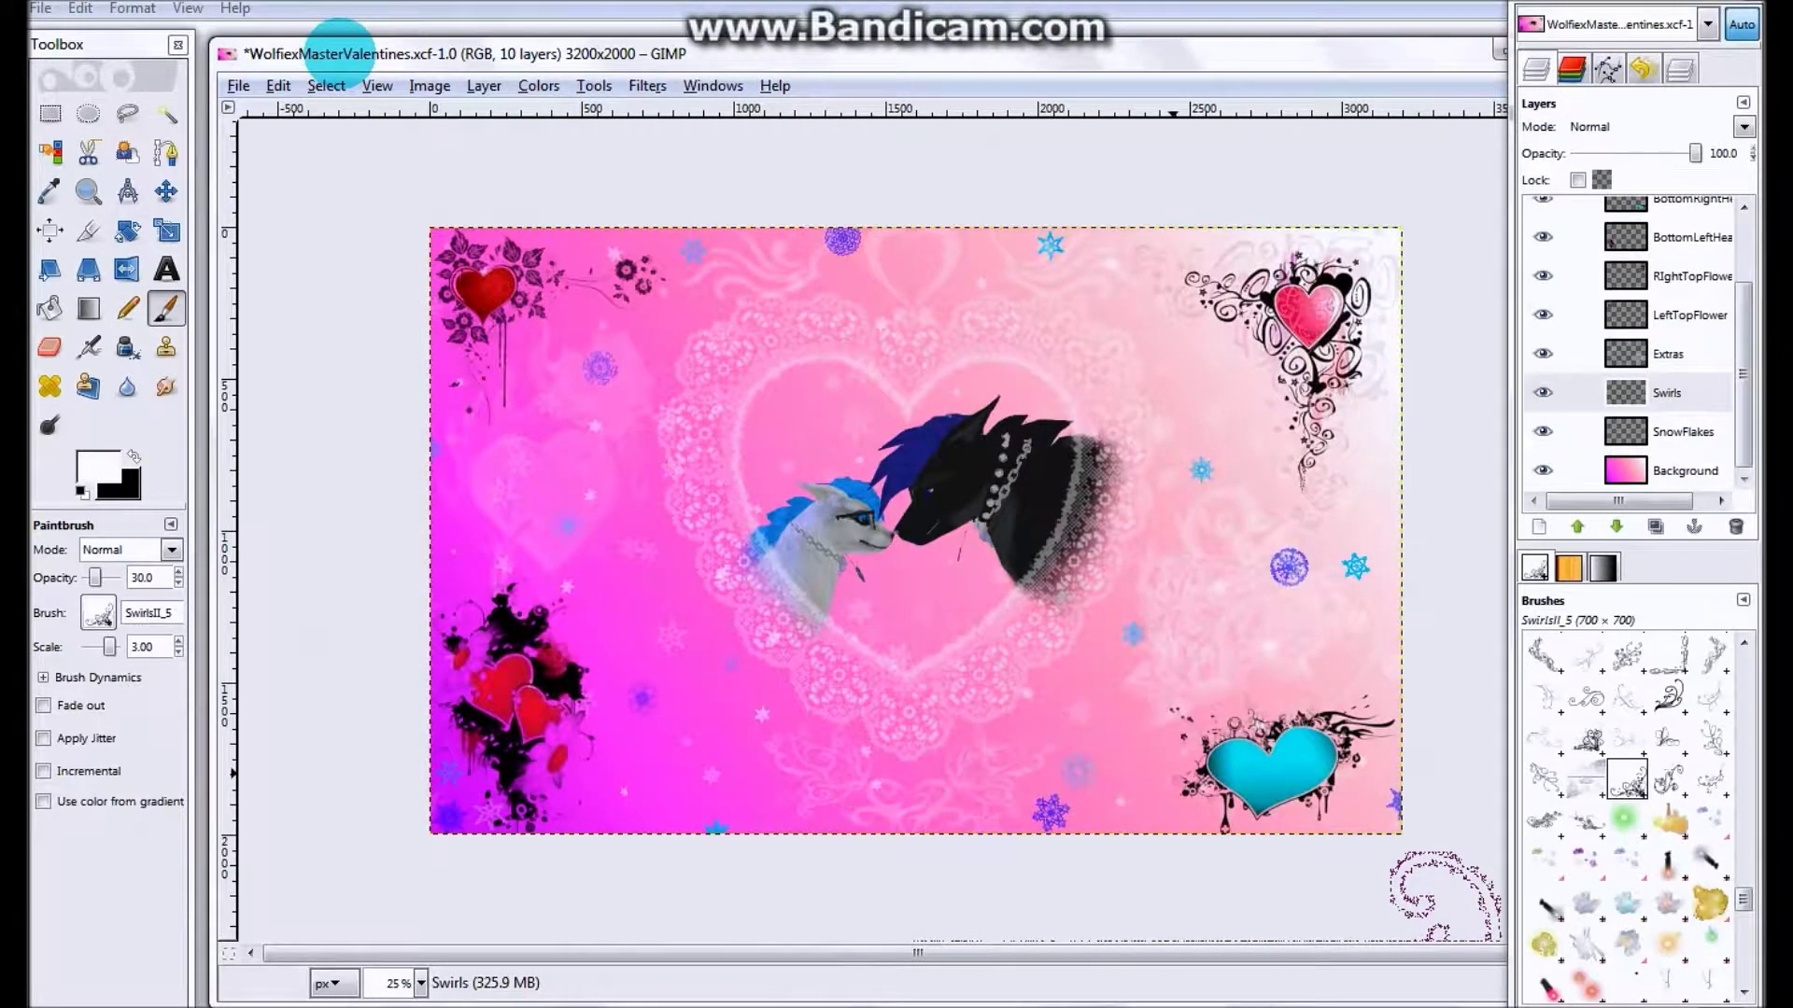
- Save the image as WolfiexMasterValentines.xcf in the My Pics folder, replacing the existing file
left_click(238, 85)
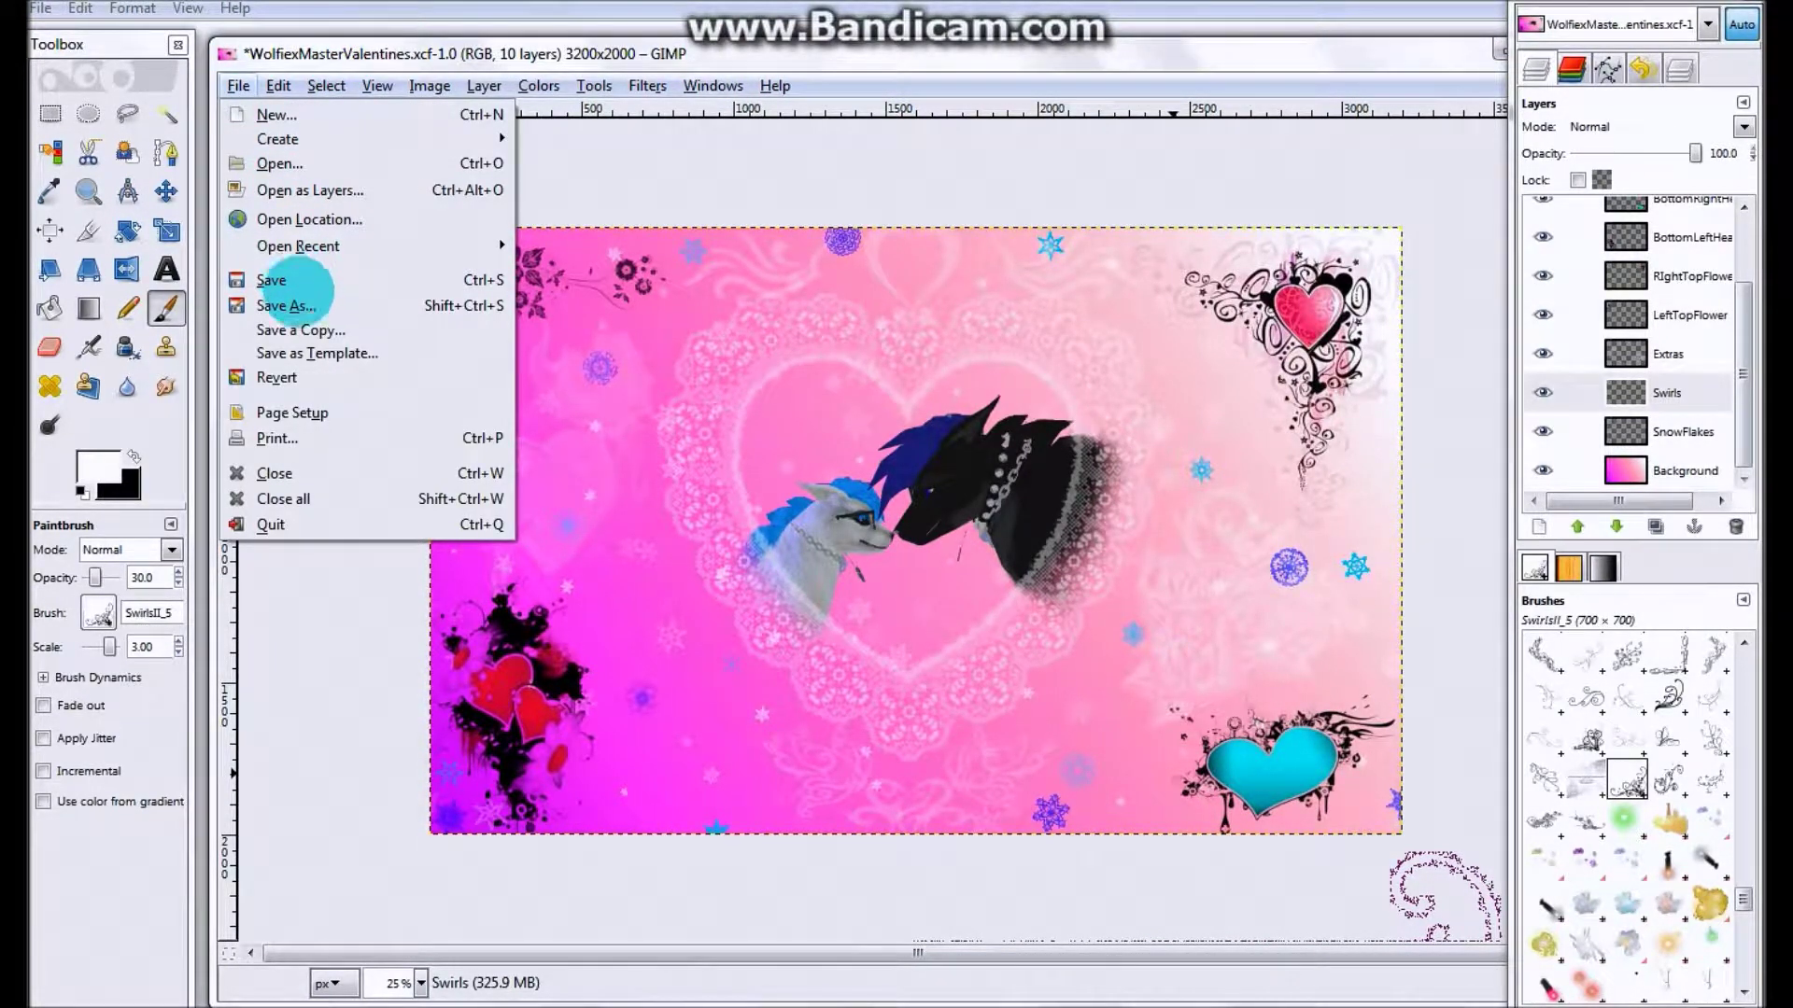
left_click(285, 306)
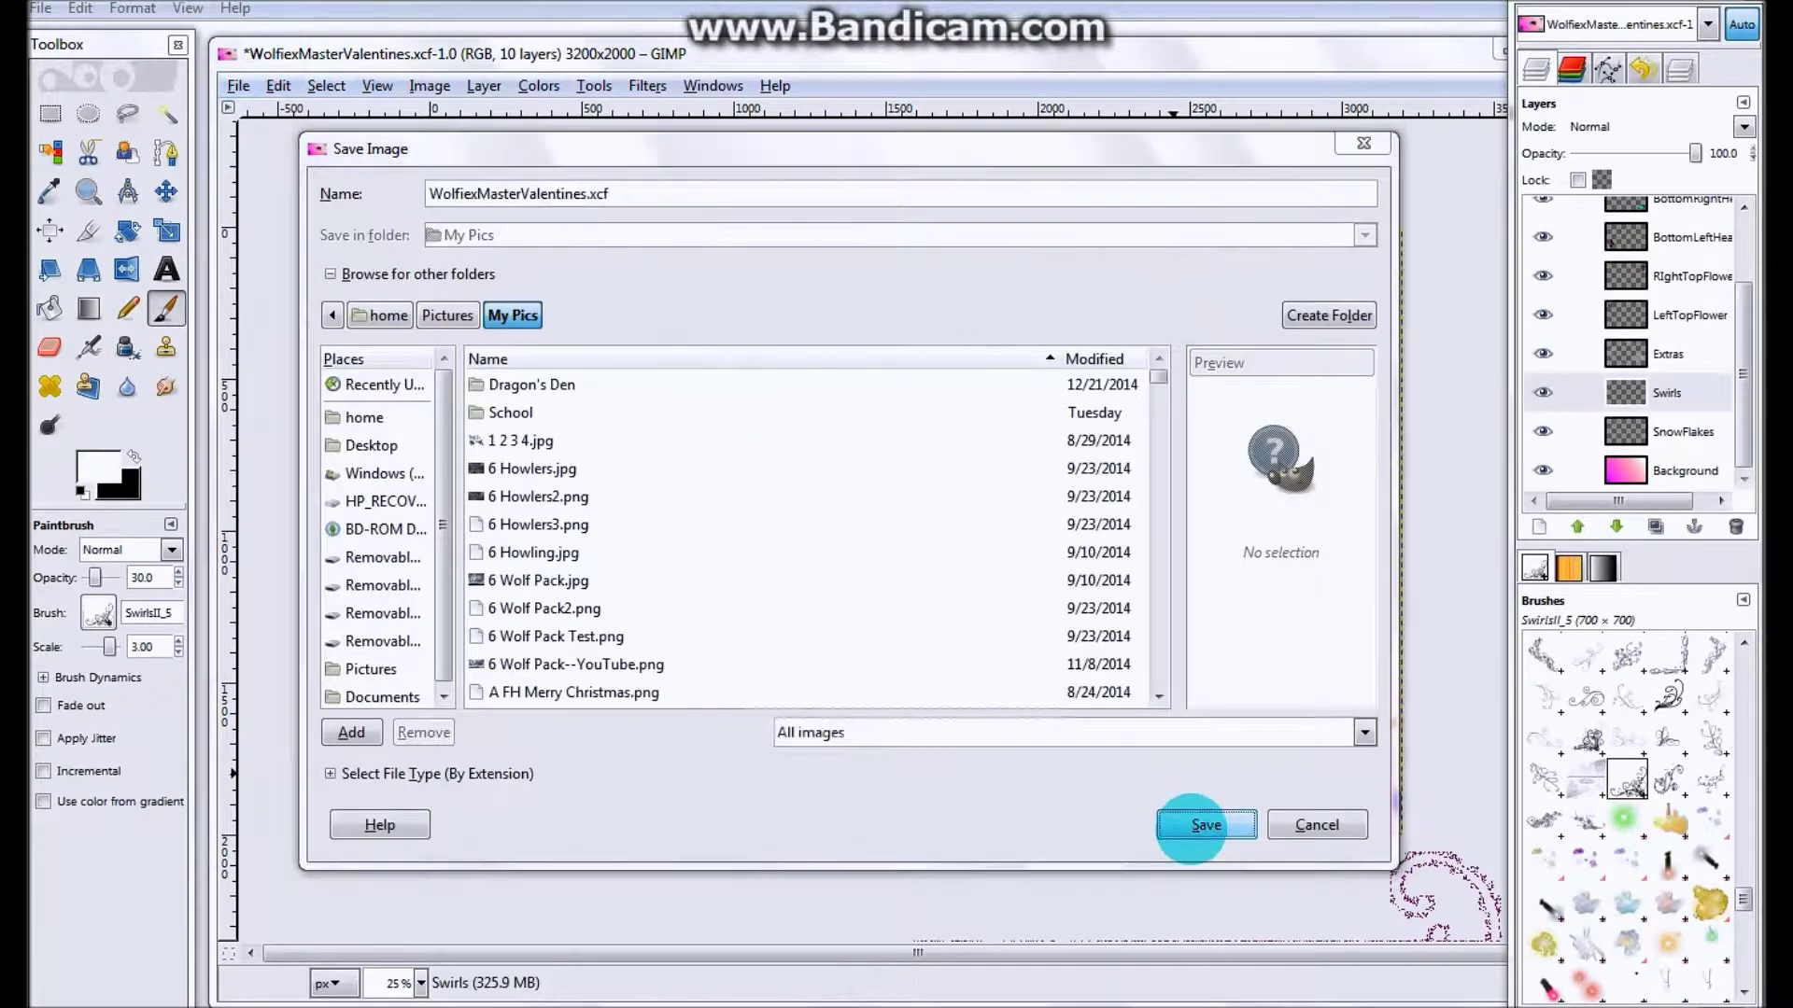
left_click(1206, 826)
left_click(937, 608)
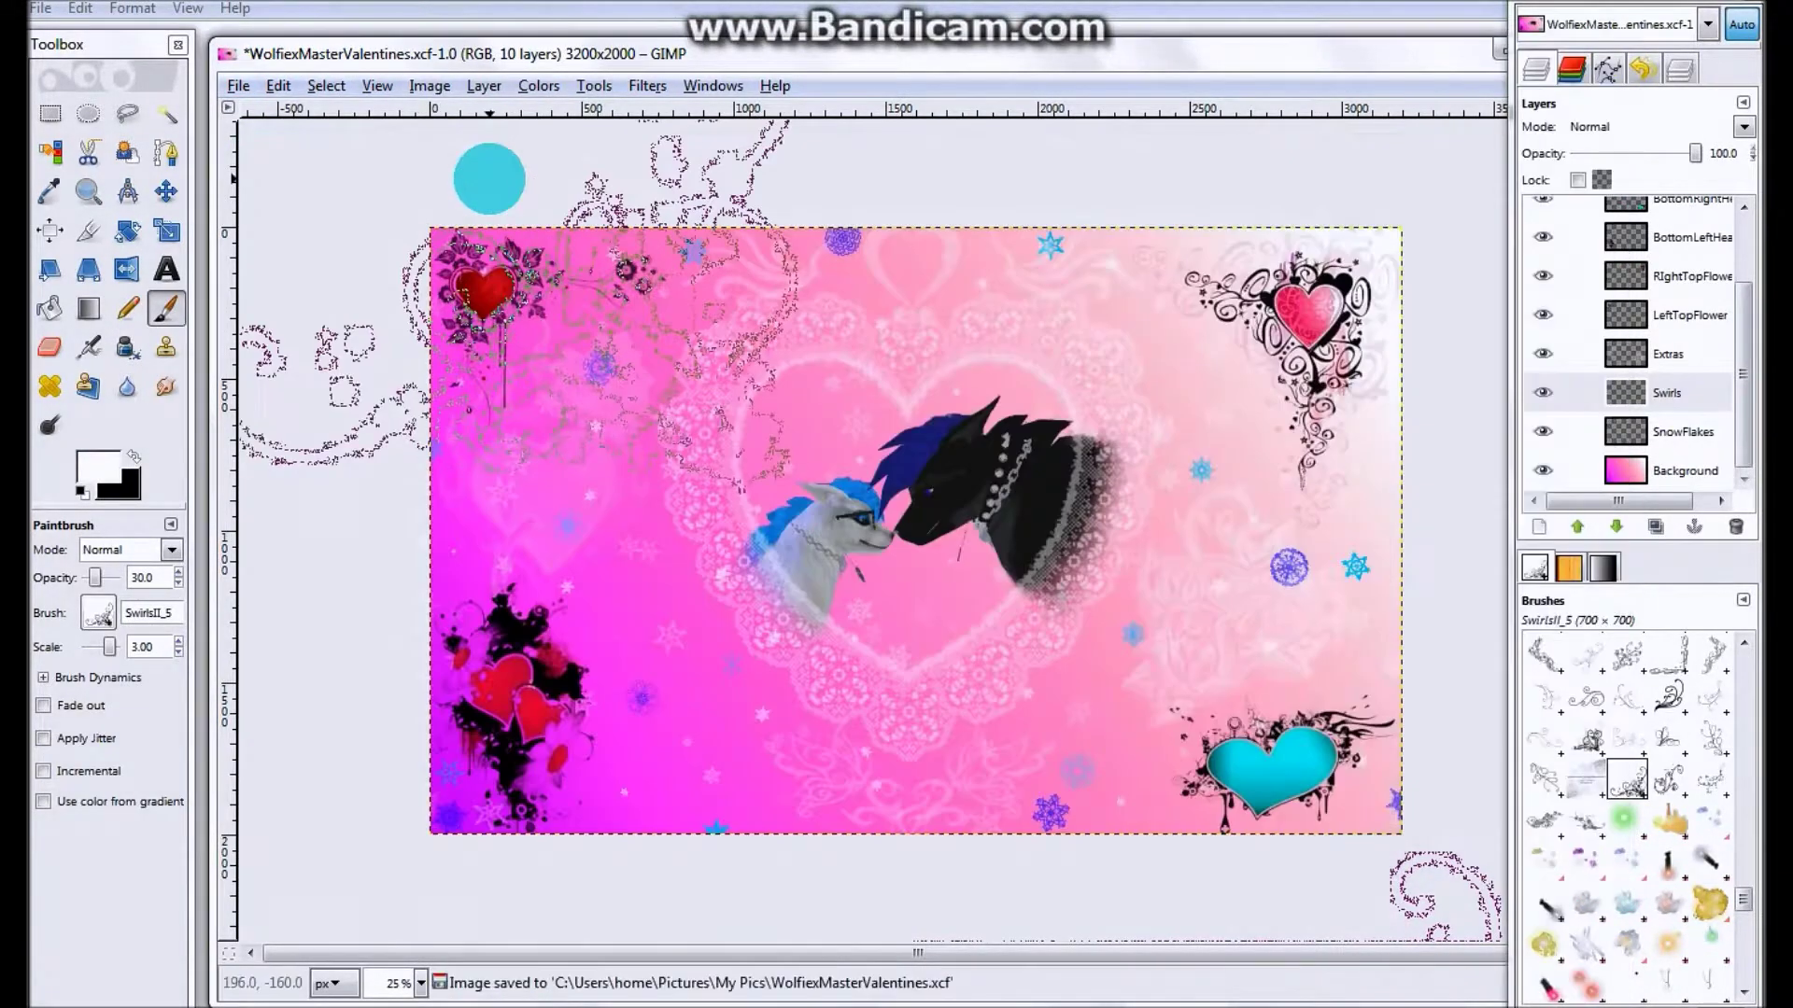
- On the Extras layer, stamp the Valentine 1 LOVE brush beside the lower-left hearts and the two-hearts2 brush above it, both at scale 1.00
scroll(1629, 812, "down", 5)
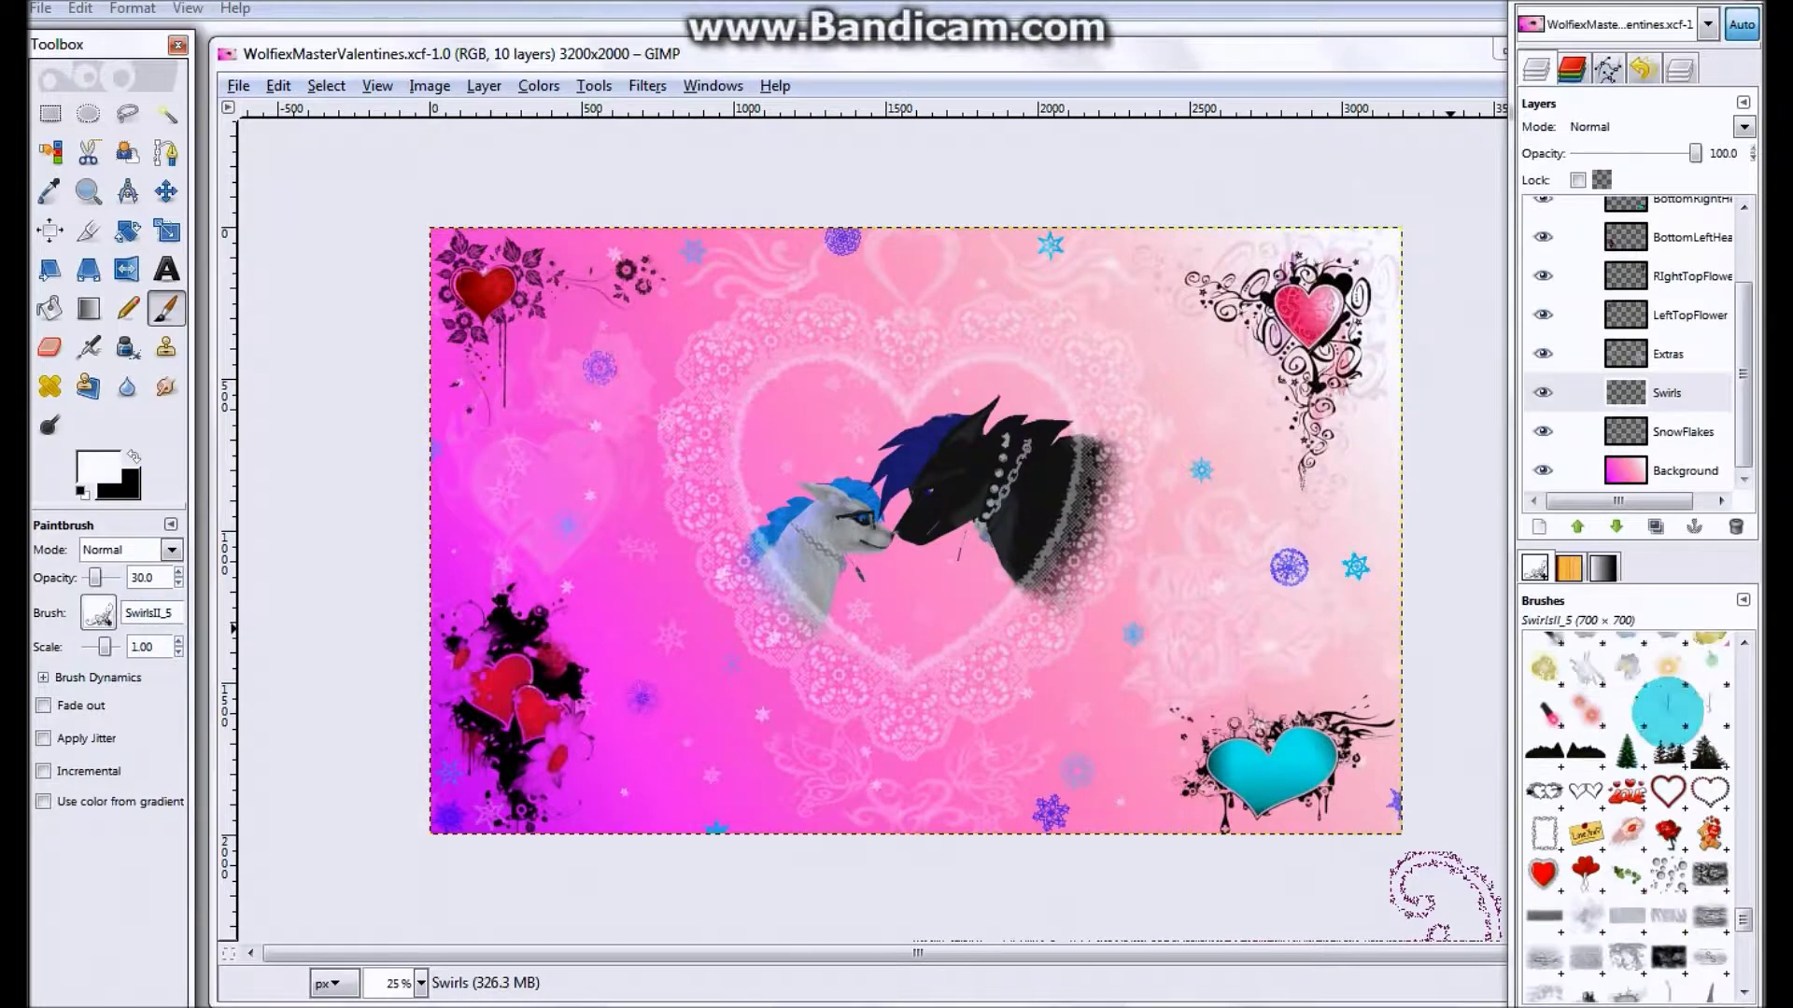
left_click(1584, 792)
left_click(620, 775)
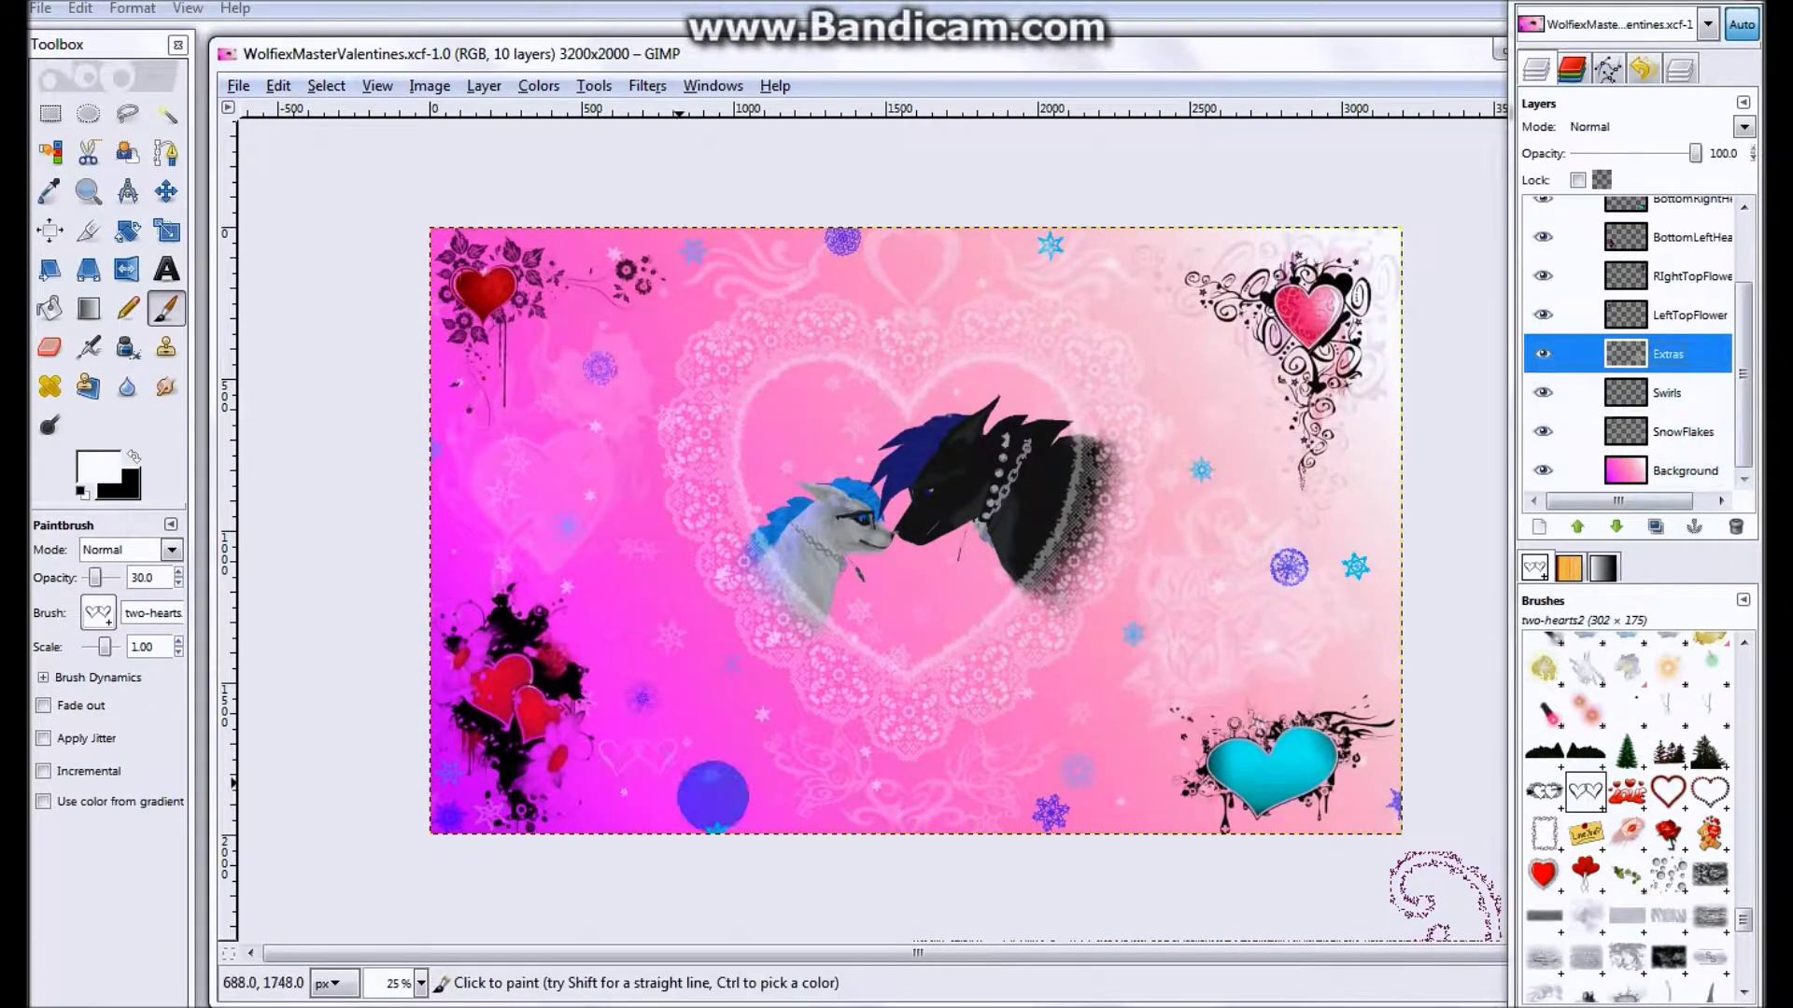
left_click(1667, 354)
left_click(1627, 791)
left_click(924, 598)
key("ctrl+z")
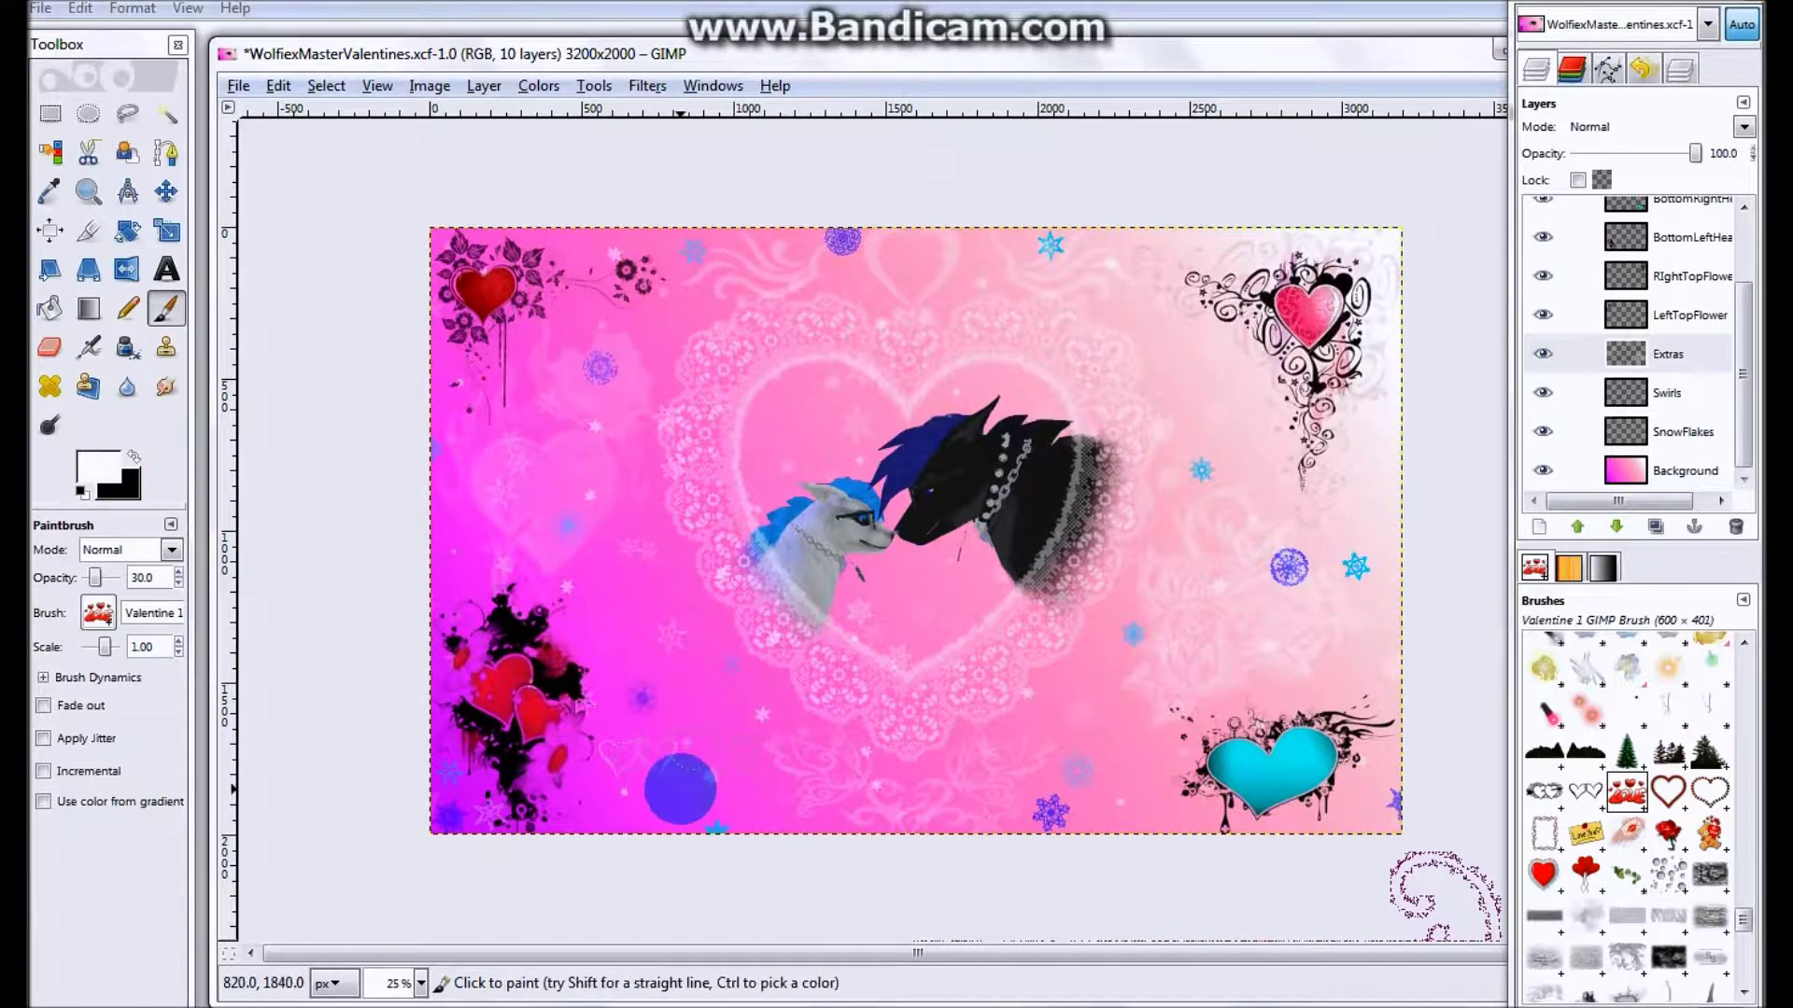
left_click(644, 728)
left_click(1585, 792)
- Try the heart outline brushes beside the upper-right corner heart on the Extras layer
scroll(1629, 798, "down", 2)
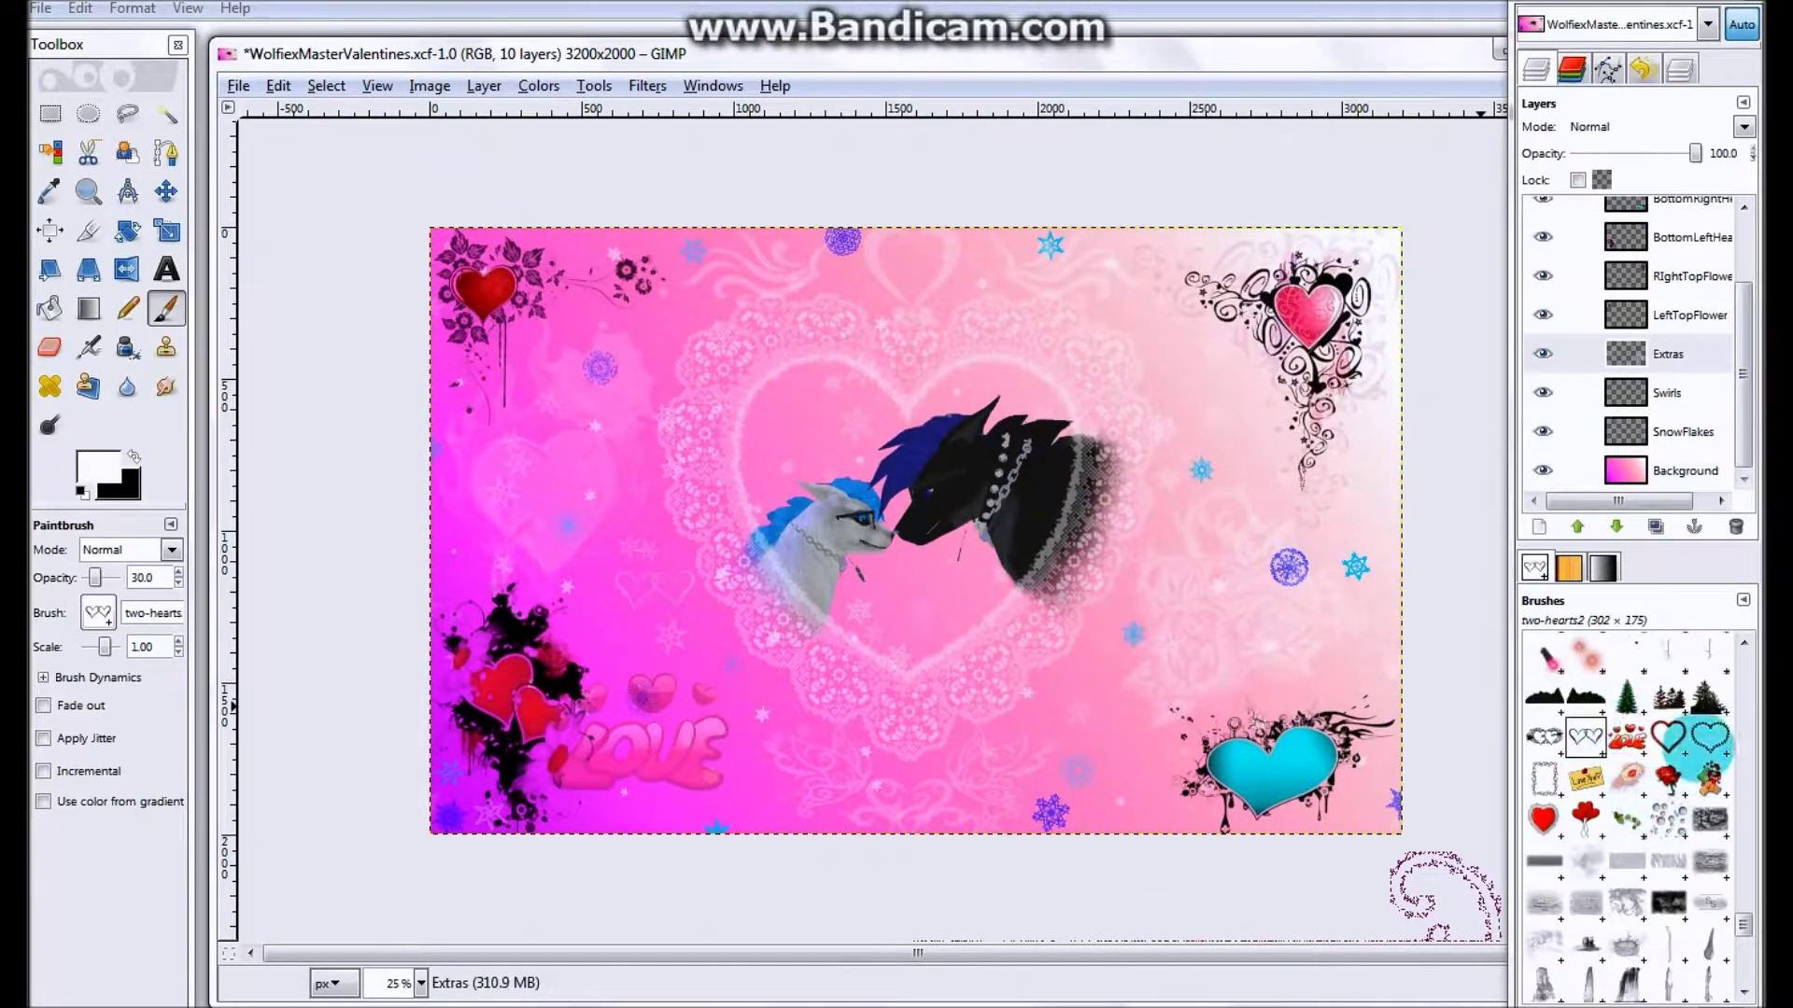
left_click(1709, 737)
left_click(1191, 369)
left_click(1668, 738)
key("ctrl+z")
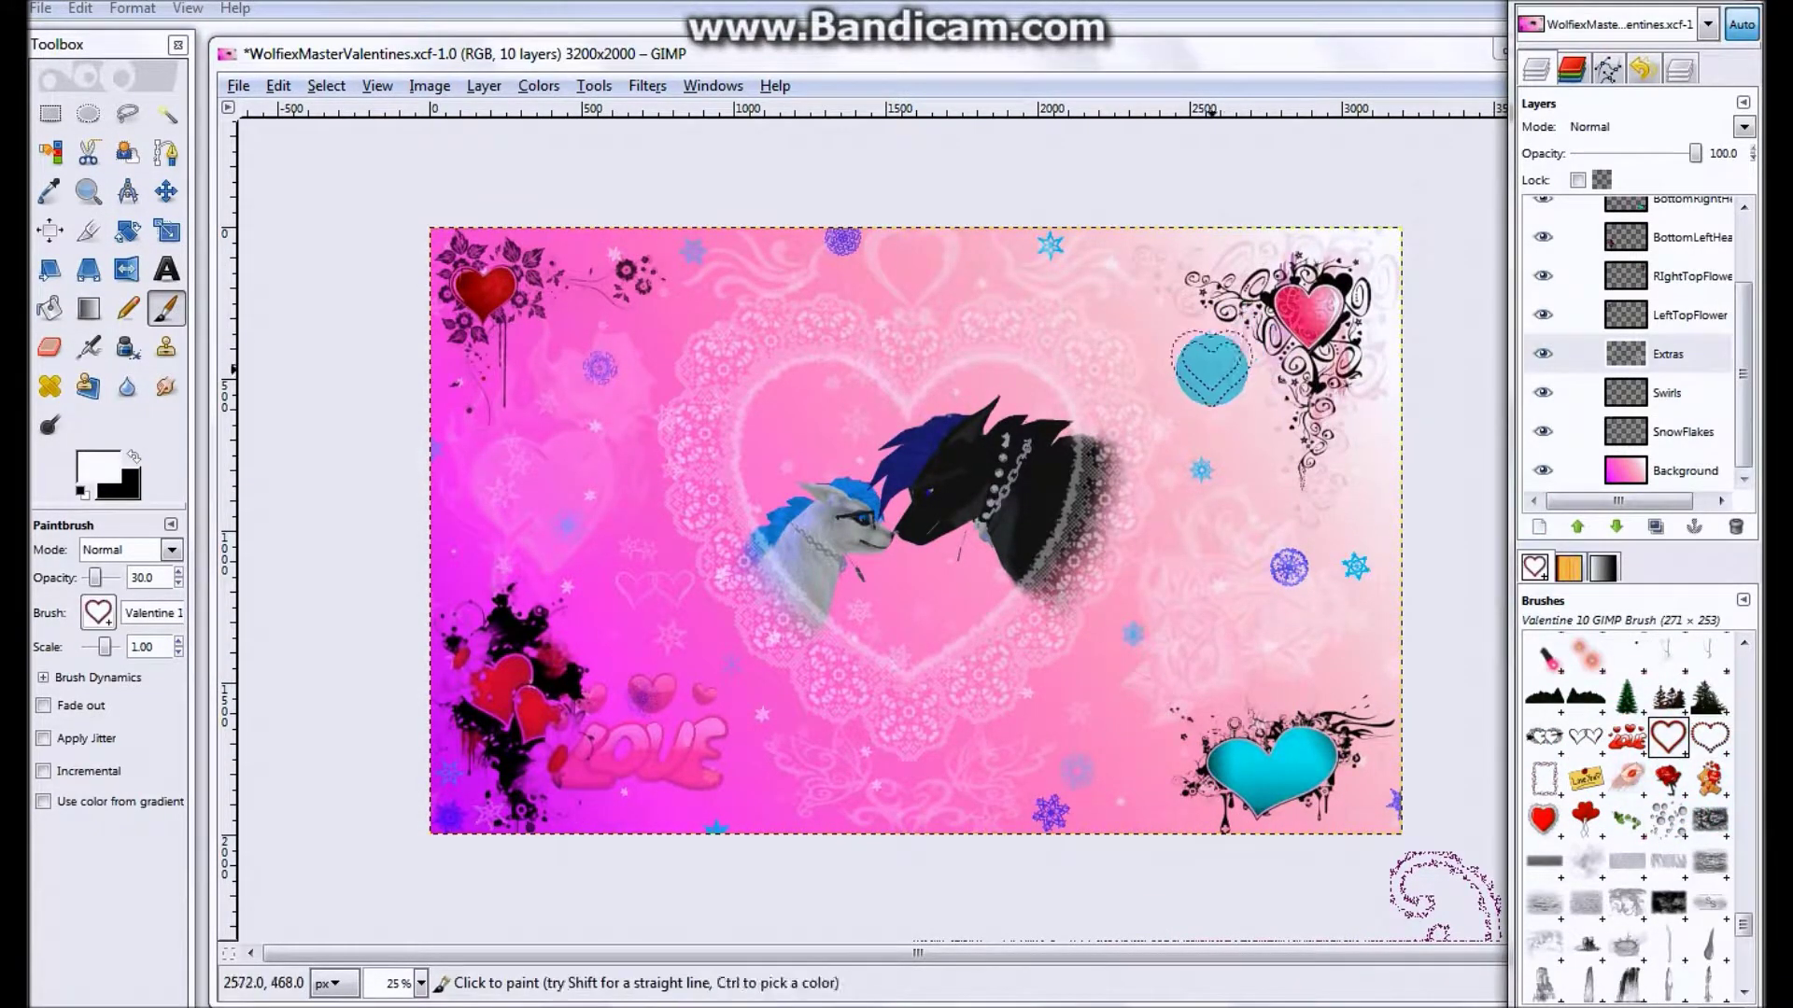
- Try the two-hearts brush at scale 2.00 between the lace heart and the teal heart
left_click(1543, 737)
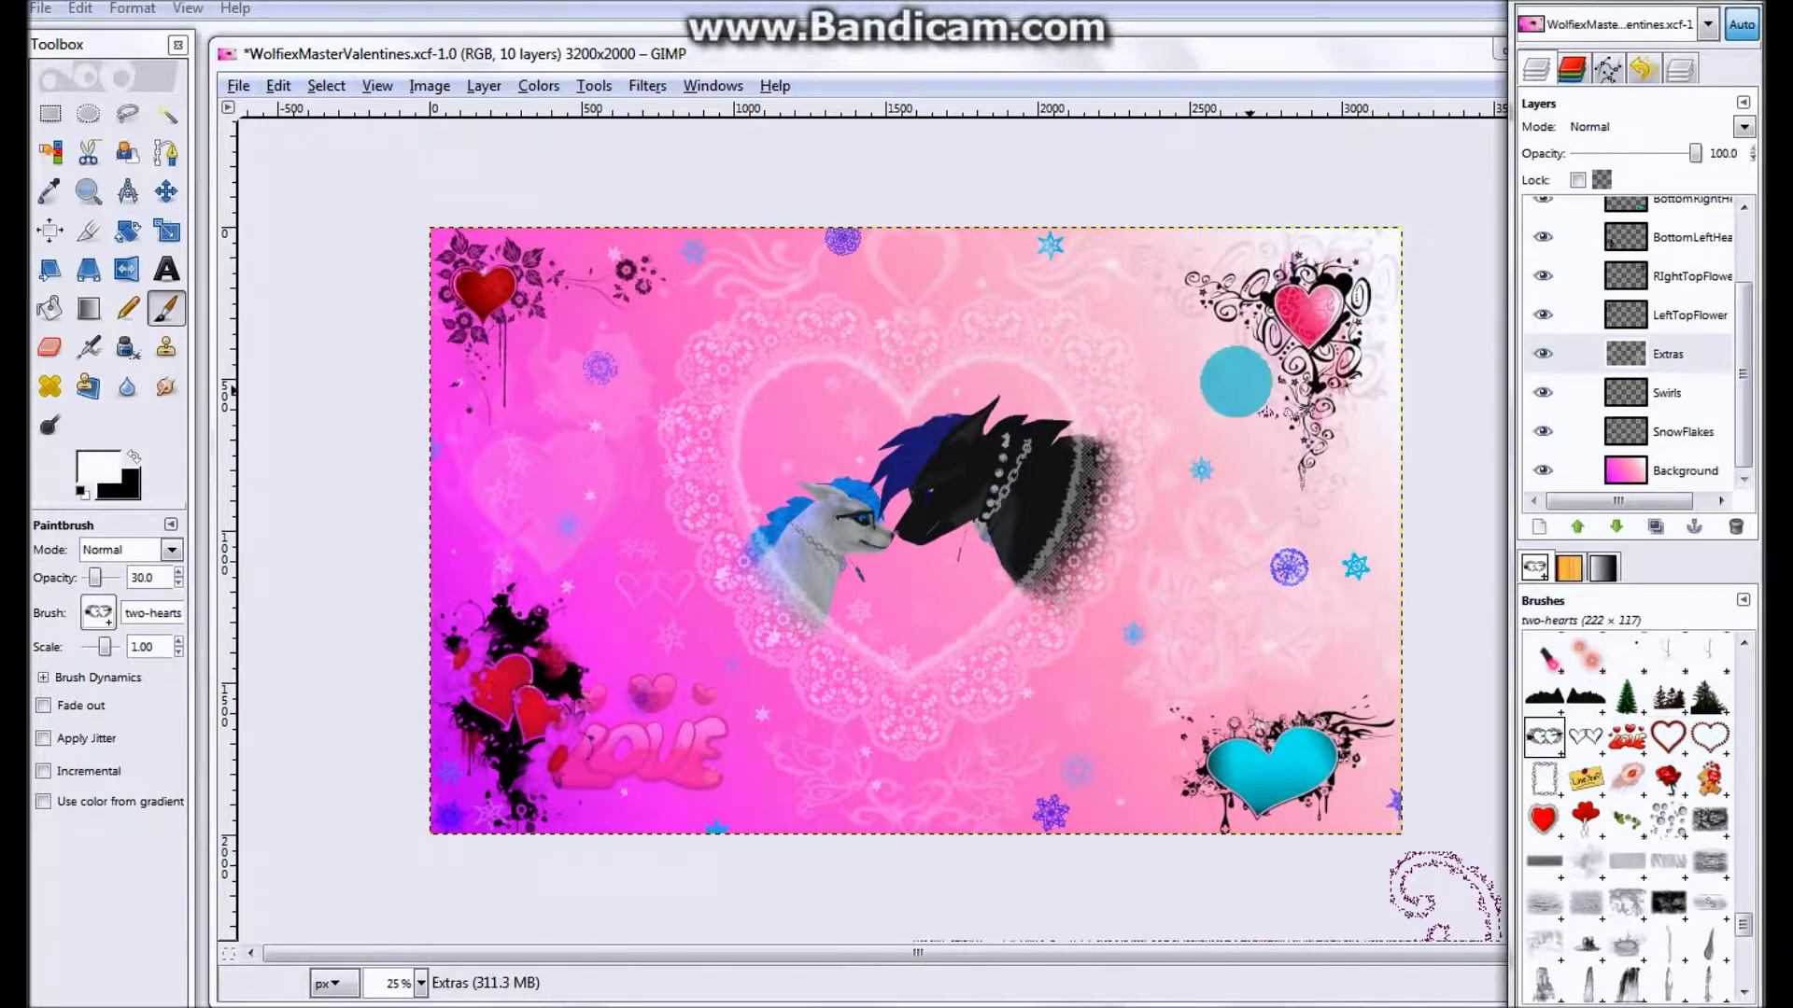
left_click_drag(150, 649, 118, 653)
type("2")
key("Return")
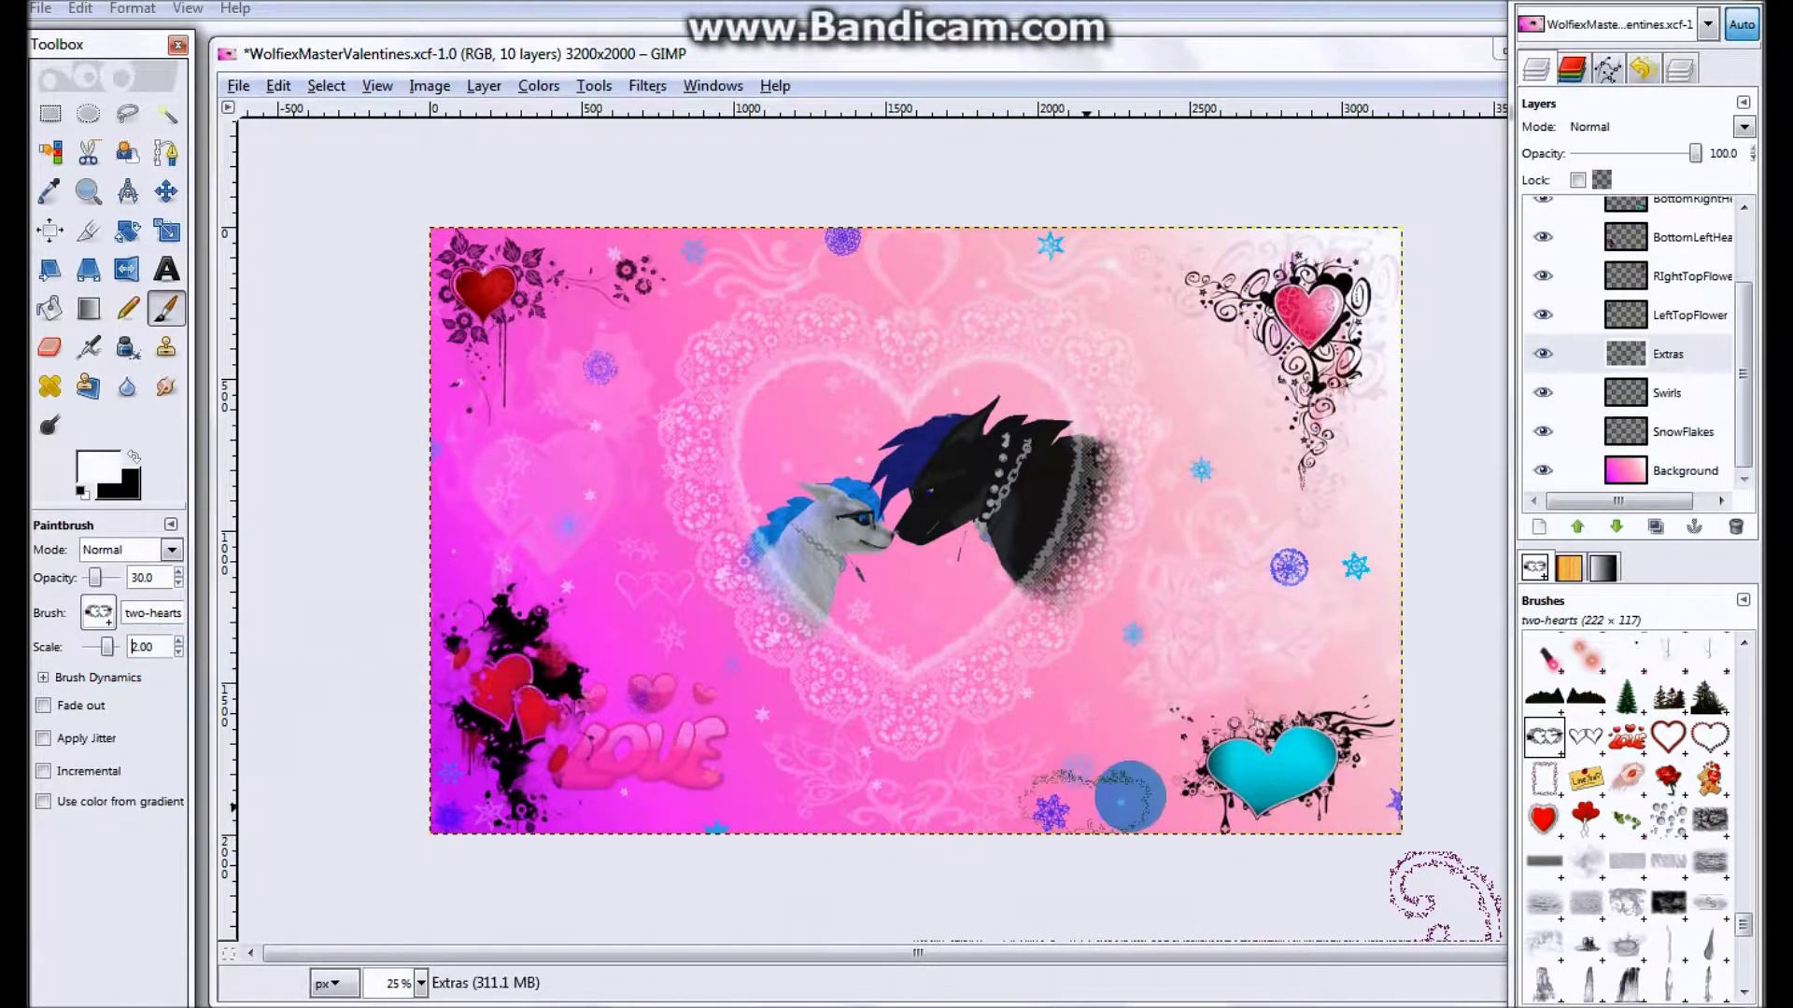
left_click(1132, 800)
key("ctrl+z")
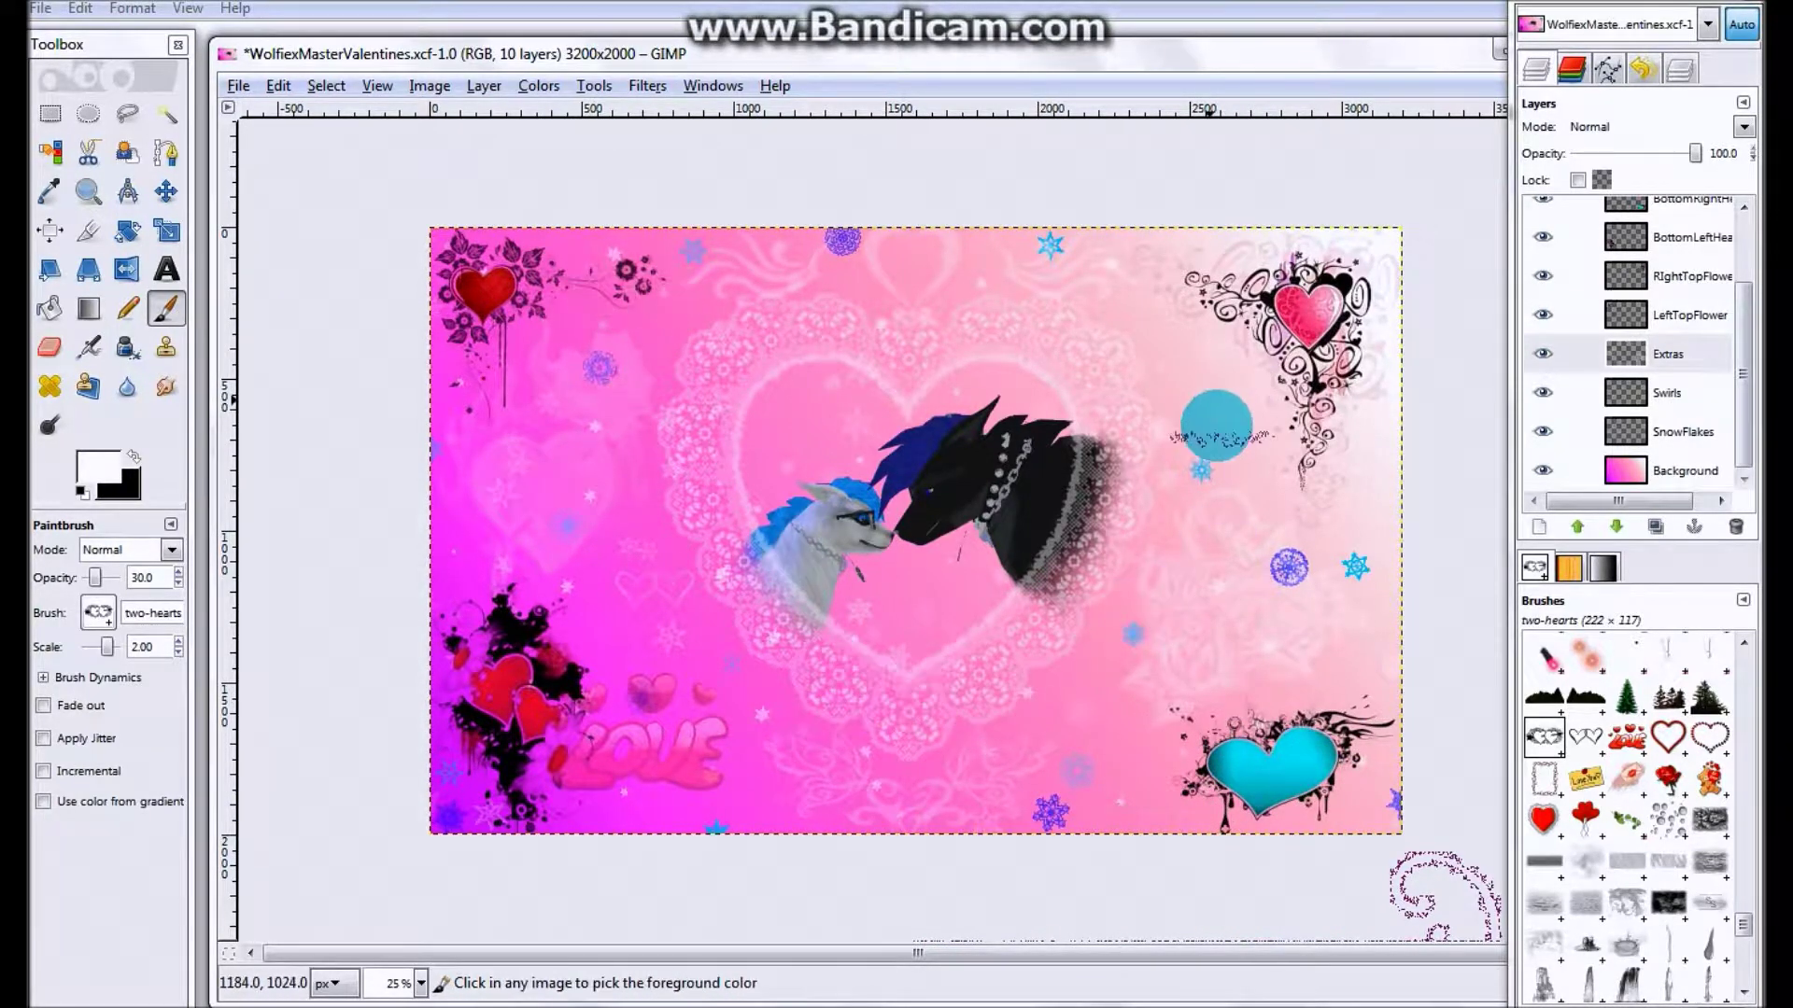
- Try the Valentine_6 rose at scale 2.00 beside the upper-right corner heart
scroll(1641, 854, "down", 1)
left_click(1667, 724)
left_click(1202, 387)
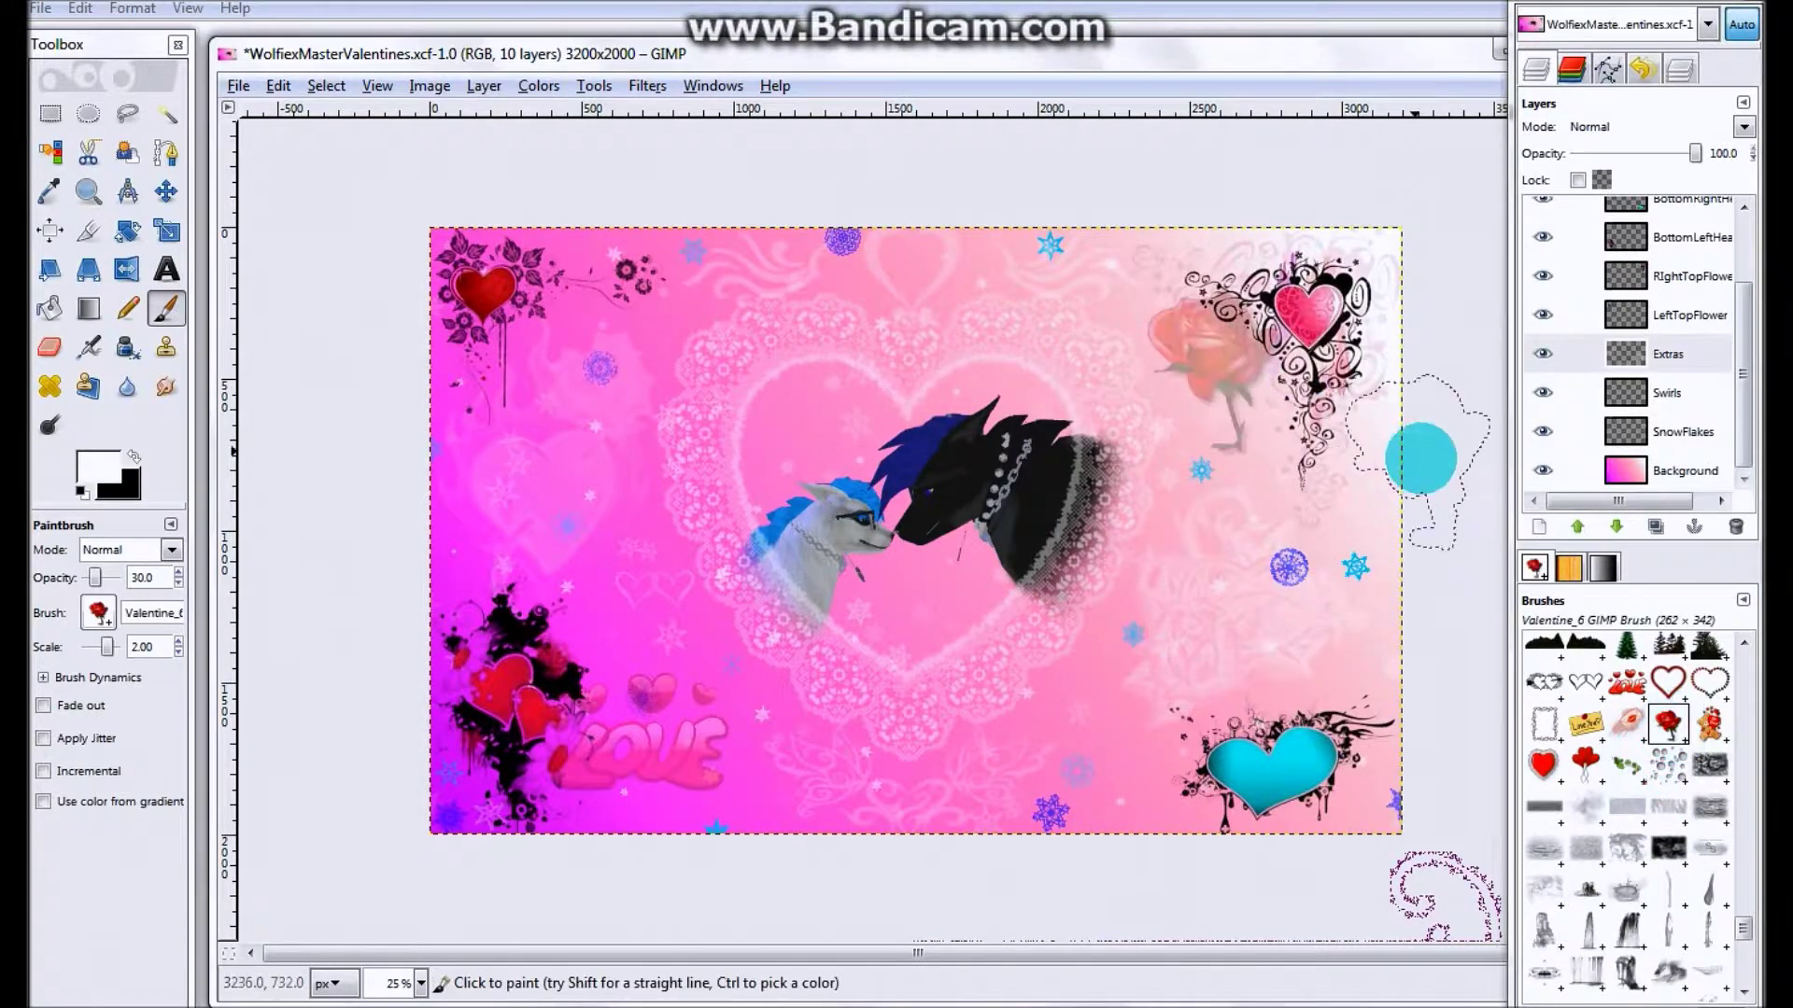
key("ctrl+z")
- Try the Valentine_9 heart balloons at scale 2.00 beside the upper-right corner heart
left_click(1586, 764)
left_click(1231, 409)
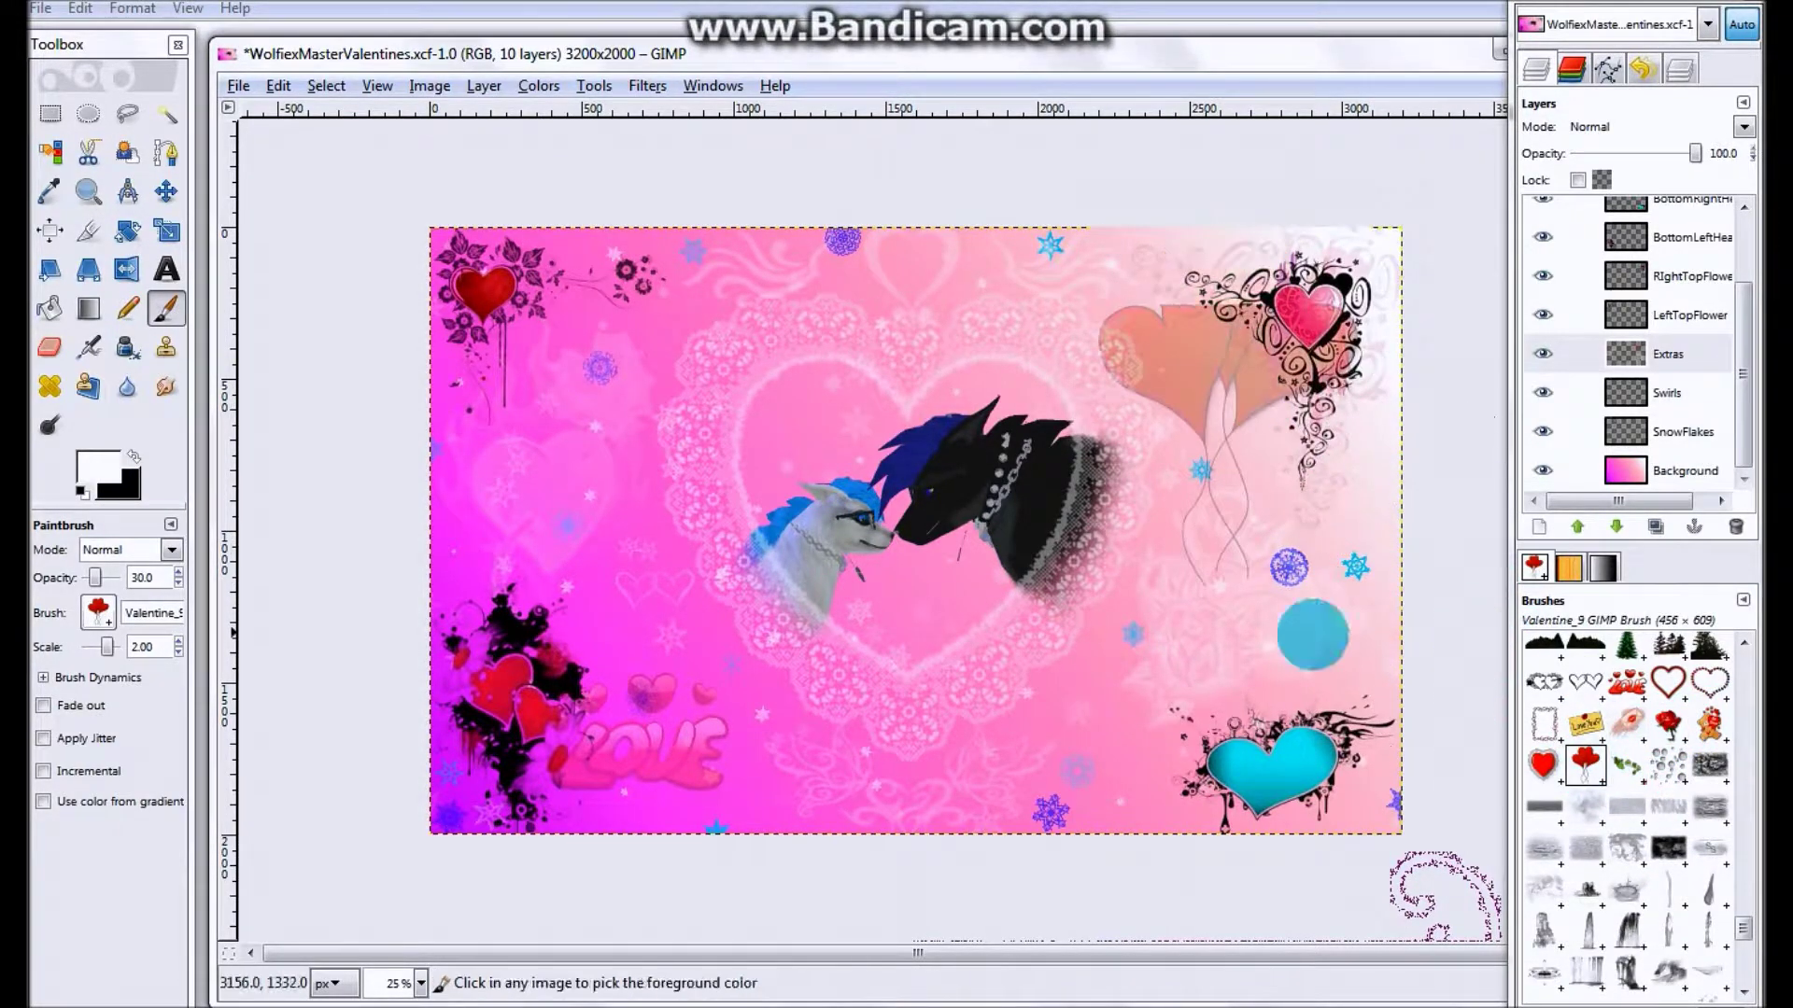
key("ctrl+z")
- Try the Valentine_9 heart balloons at a lower opacity above the teal heart
left_click(146, 577)
key("BackSpace")
type("1")
left_click(1282, 626)
key("ctrl+z")
- Try the heart balloons on the Swirls layer, above the teal heart and beside the upper-right corner heart
left_click(1643, 393)
left_click(1294, 644)
key("ctrl+z")
left_click(1253, 409)
key("ctrl+z")
- Stamp the Valentine_7 teddy bear at opacity 30 and scale 2.00 on the Swirls layer, beside the upper-right corner heart
left_click(137, 577)
key("BackSpace")
type("3")
left_click(1705, 723)
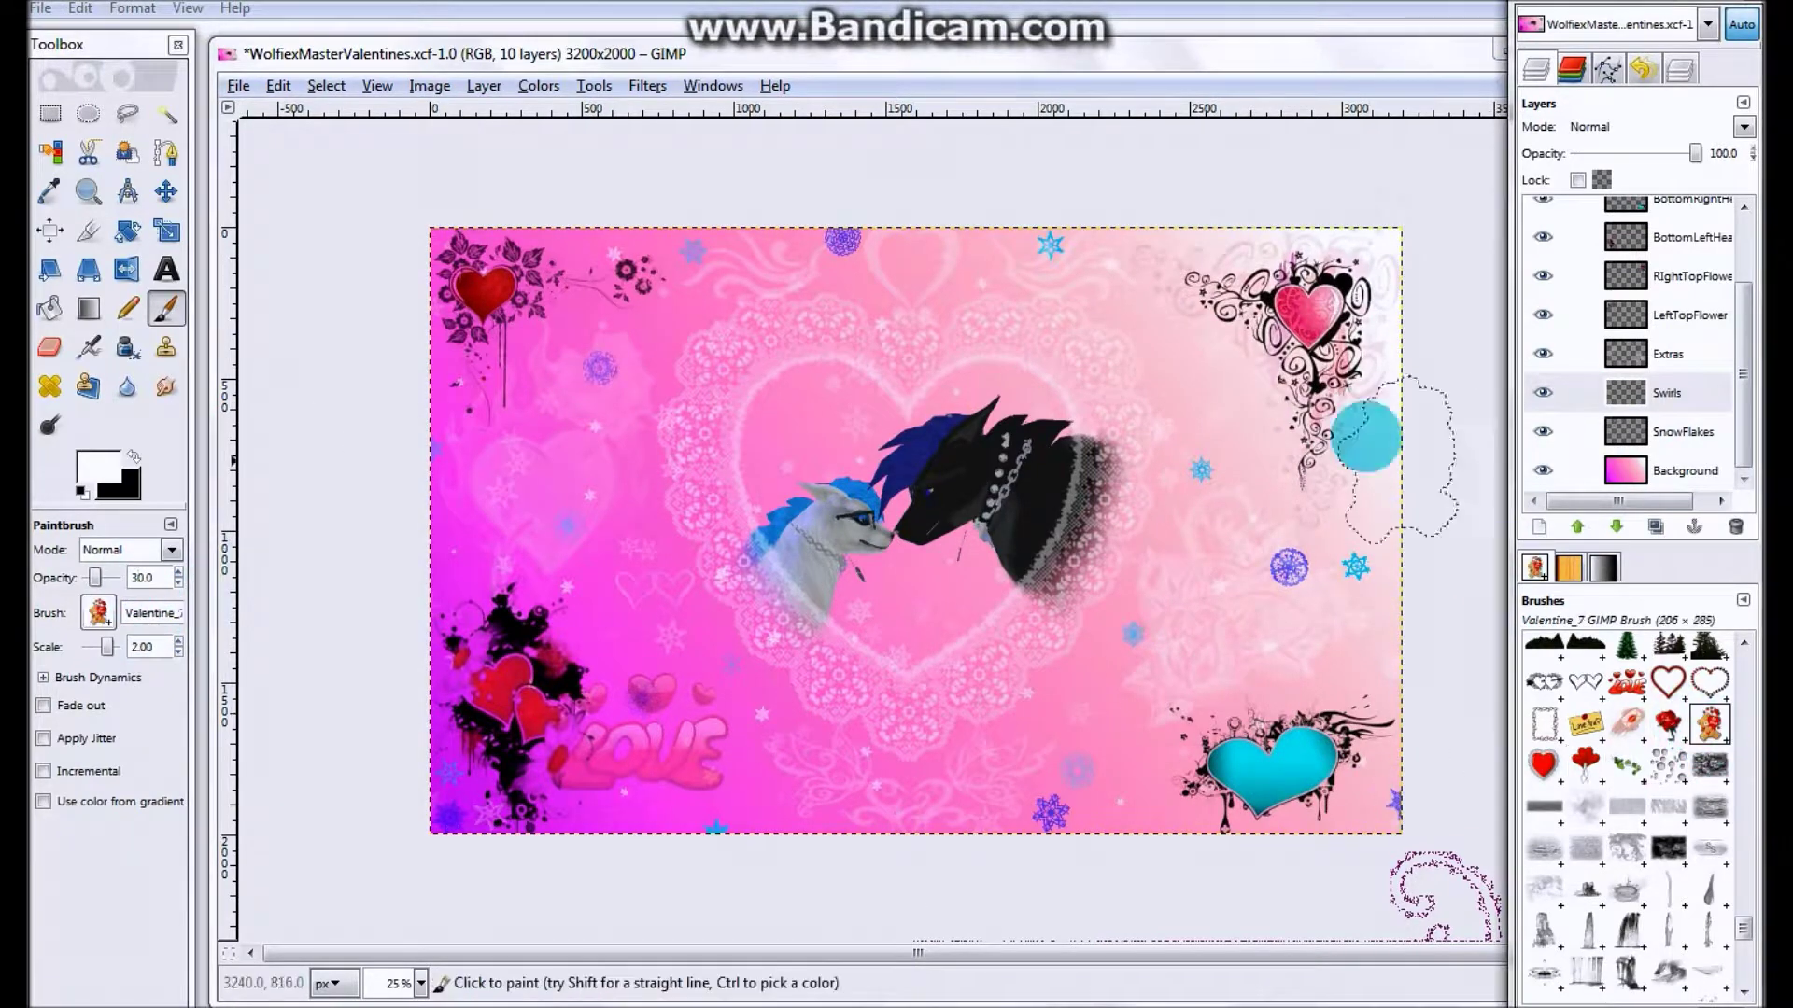
left_click(1215, 388)
- Try the Valentine_6 rose at scale 1.00 in the lace heart's upper notch on the Swirls layer
left_click(1668, 725)
left_click_drag(155, 645, 115, 651)
type("1")
left_click(901, 358)
key("ctrl+z")
- Try the Valentine_6 rose in the lace heart's upper notch on the CenterHeart layer
scroll(1683, 329, "up", 3)
left_click(1679, 223)
left_click(901, 357)
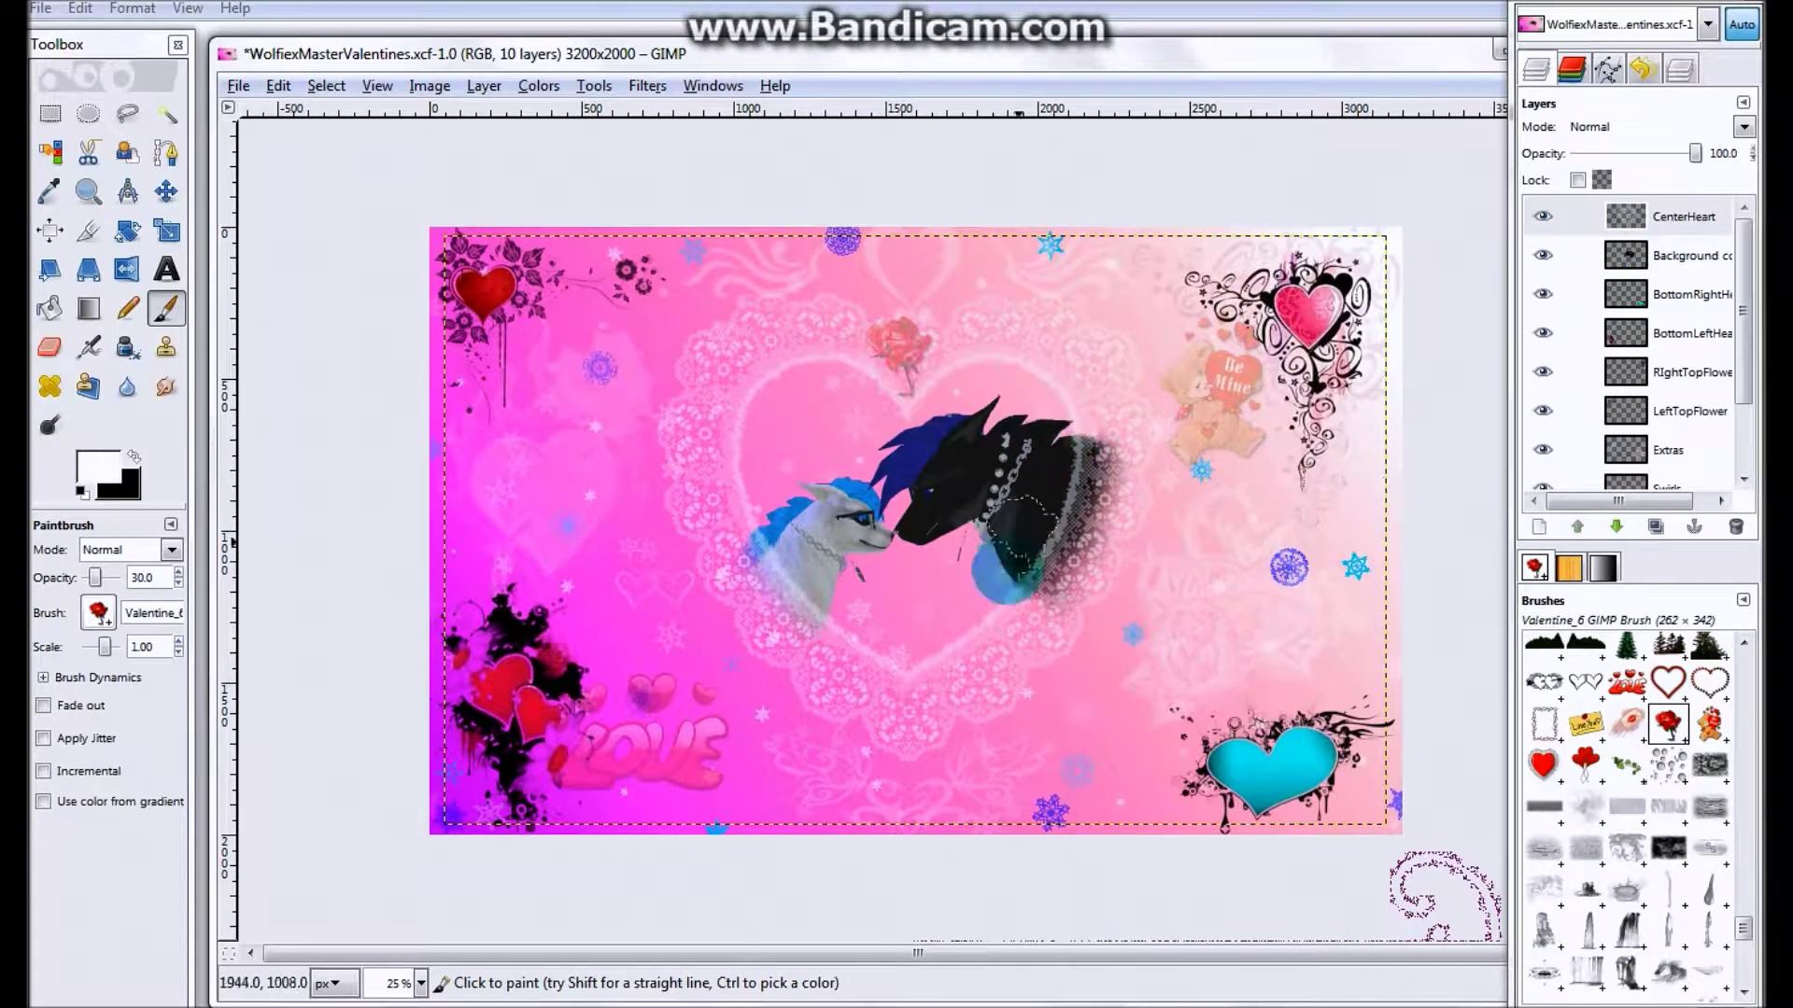
- Try the Valentine_4 Love You note beside the upper-left corner heart, and undo it together with the rose stamp
left_click(1584, 725)
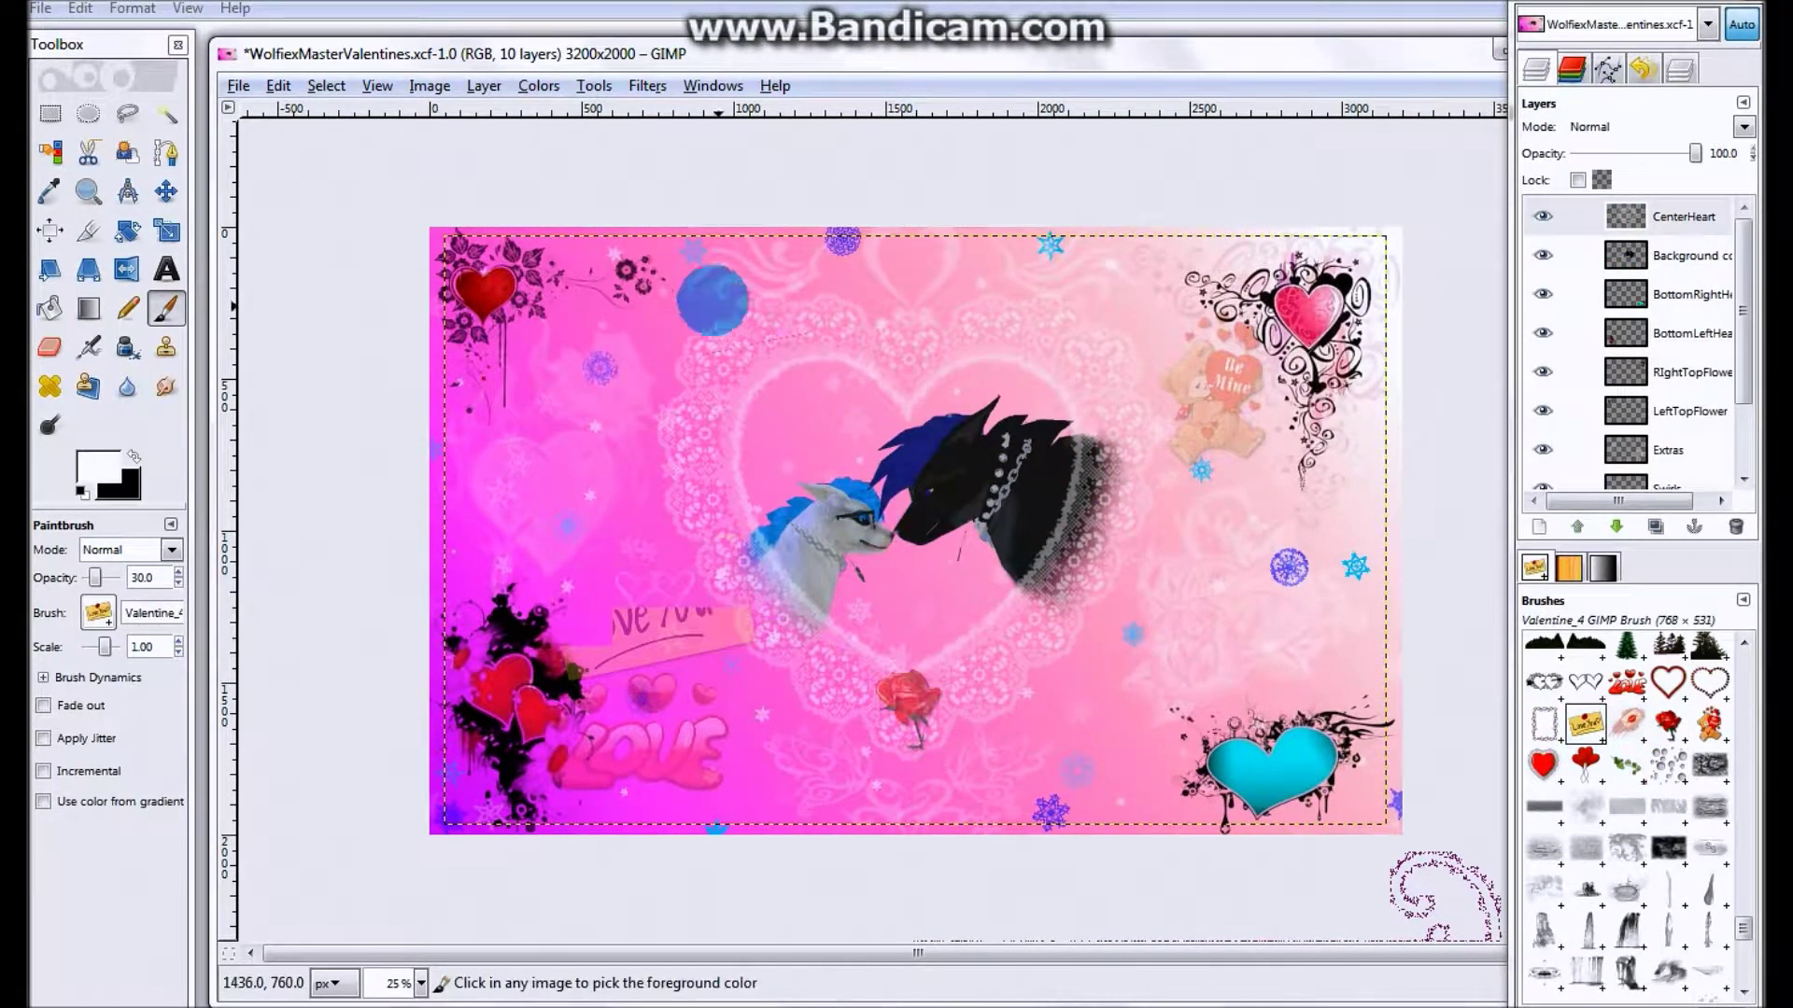
left_click(670, 289)
left_click(1667, 483)
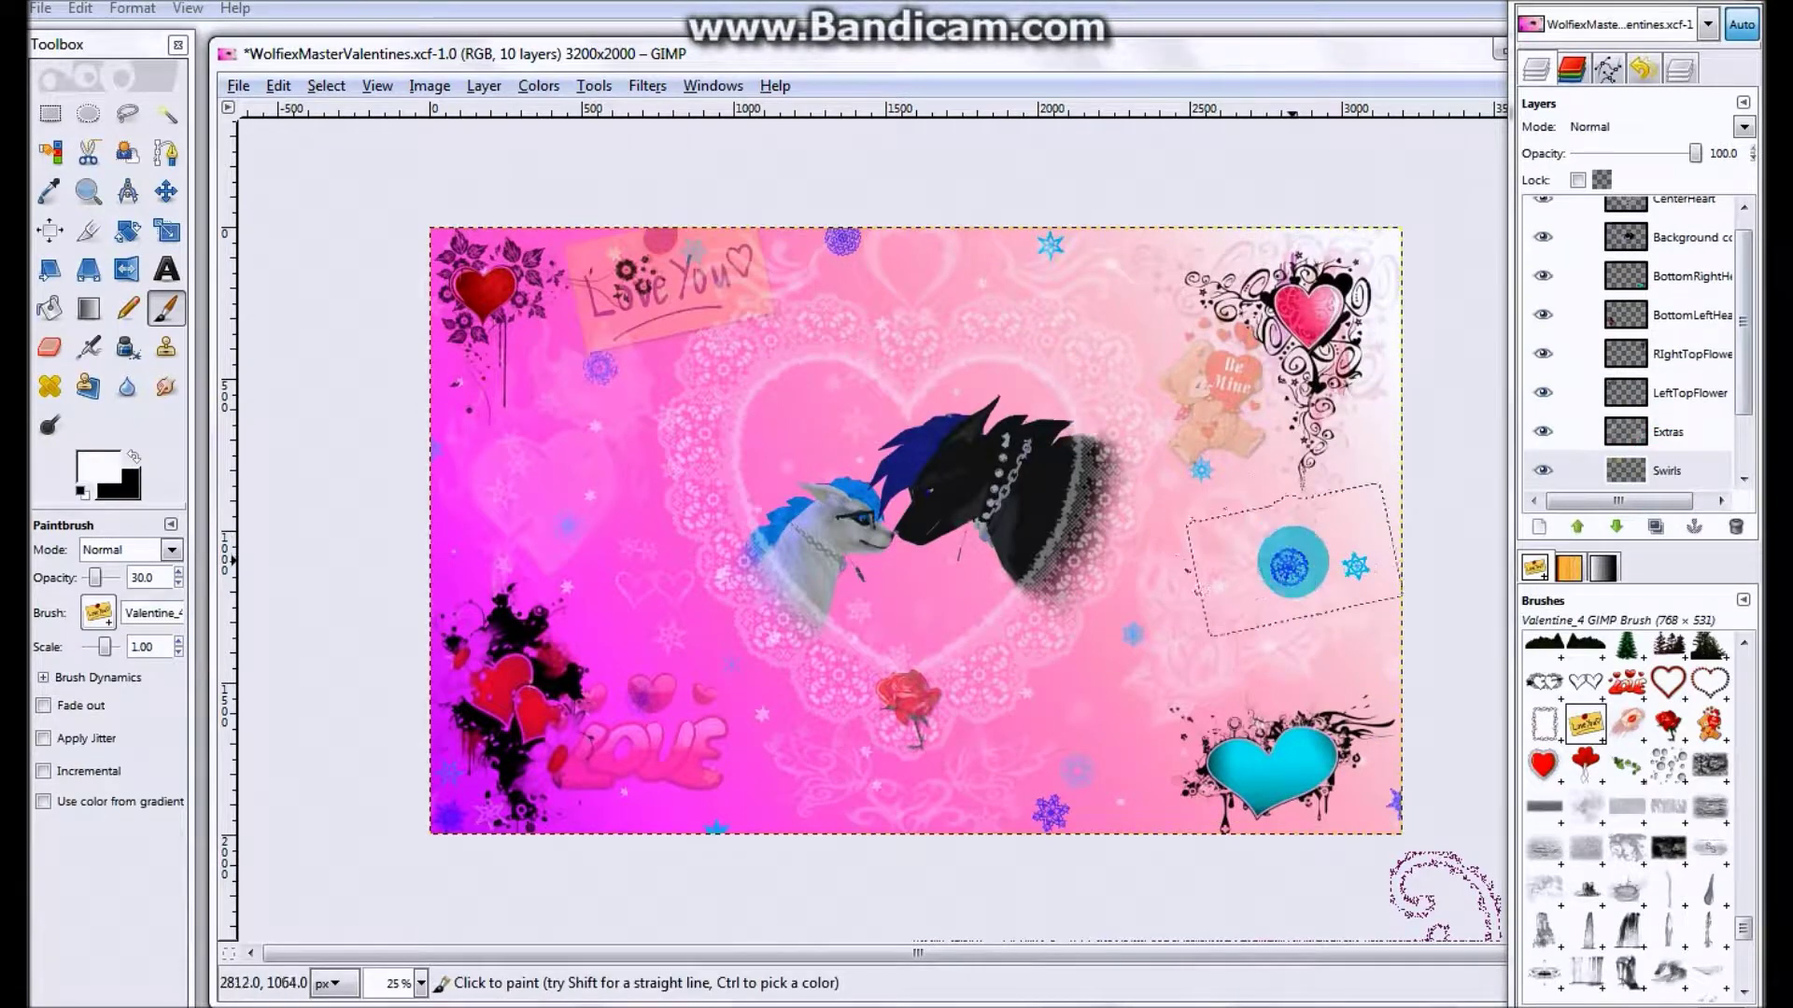
key("ctrl+z")
- Stamp the Valentine_6 rose at scale 1.00 just left of the teal heart on the Swirls layer
left_click(1667, 724)
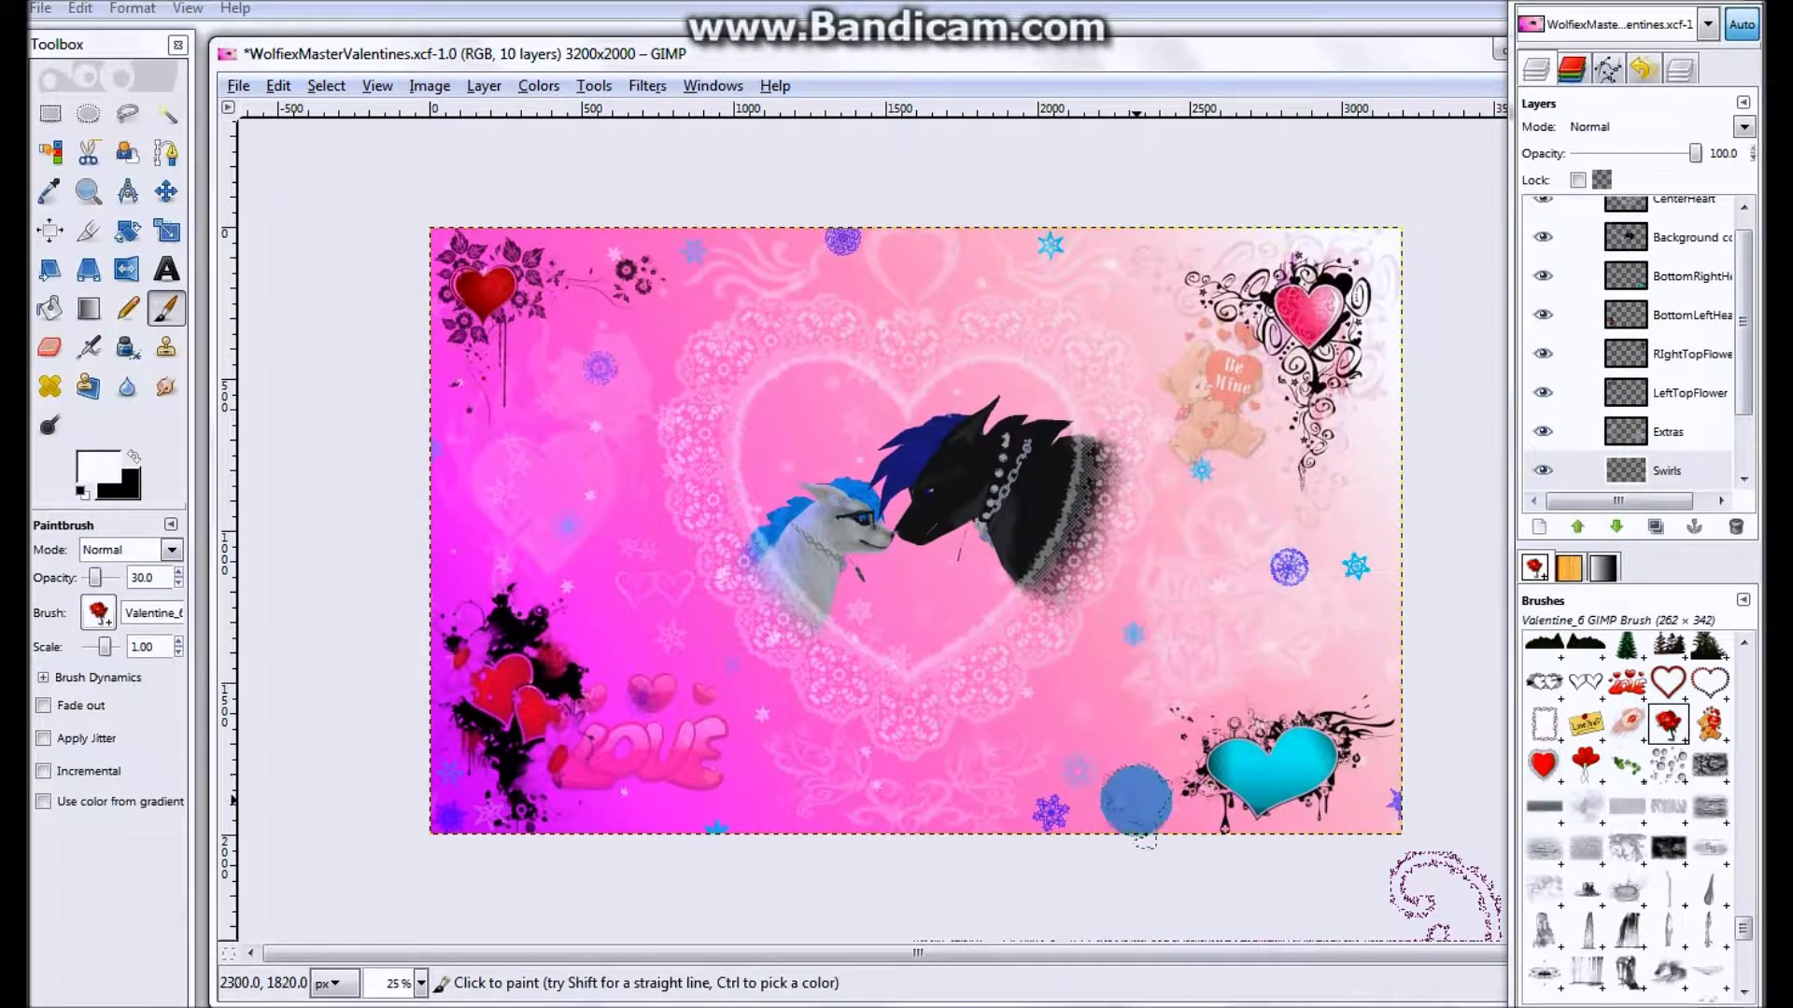
left_click(1083, 662)
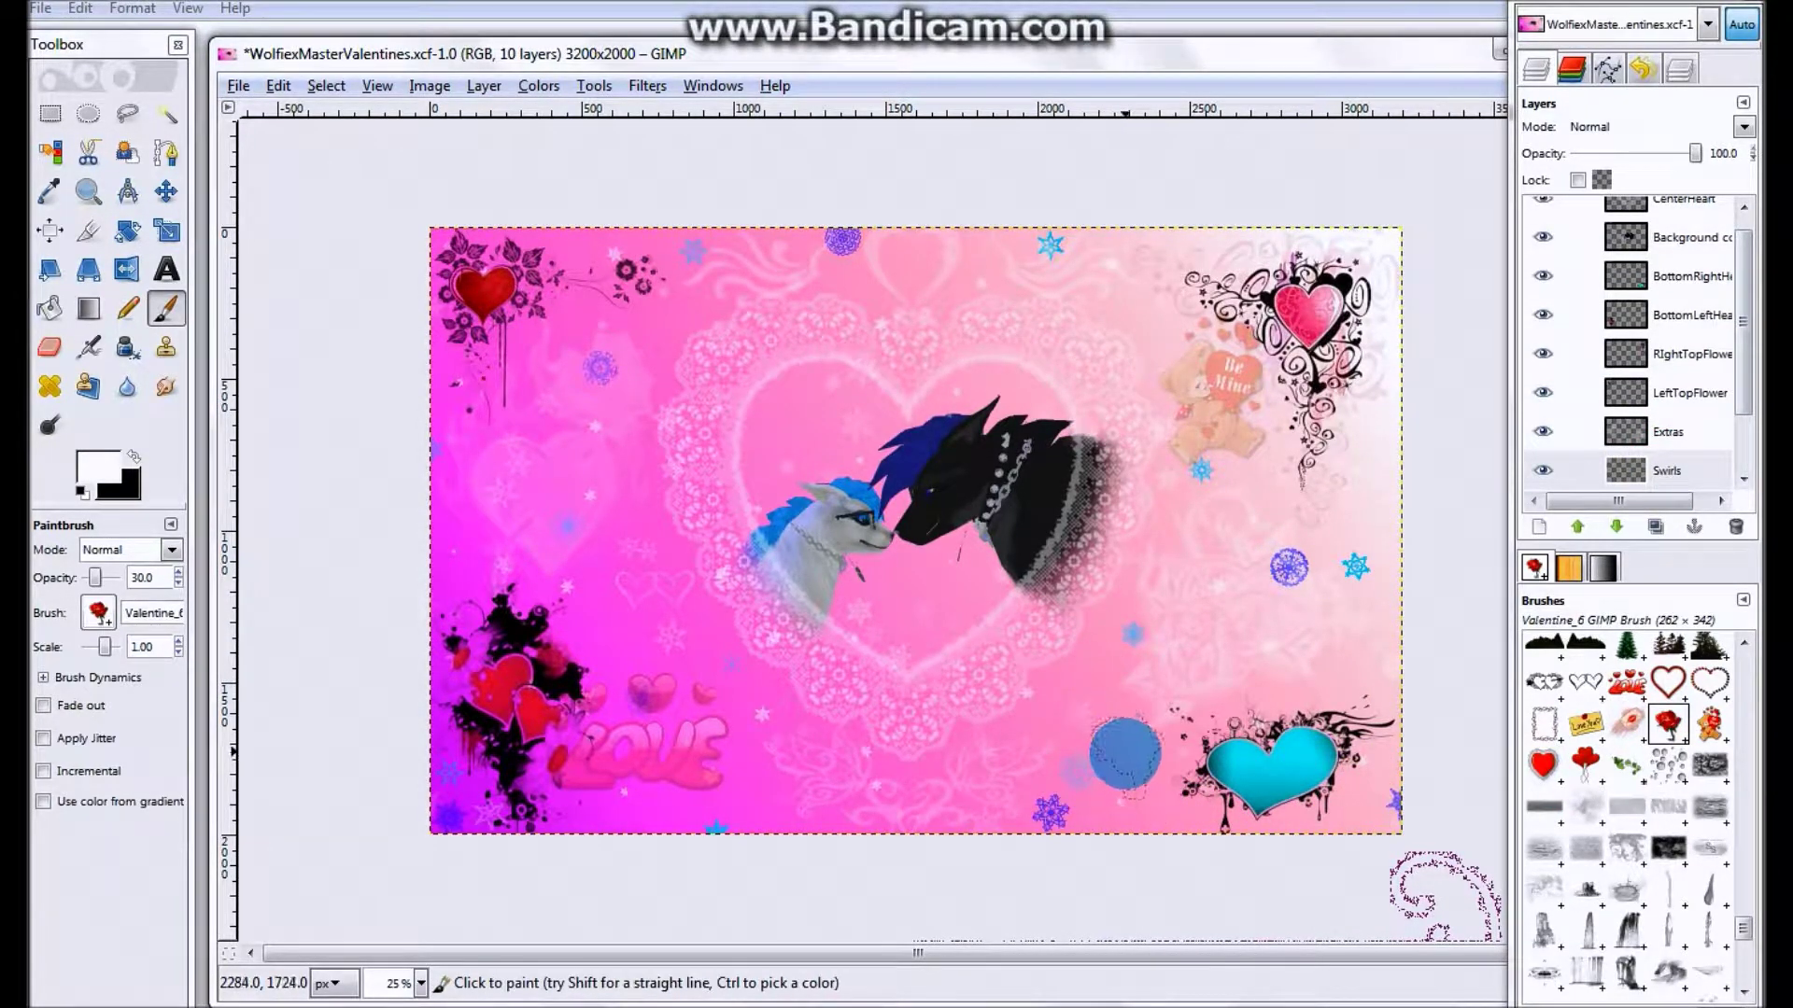
left_click(1126, 772)
- Try the Valentine_4 Love You note at opacity 50 over the upper-left corner heart
left_click(1545, 768)
left_click(140, 578)
key("BackSpace")
type("5")
key("Return")
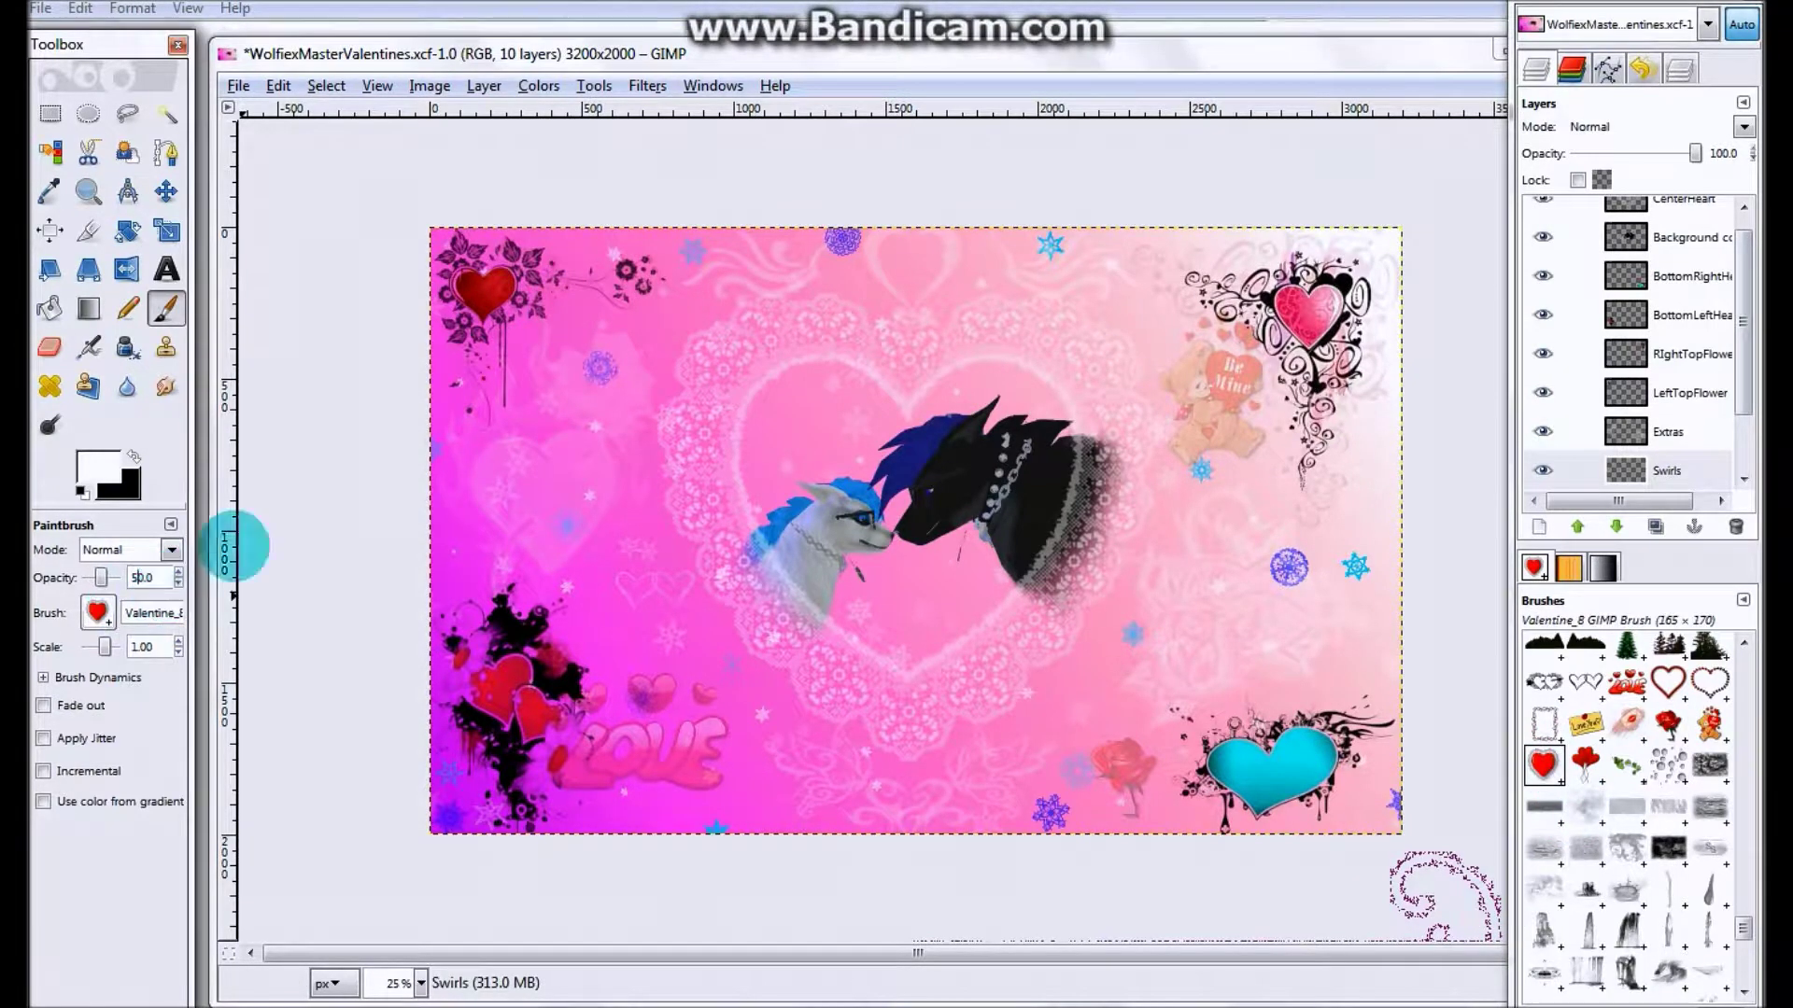
left_click(1585, 724)
left_click(581, 295)
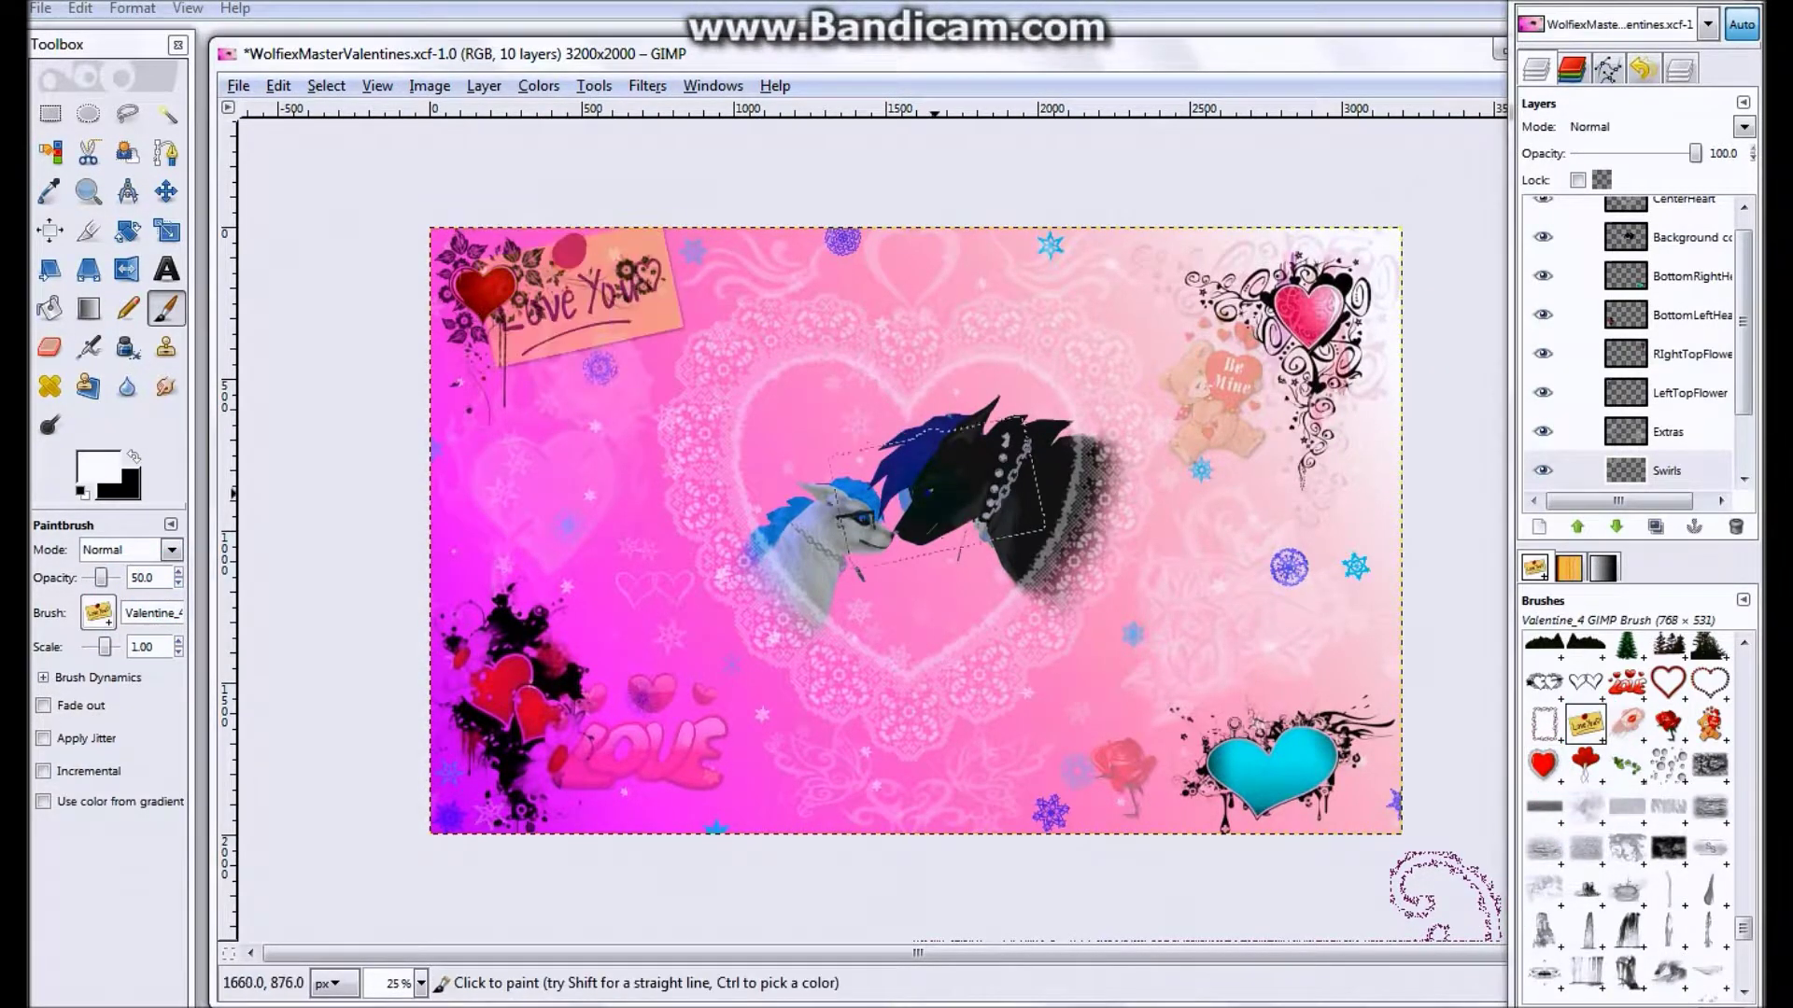
key("ctrl+z")
- Try the GIMP Brush#4 headphones at scale 5.00 over the wolves
scroll(1624, 793, "down", 10)
left_click(1585, 899)
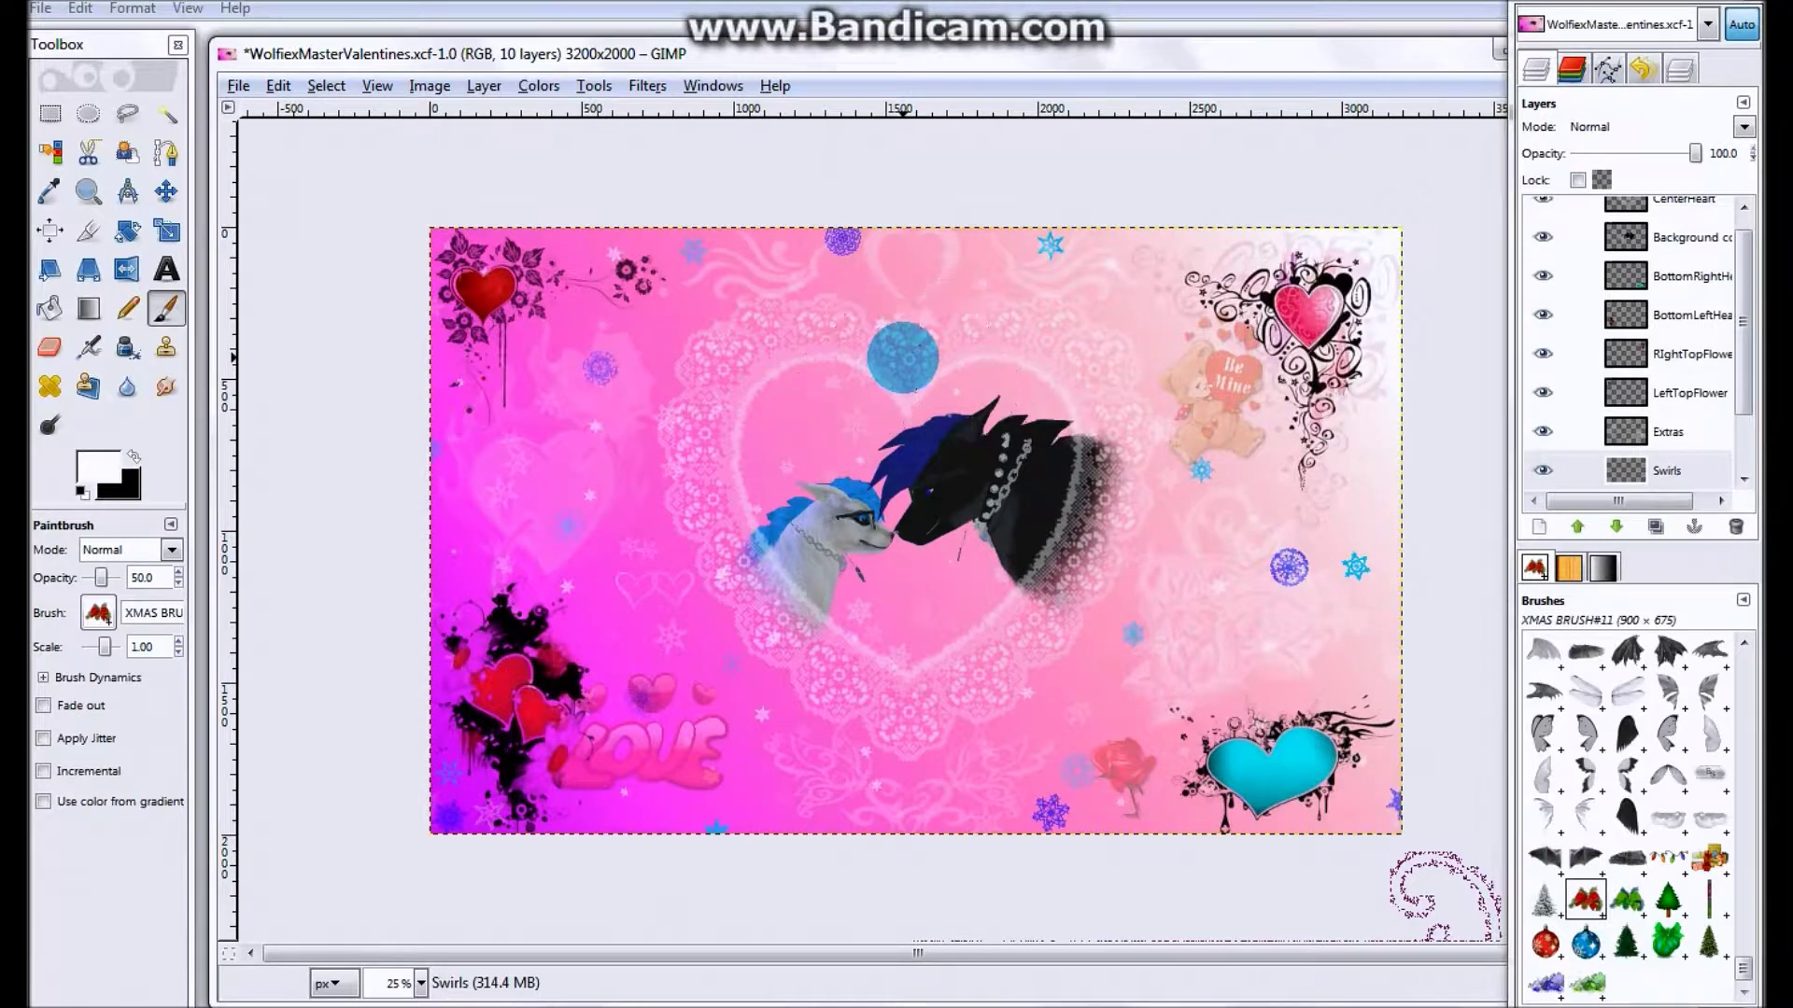
scroll(1667, 815, "up", 5)
scroll(1667, 815, "up", 3)
left_click(1668, 868)
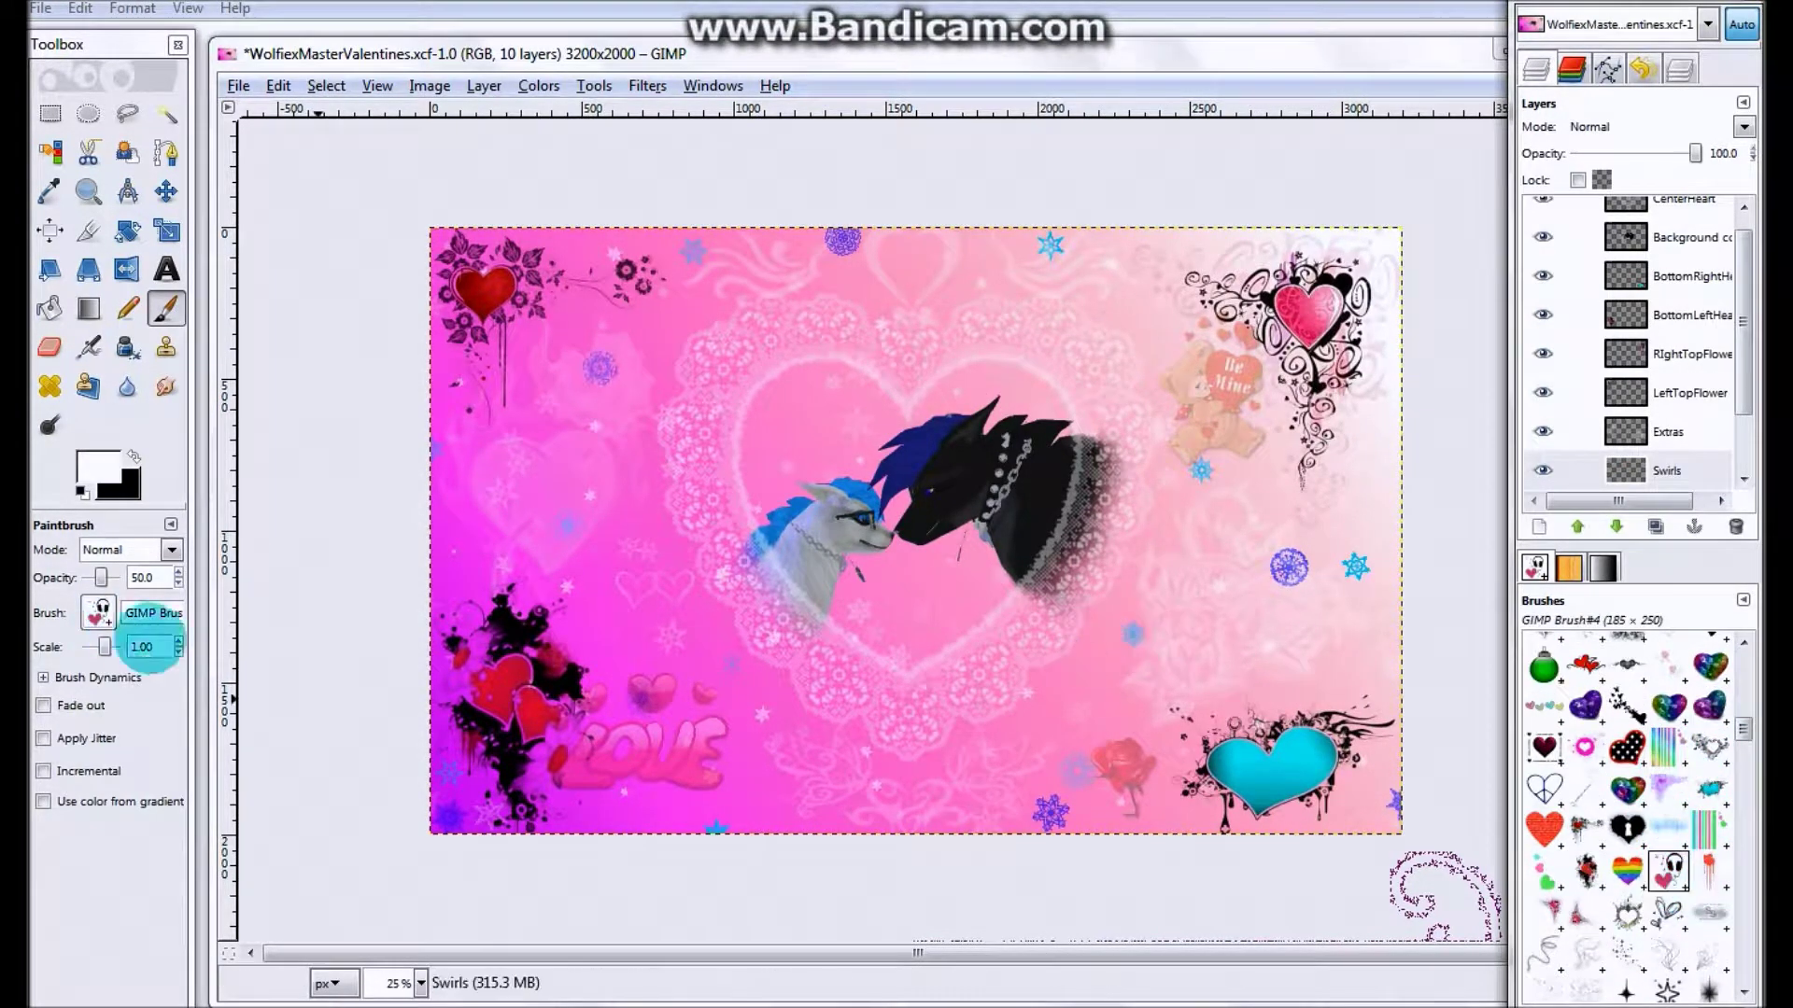
triple_click(147, 646)
type("5")
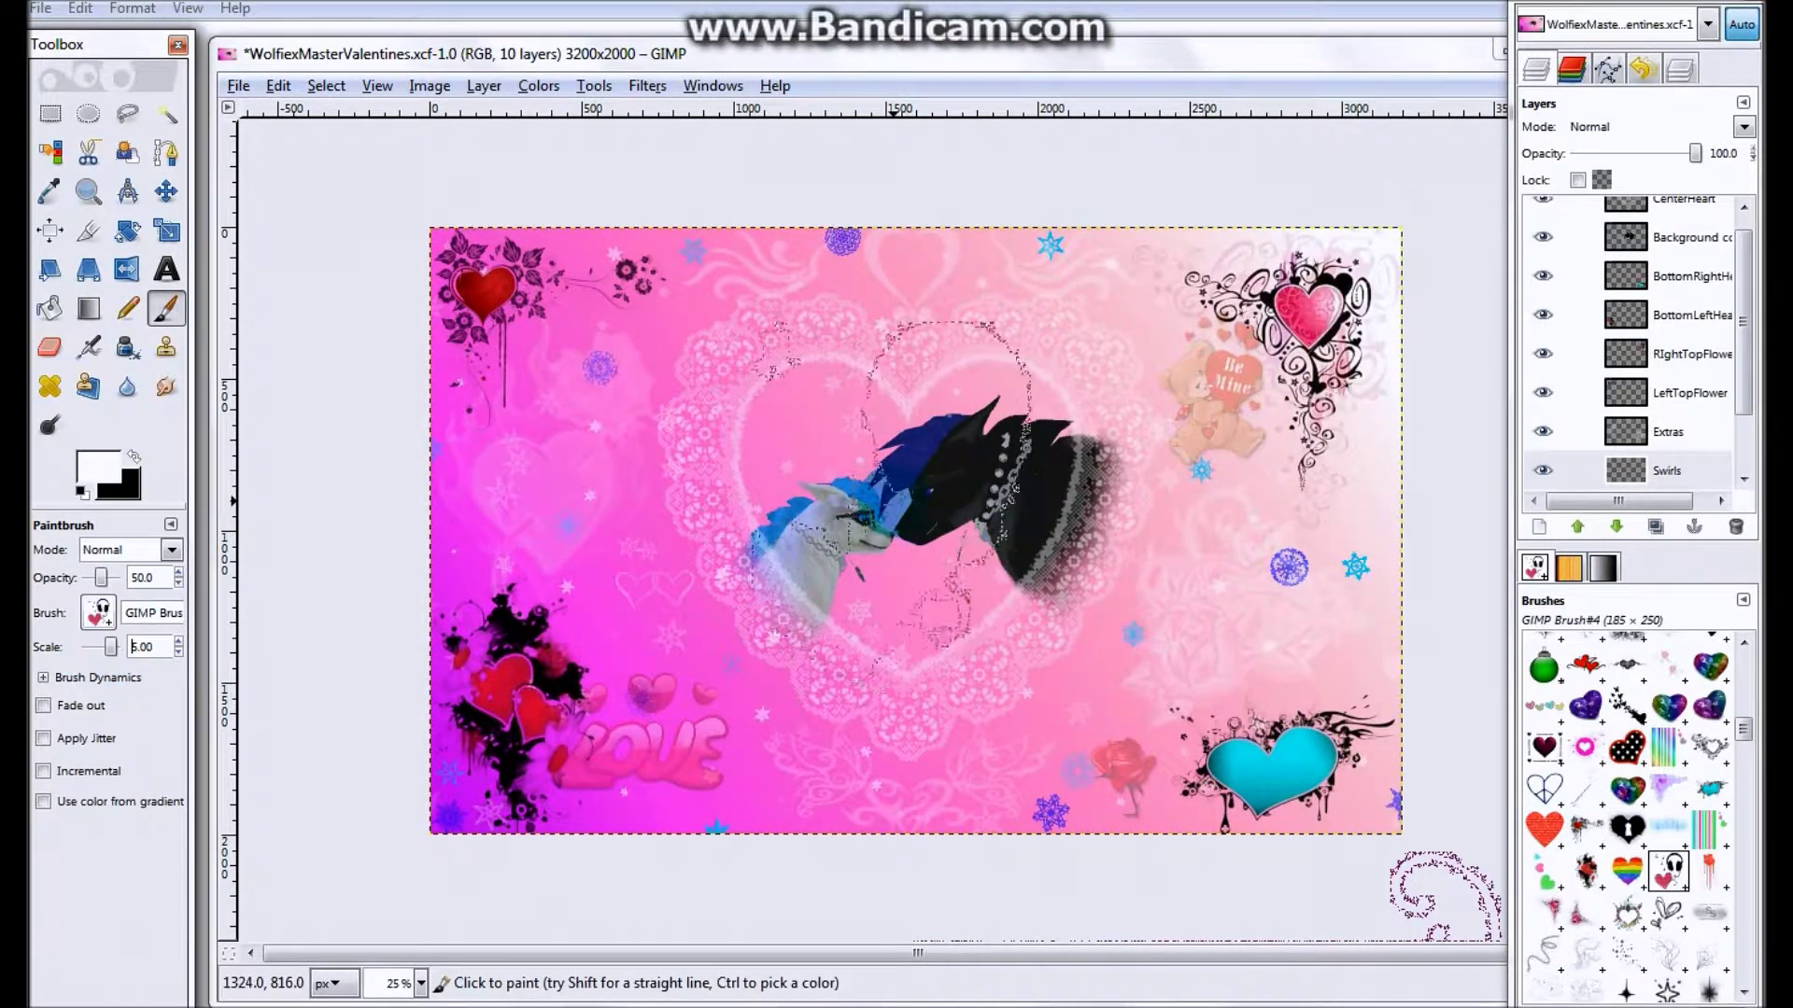
left_click(893, 502)
key("ctrl+z")
- Try the GIMP Brush#4 headphones at scale 2.00 above the lower-left hearts
left_click_drag(156, 647, 114, 651)
type("2")
key("Return")
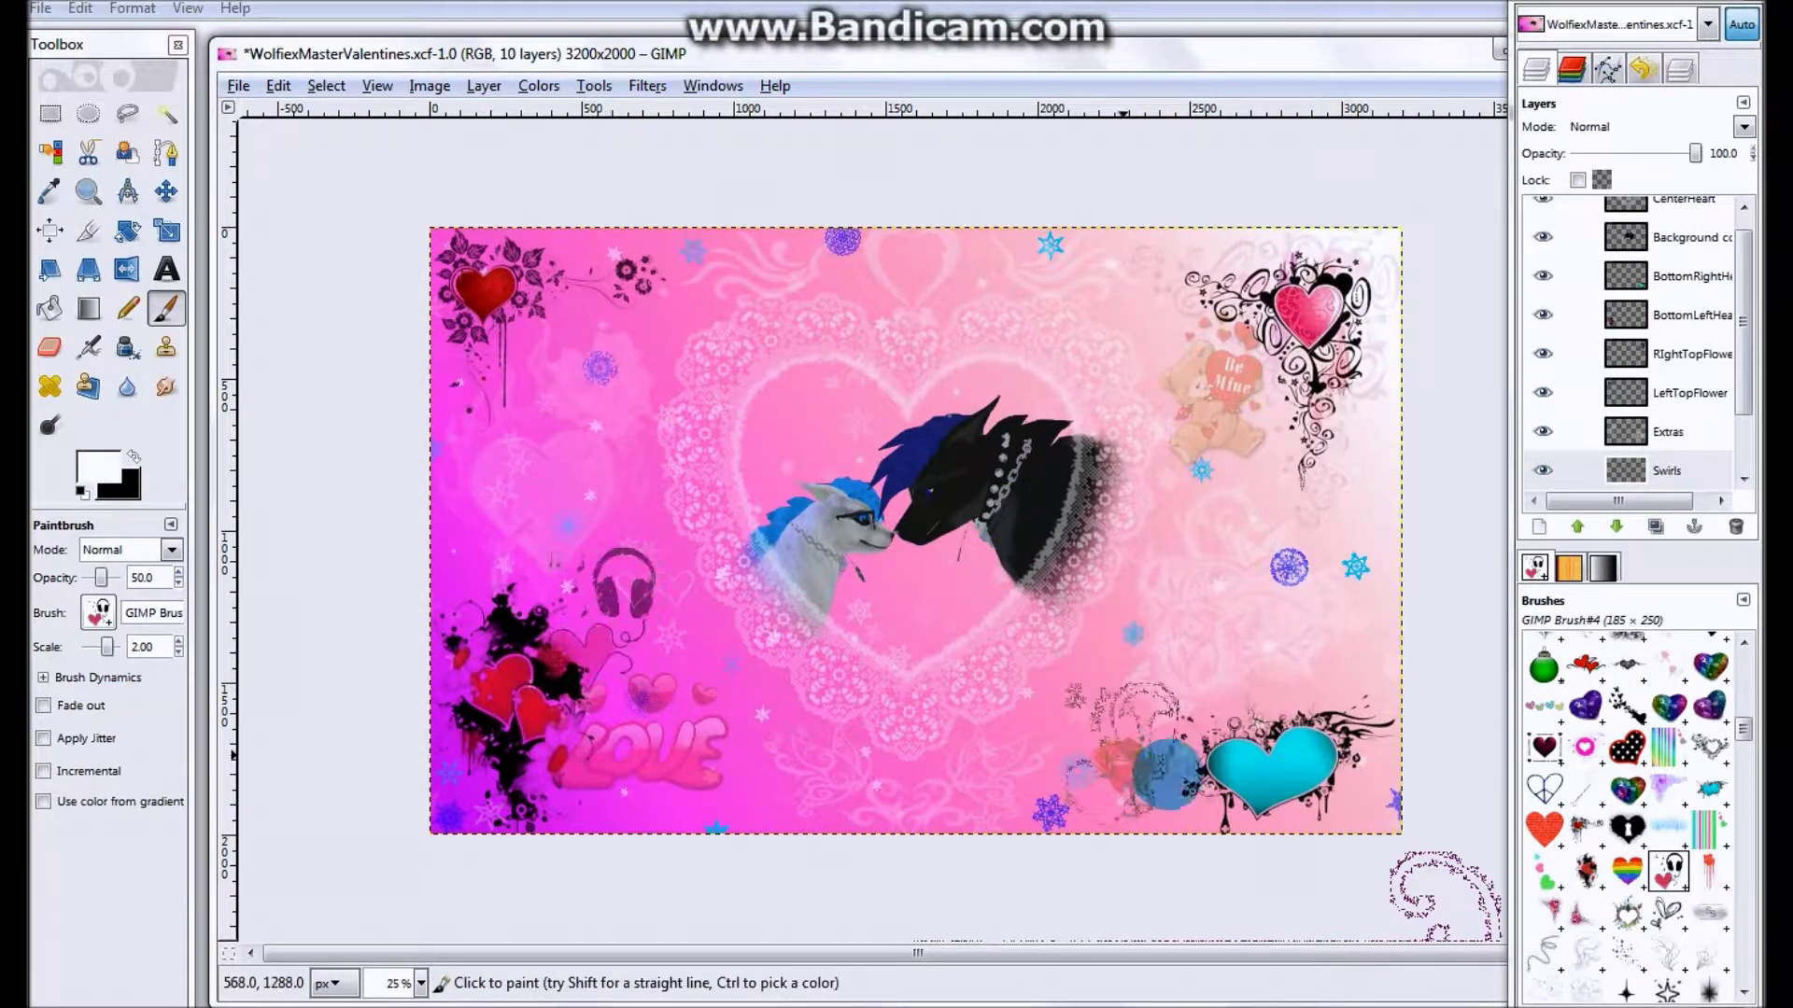
- Stamp the GIMP Brush#21 swirled heart at scale 2.00 in the lace heart's upper notch on the CenterHeart layer
left_click(1710, 746)
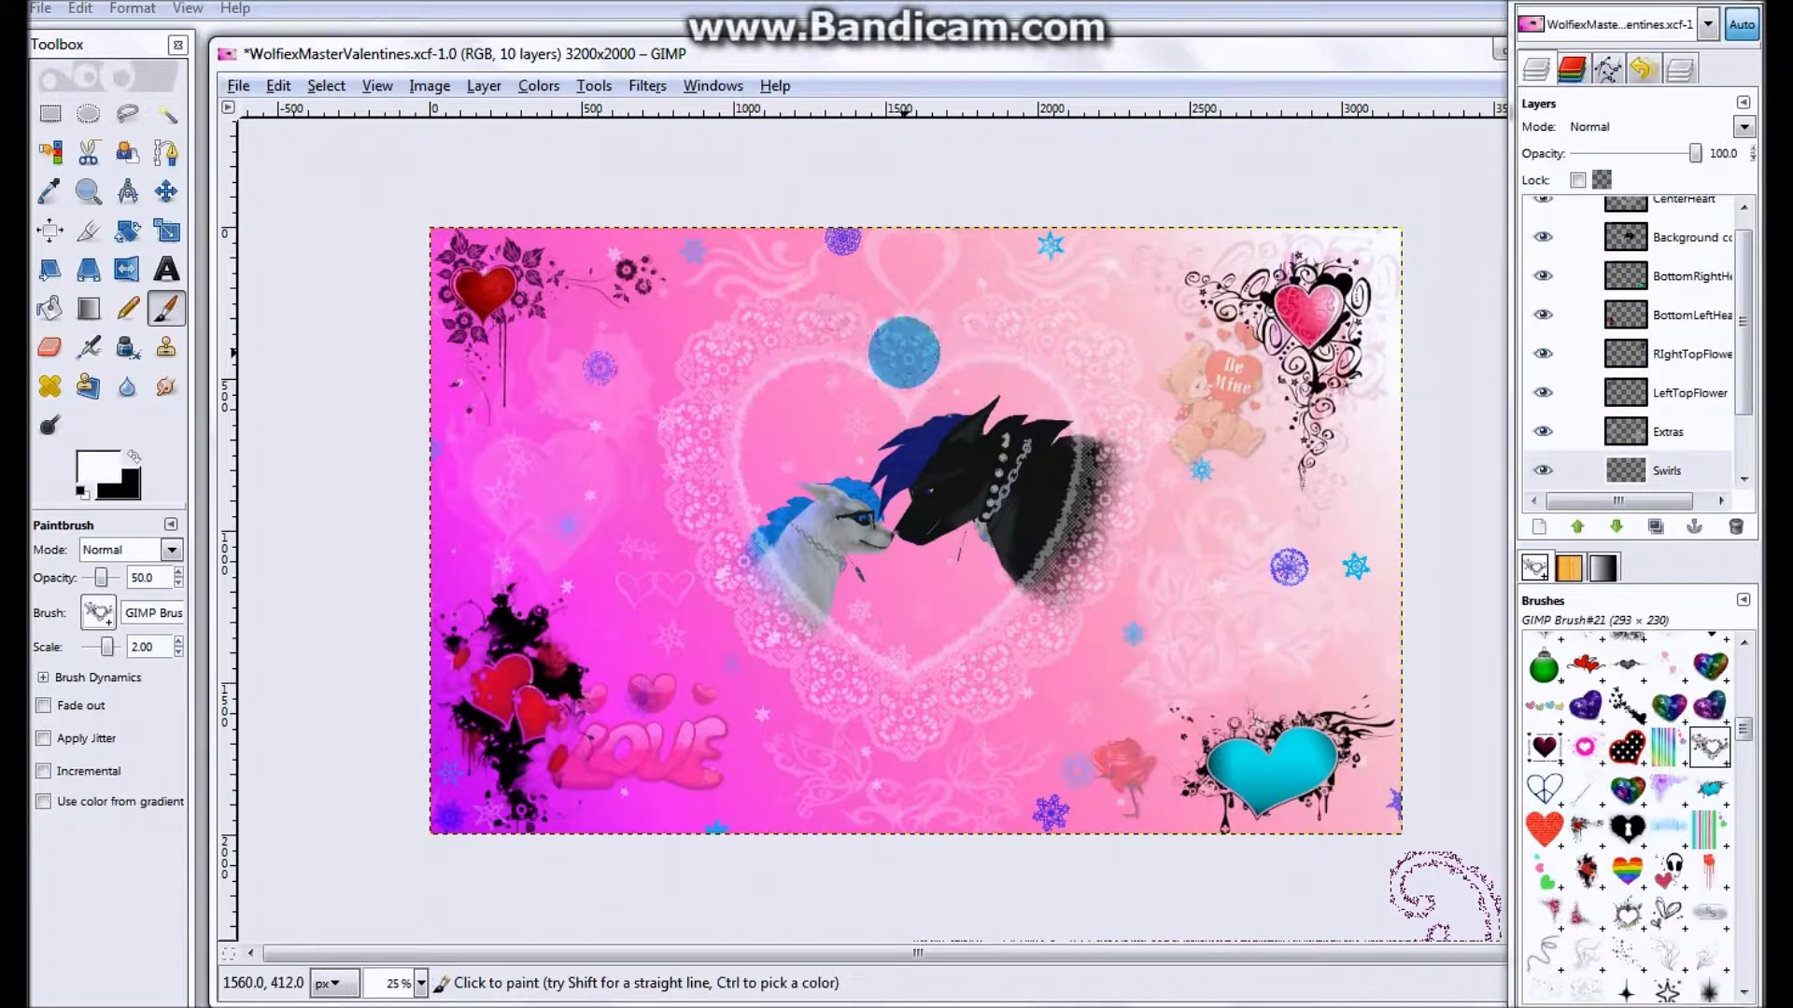
left_click(1671, 201)
left_click(901, 347)
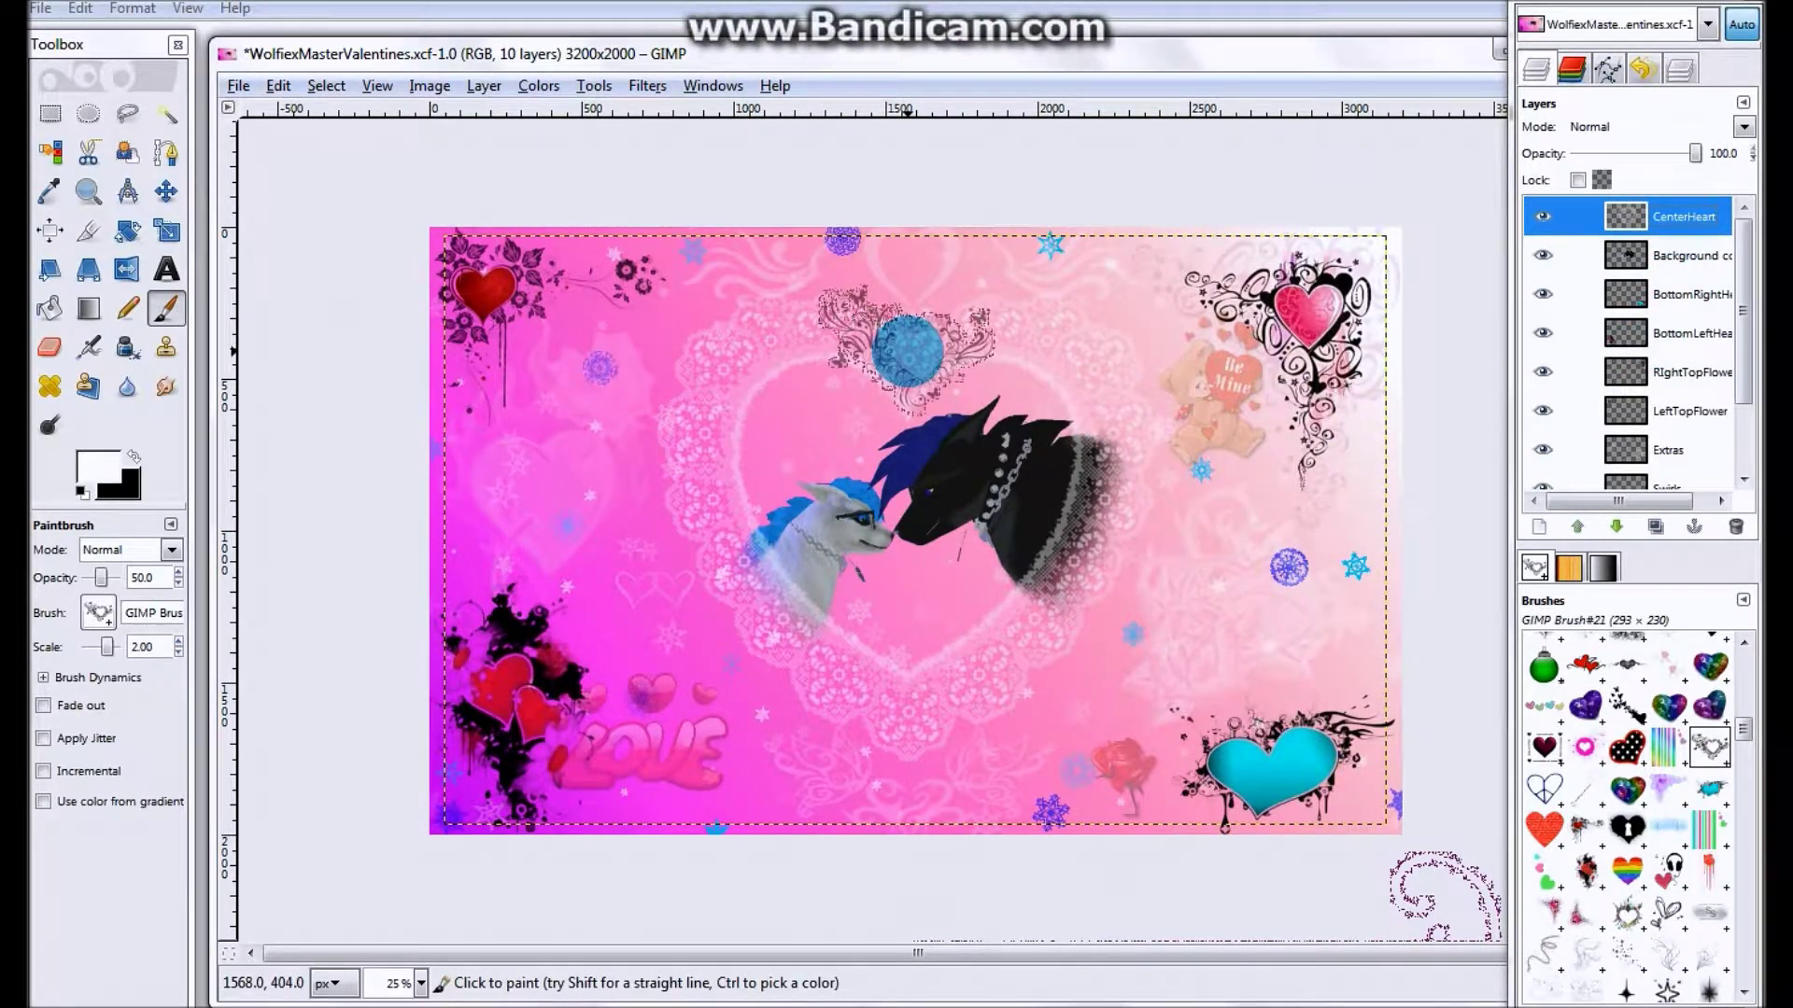
- Try the GIMP Brush#1 hearts at opacity 100 near the lace heart's lower tip, then undo back past the swirled heart and rose stamps
scroll(1640, 712, "up", 1)
left_click(1584, 719)
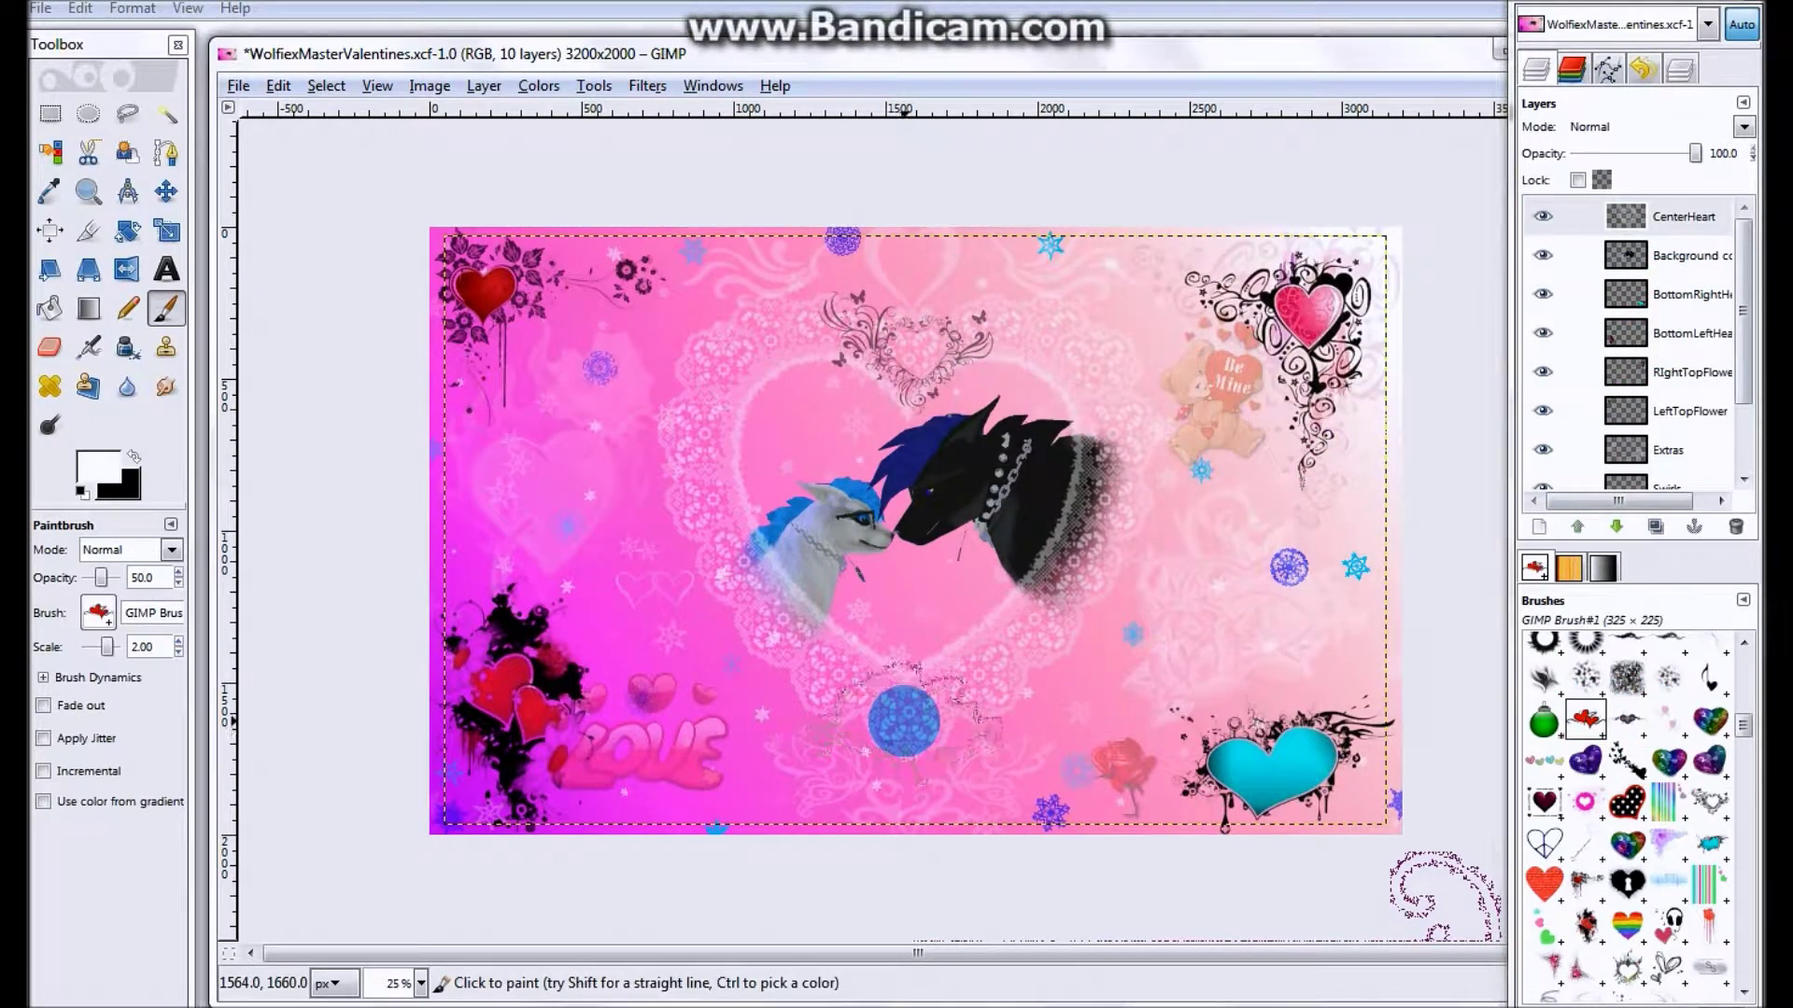
left_click_drag(101, 578, 132, 581)
key("ctrl+z")
left_click(911, 722)
key("ctrl+z")
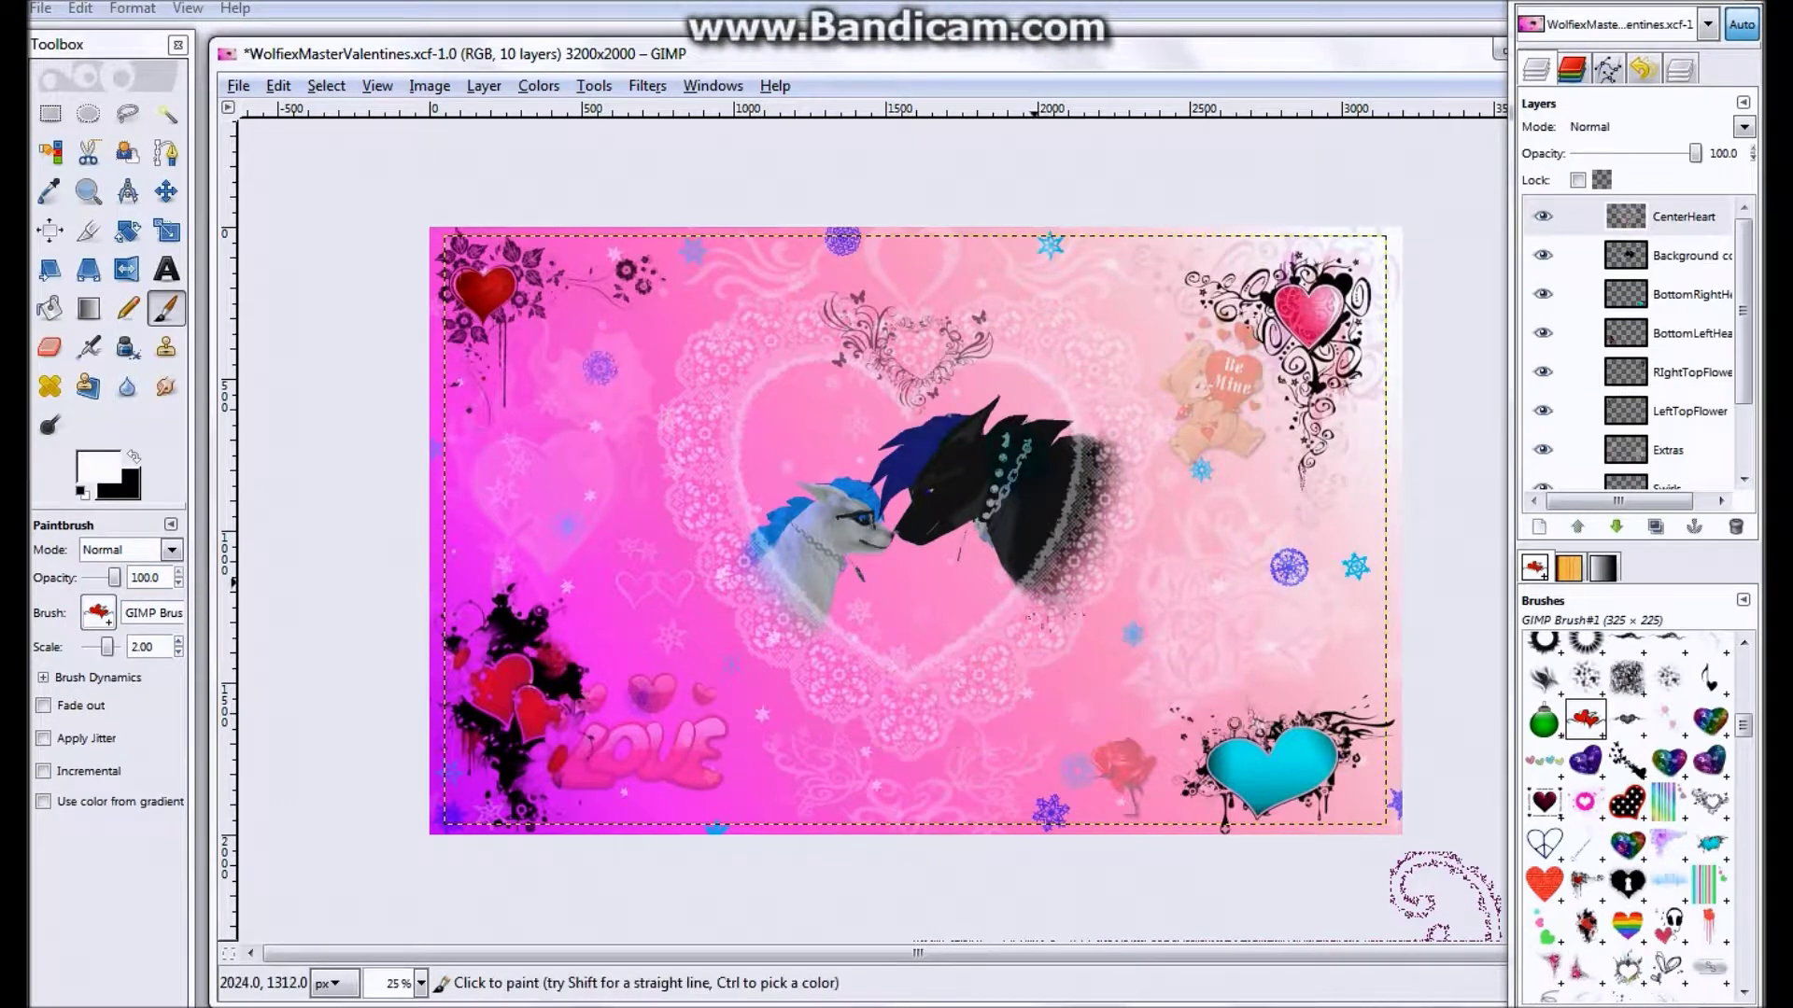
key("ctrl+z")
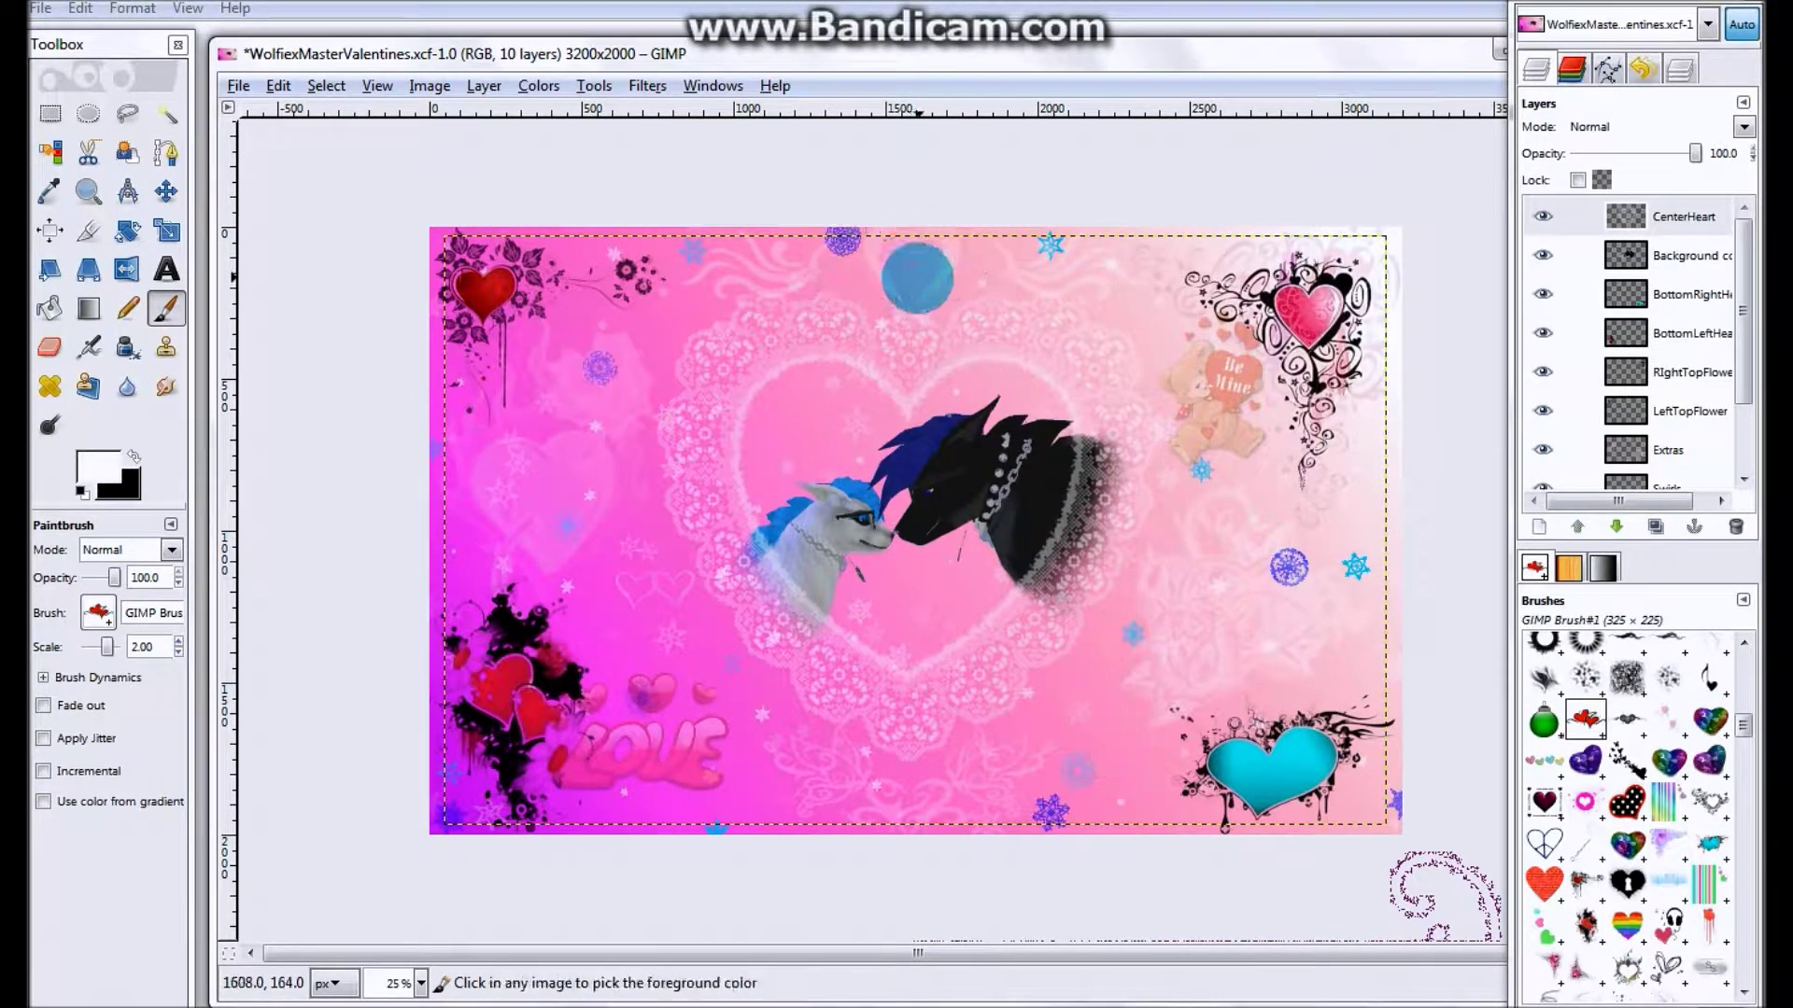
- Stamp the GIMP Brush#1 hearts at opacity 30 and scale 1.00 just left of the teal heart on the CenterHeart layer
left_click(915, 280)
left_click(149, 577)
left_click(101, 646)
left_click(1125, 788)
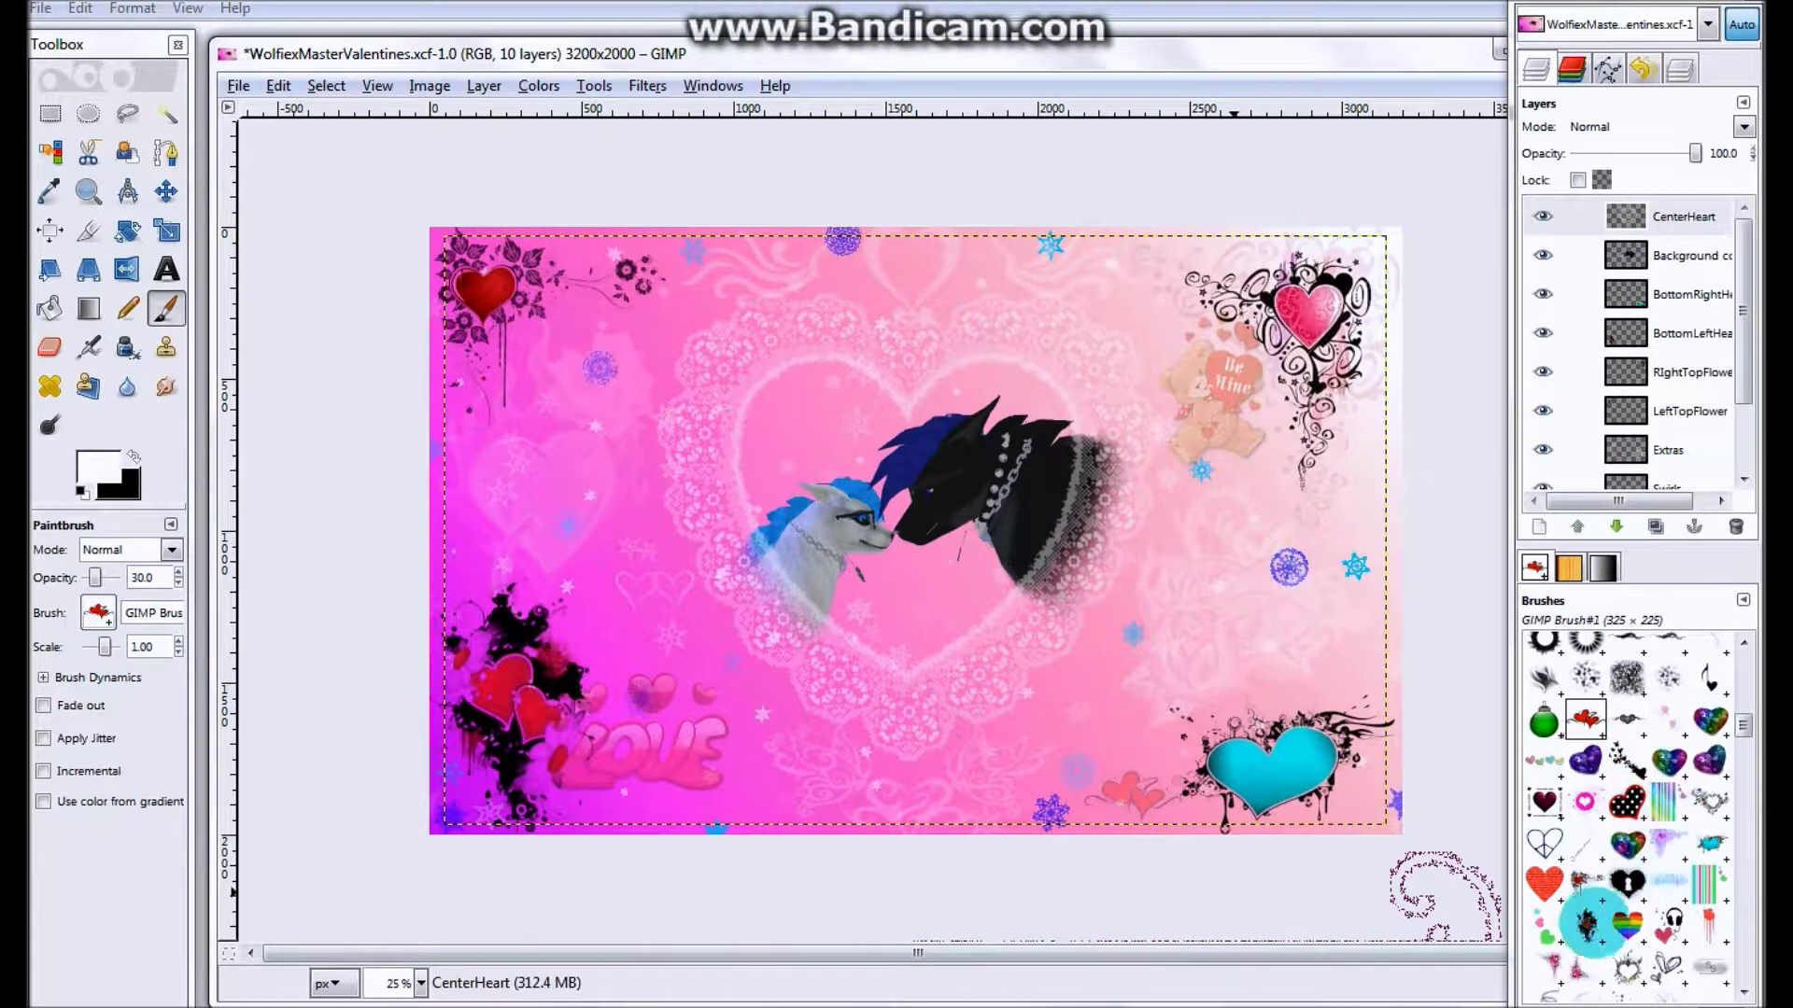
- Stamp the GIMP Brush#4 headphones at scale 1.00 and a higher opacity beside the top of the lower-left hearts
left_click(1668, 925)
left_click(717, 761)
left_click_drag(138, 579, 194, 567)
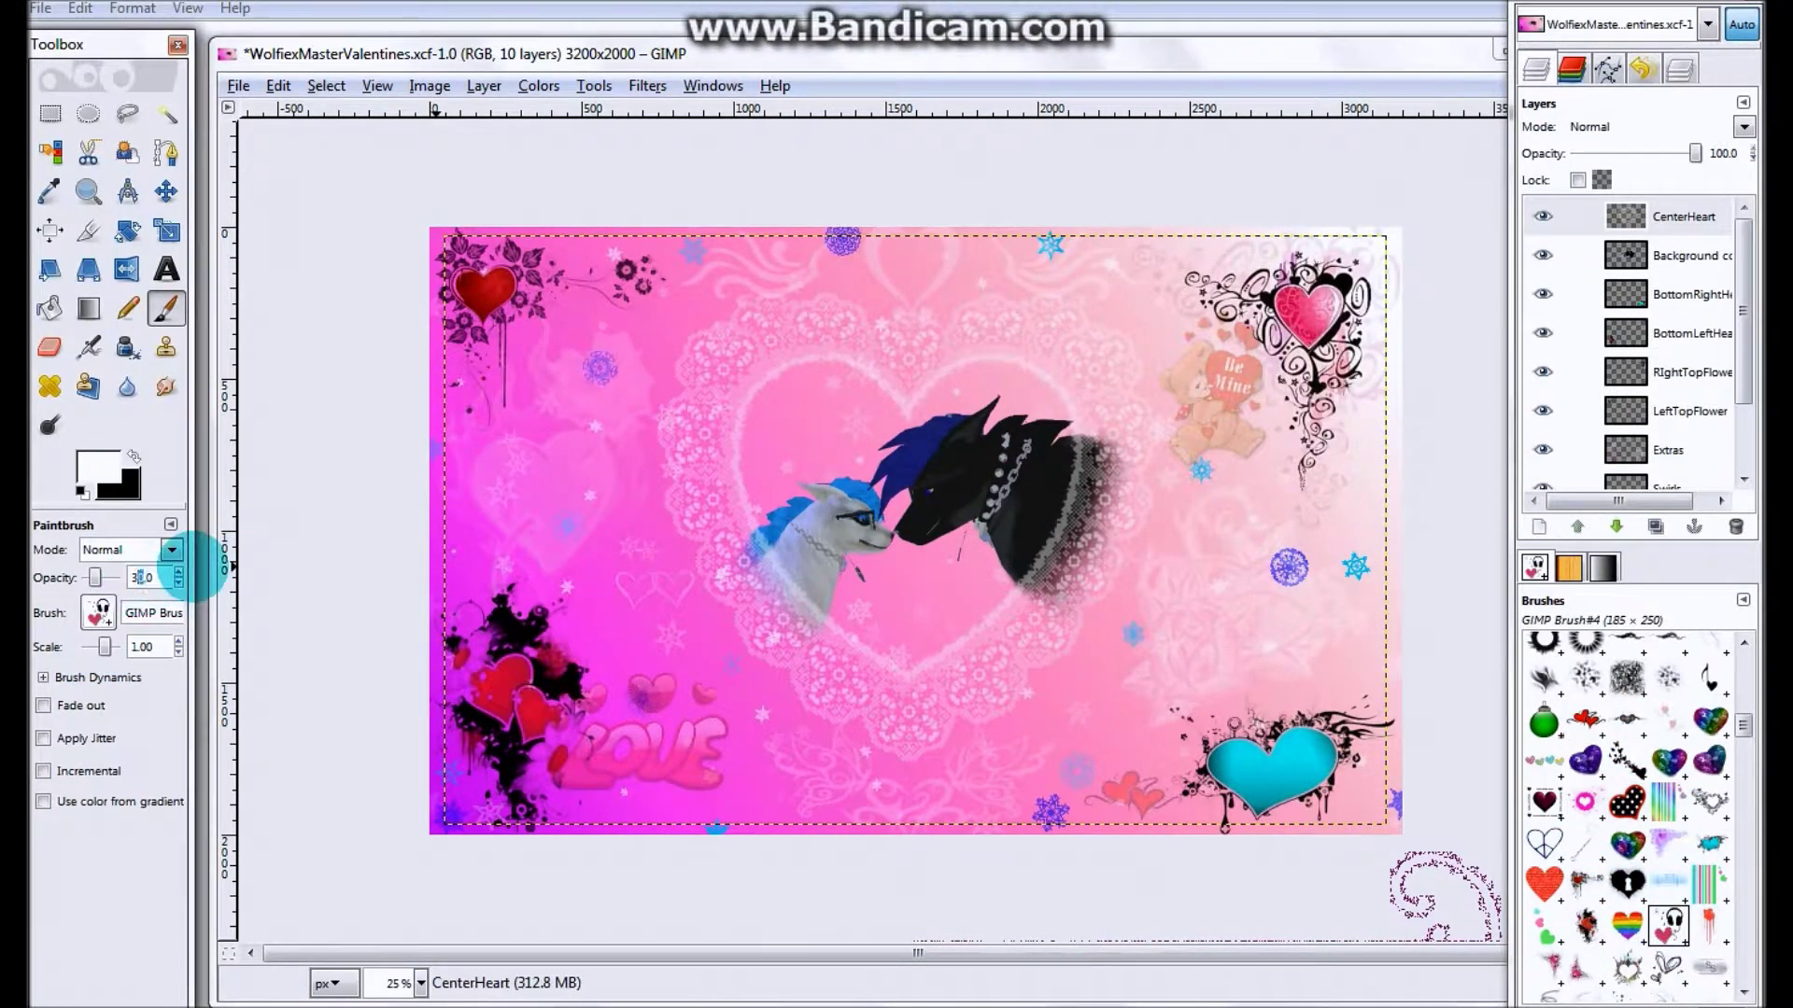
left_click(588, 624)
- Stamp the butterflies-and-heart brush left of the teal heart and the GIMP Brush#11 hearts at opacity 100 above the teddy bear
left_click(1627, 760)
left_click(1097, 712)
left_click(1669, 721)
left_click(114, 579)
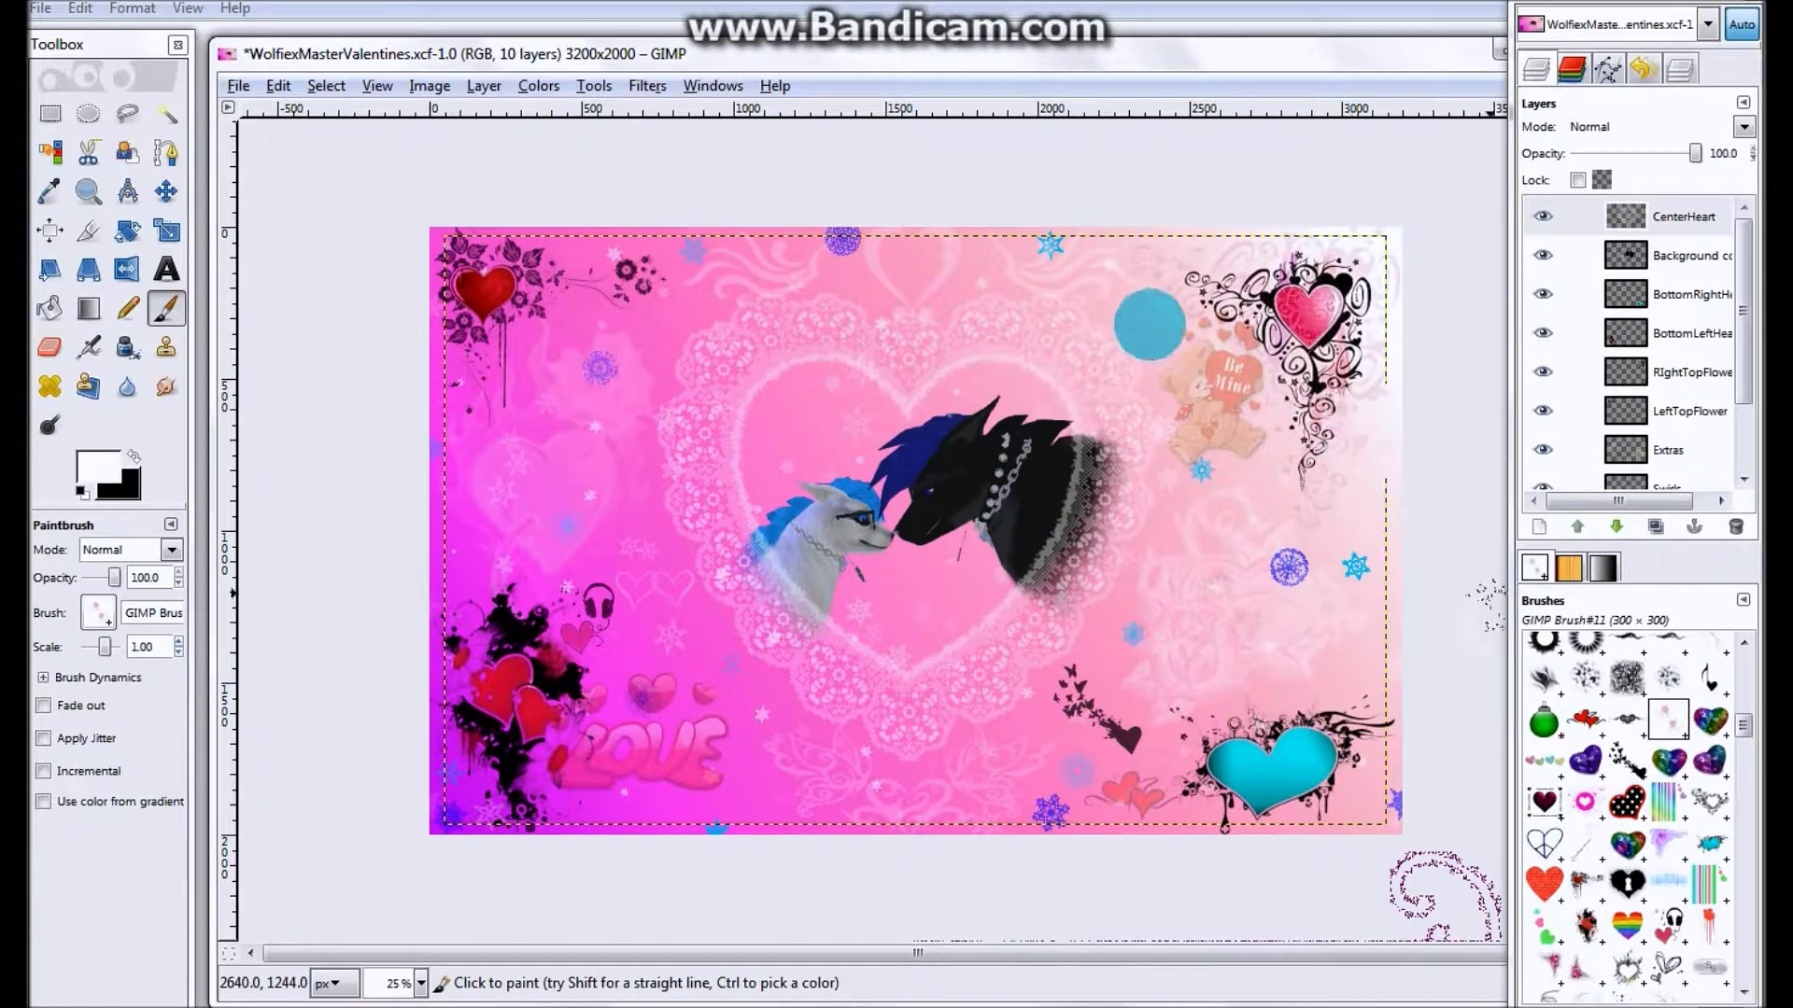
- Try the GIMP Brush#10 stamp beside the upper-left corner heart
left_click(1629, 736)
scroll(1633, 743, "up", 1)
left_click(661, 326)
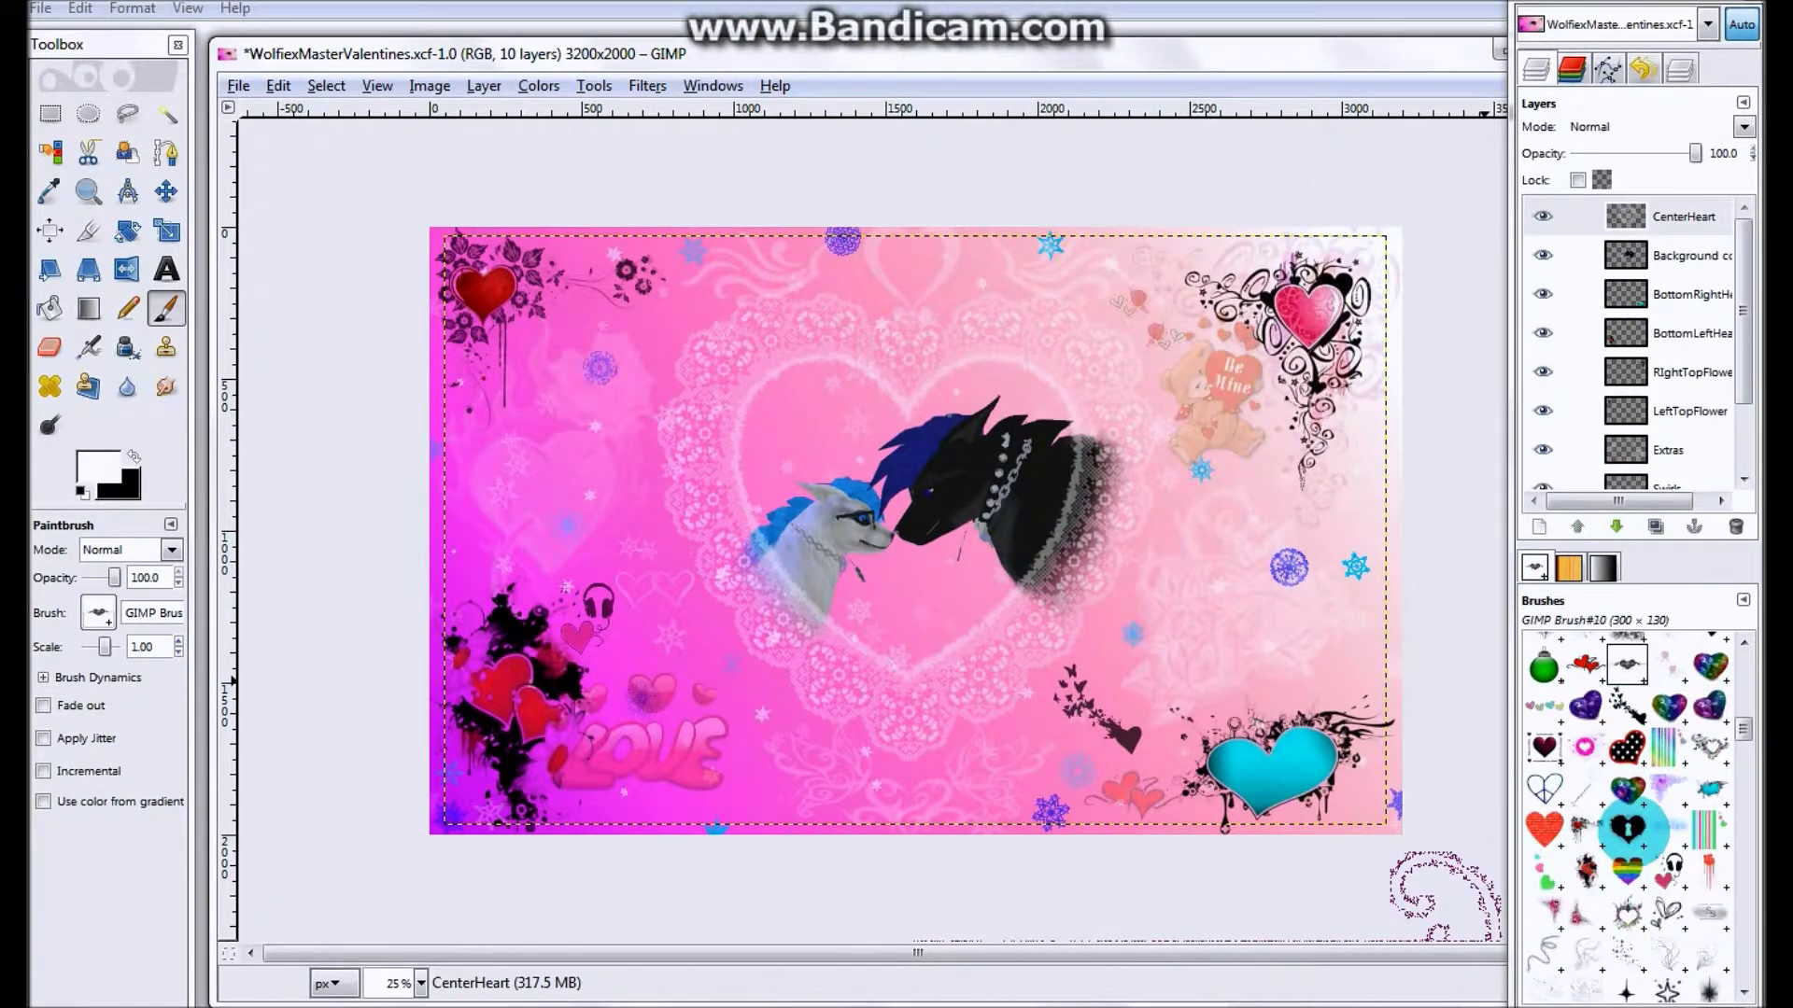